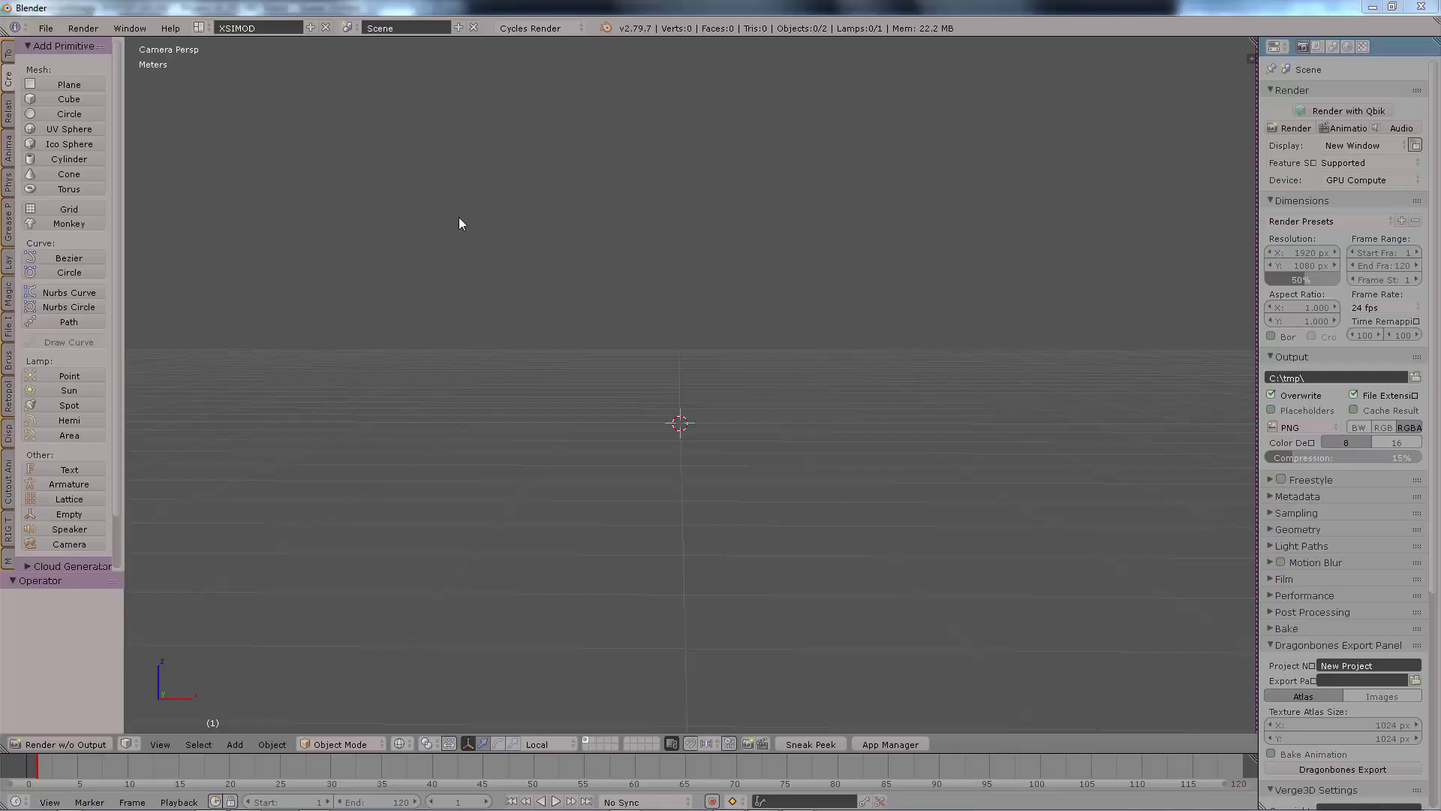
Step: Start saving the file under a new name and create a folder called SmokeNebula in the project directory
click(51, 28)
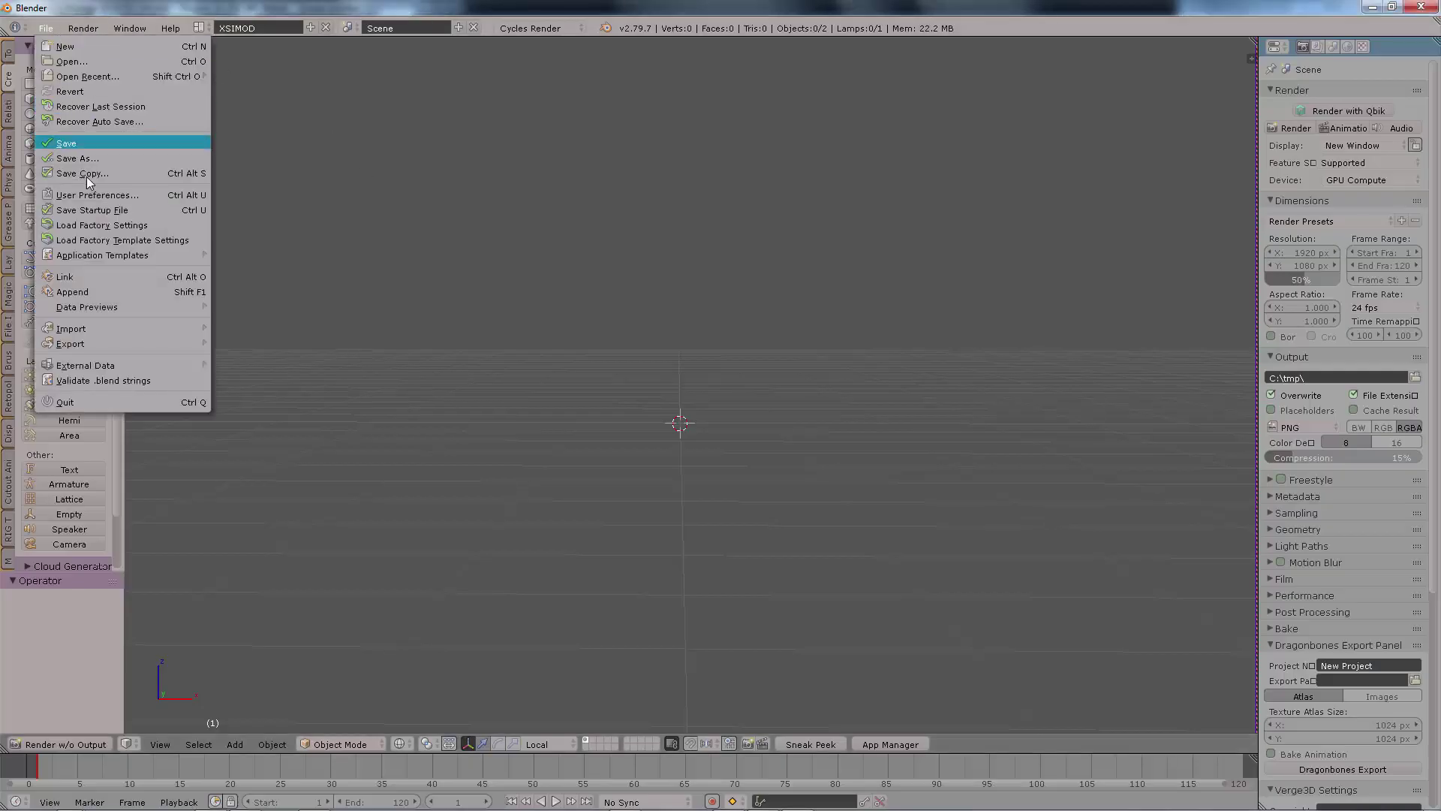
click(102, 158)
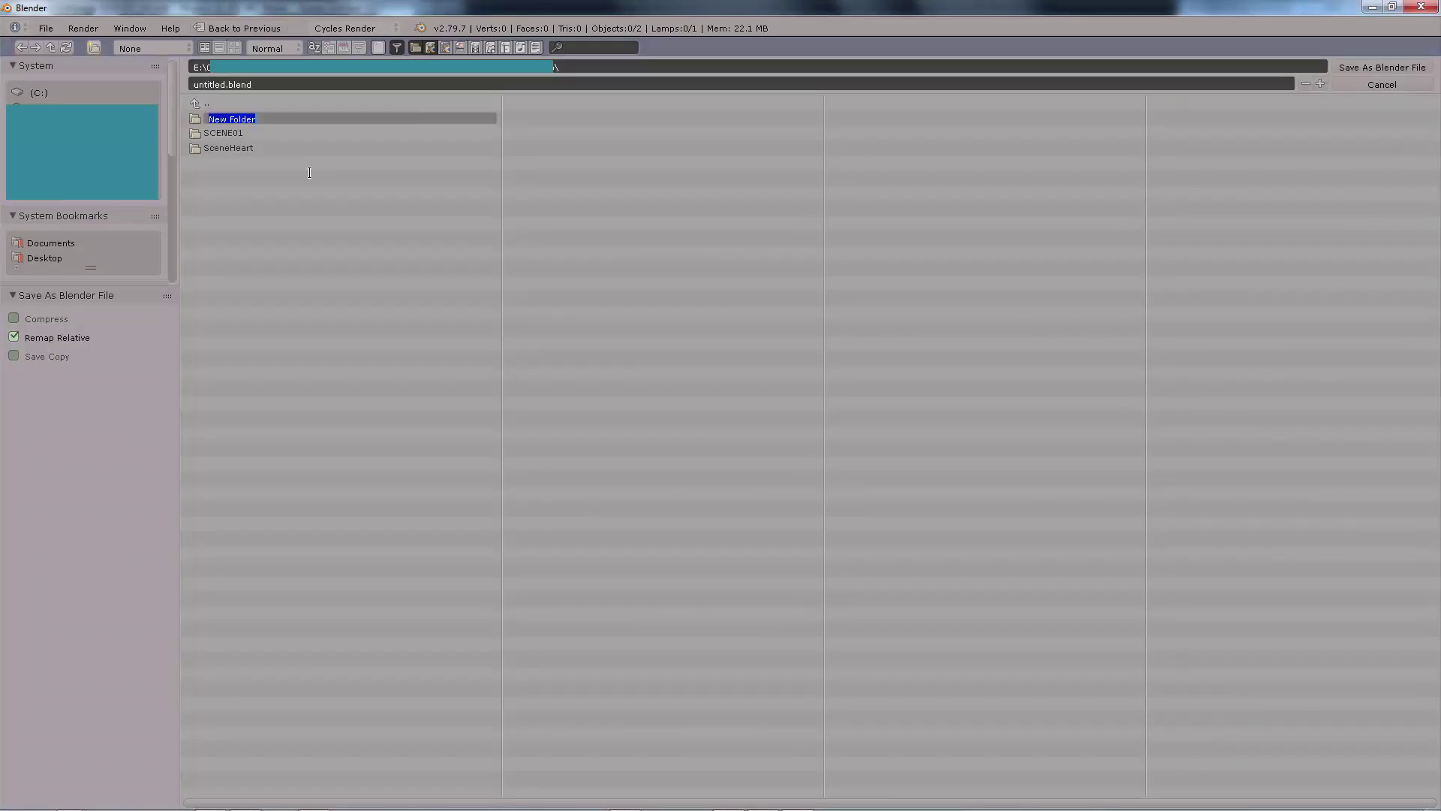
text(SmokeNebula)
key(Return)
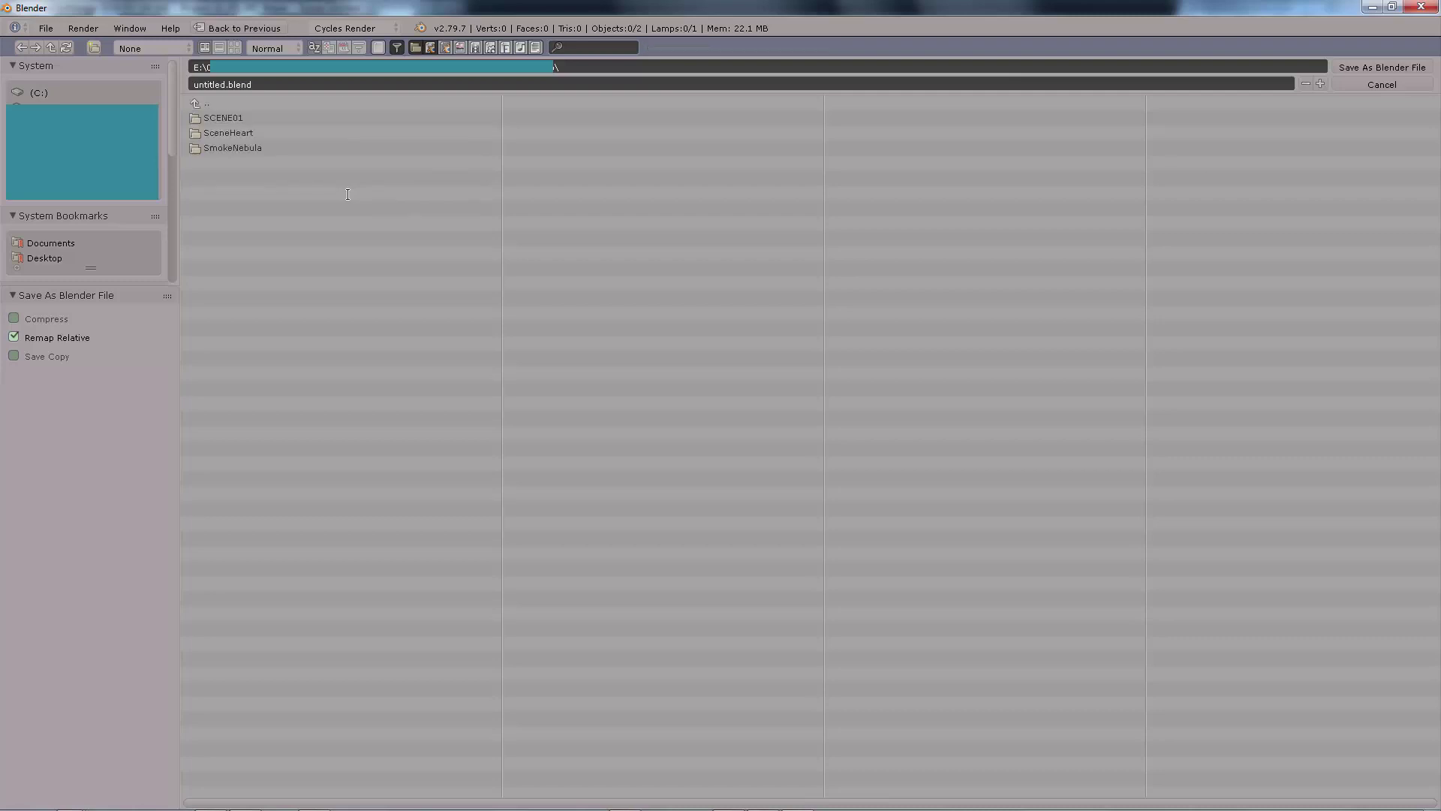
Step: Save the file as SmokeNebula.blend inside the SmokeNebula folder
double_click(286, 147)
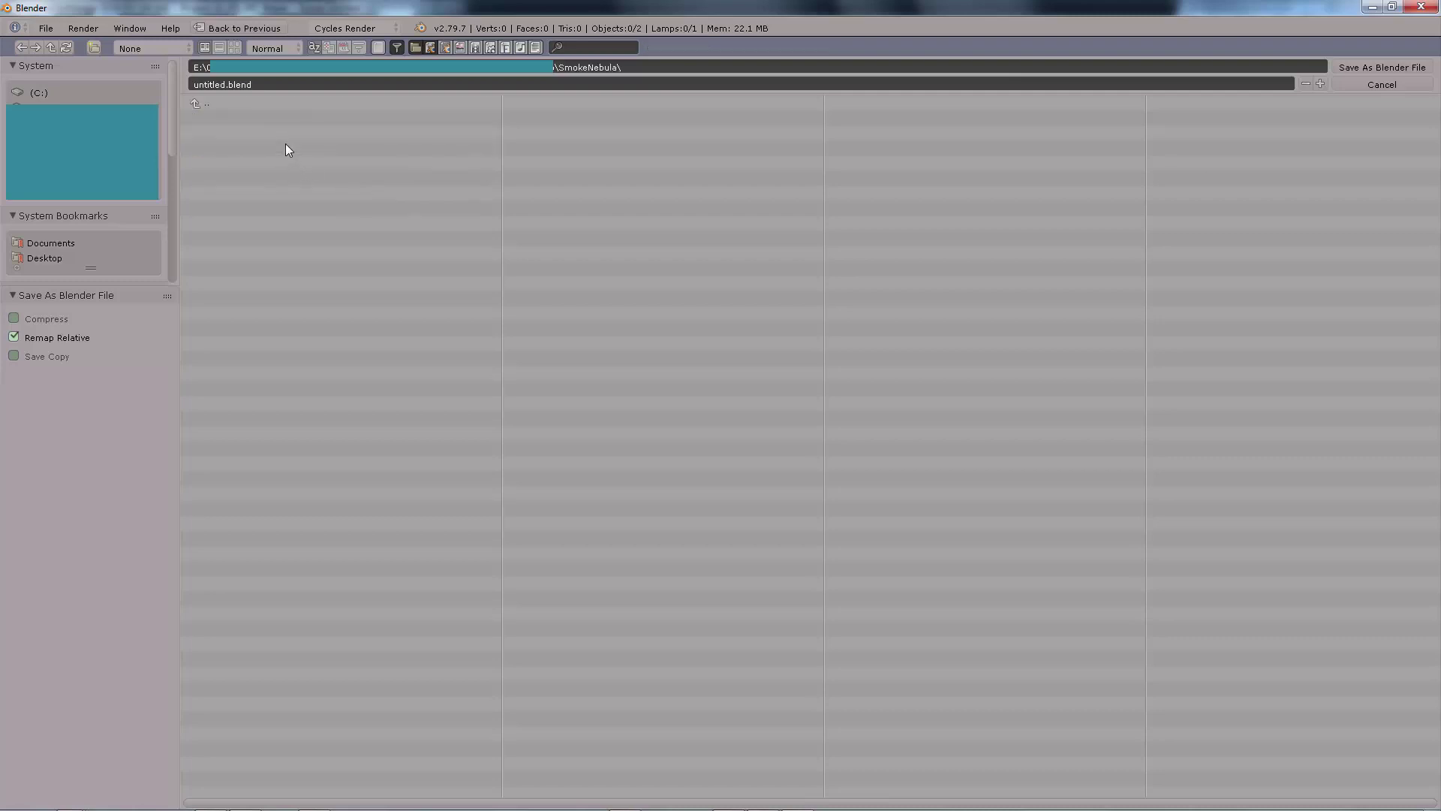
click(223, 84)
click(223, 84)
drag(226, 84, 186, 85)
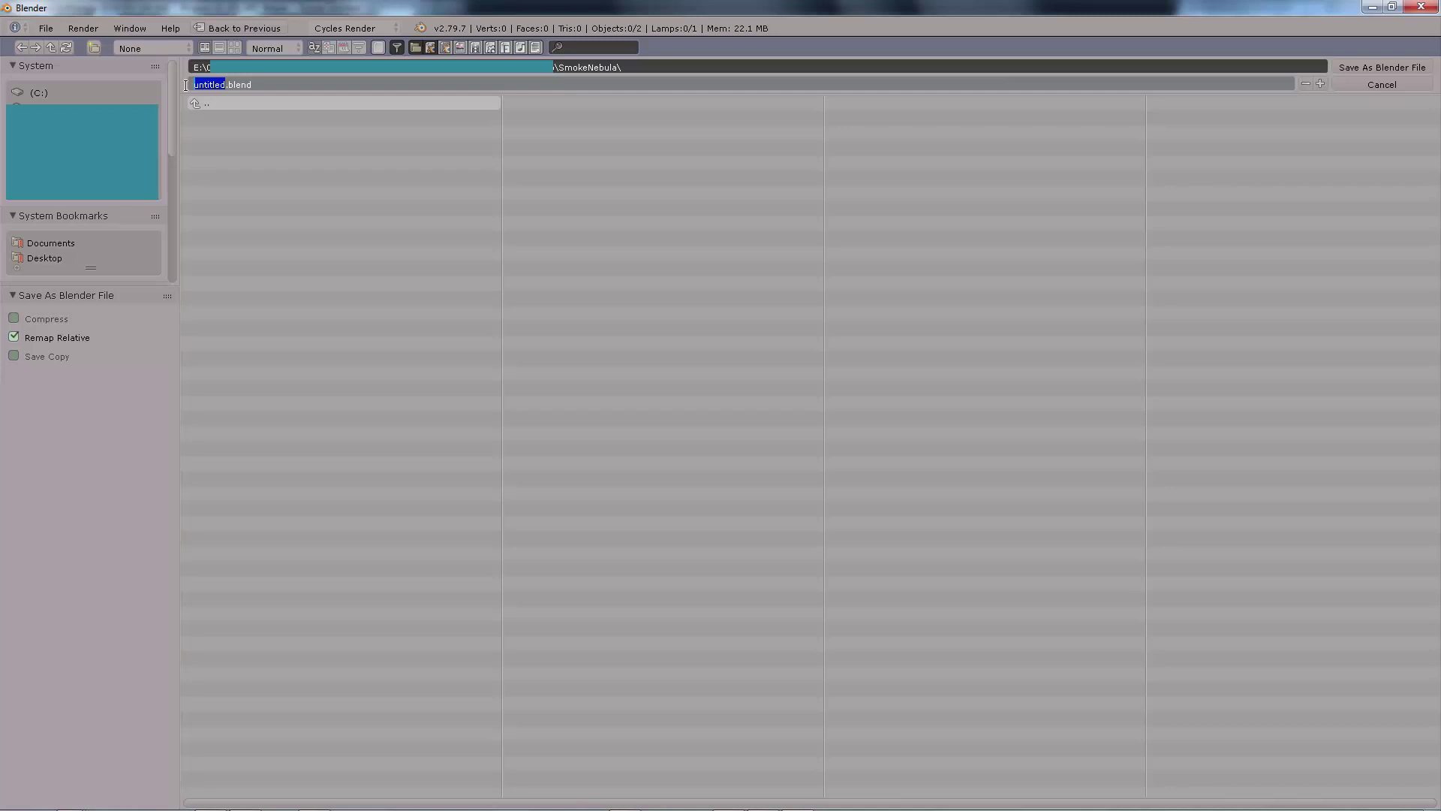
text(SMokeNebula)
key(Return)
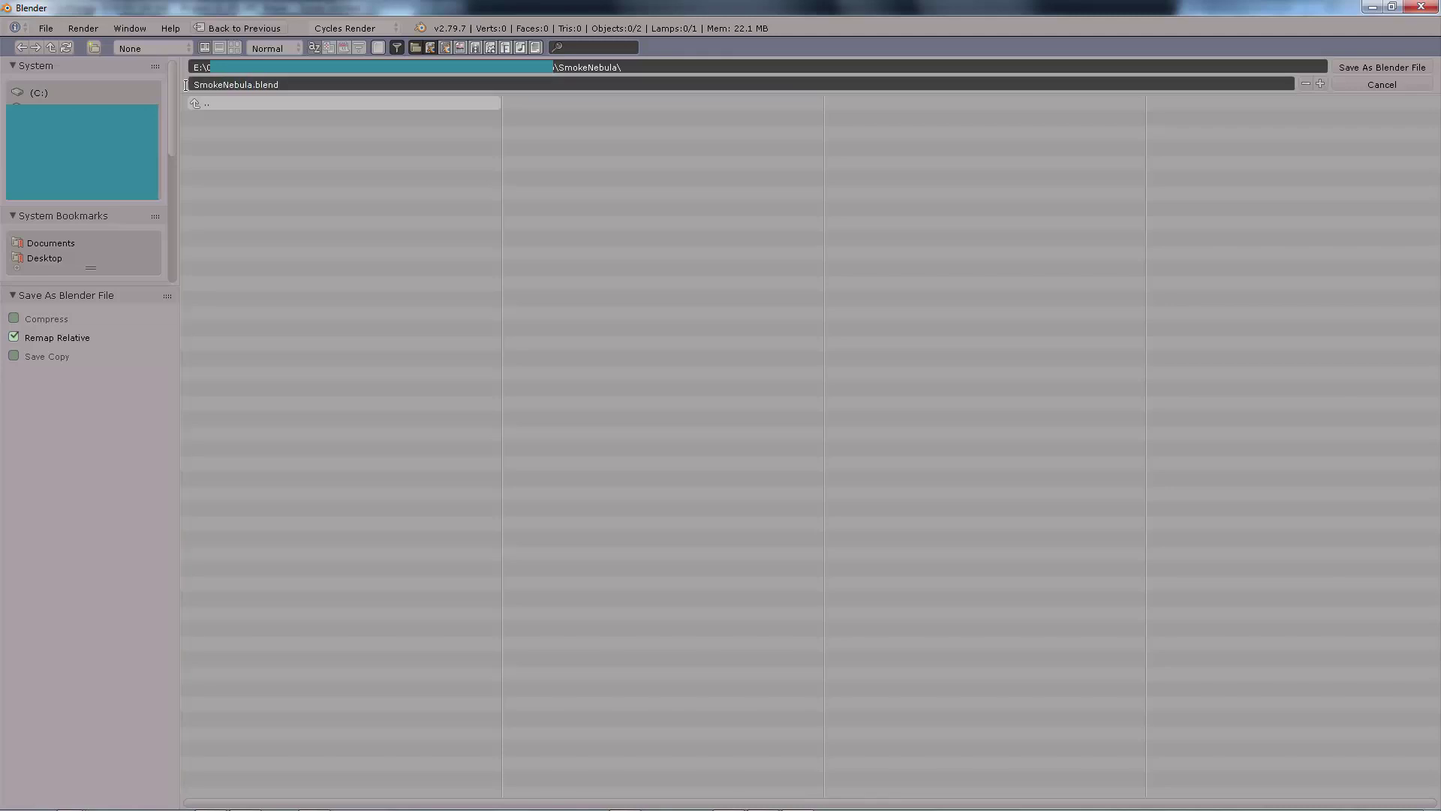
Step: Add an ico sphere at the 3D cursor, enlarge it and give it a level 1 subdivision surface
key(shift+a)
mouse_move(704, 367)
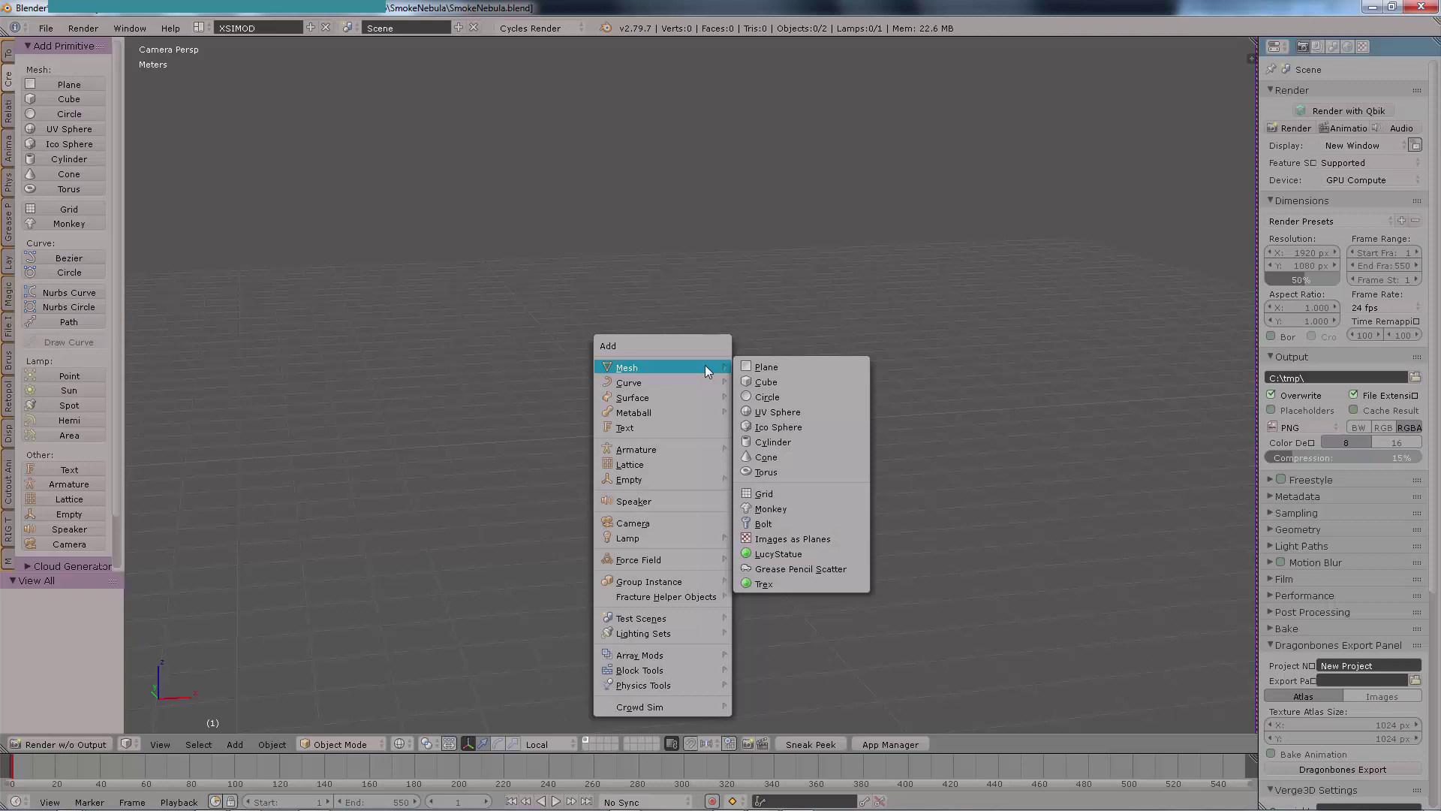
click(790, 426)
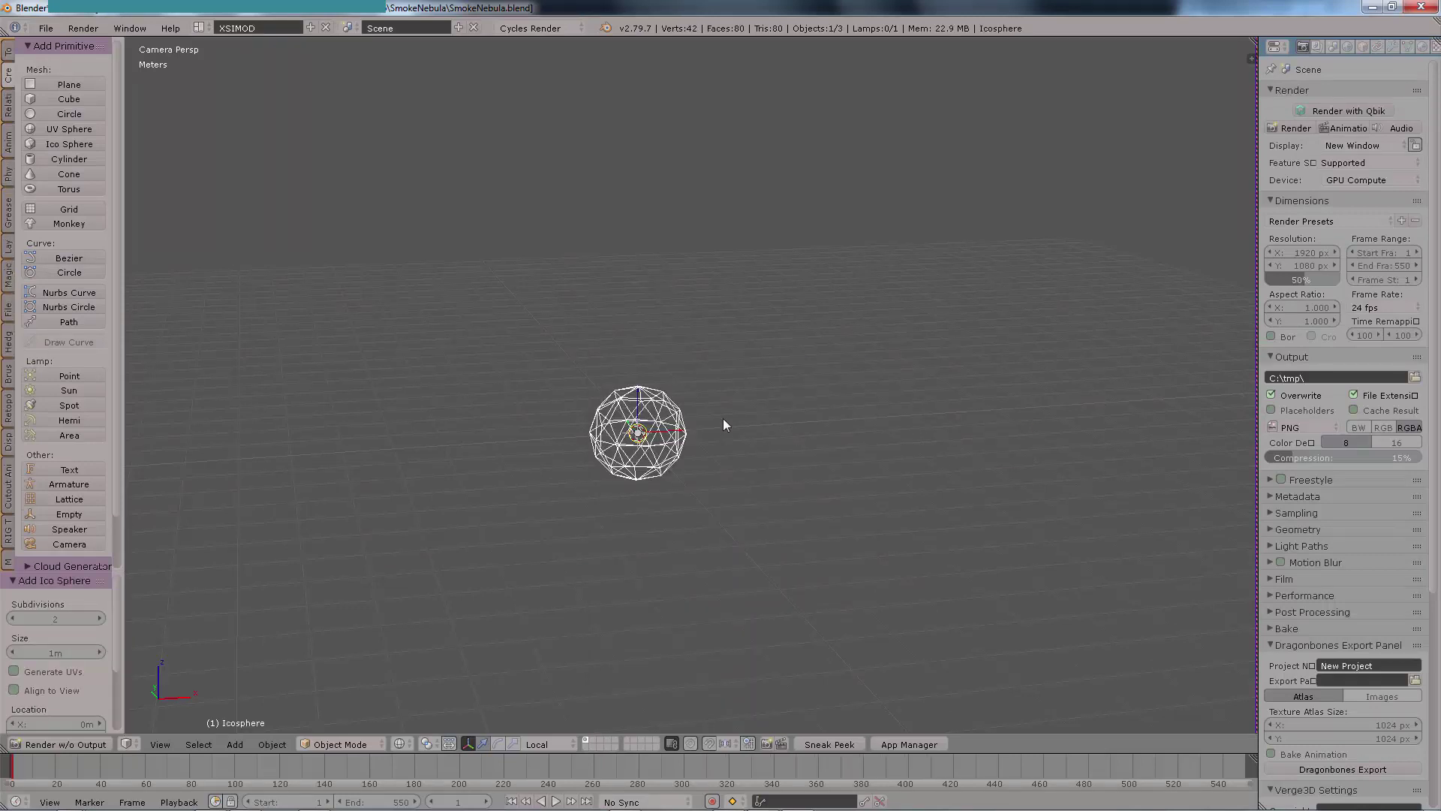
key(s)
click(777, 395)
key(ctrl+1)
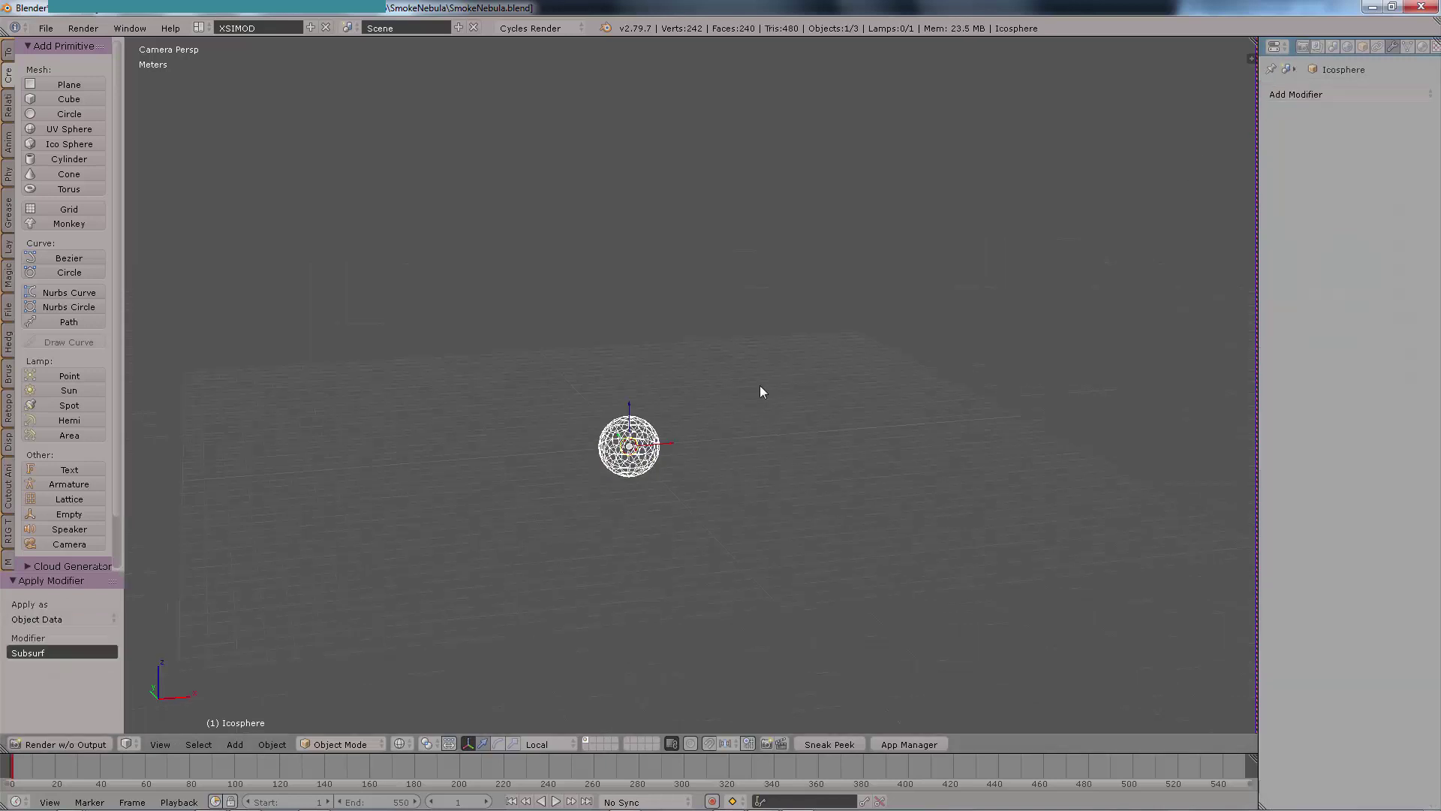
Step: Apply the Quick Smoke effect to the icosphere, using the Smoke style
key(space)
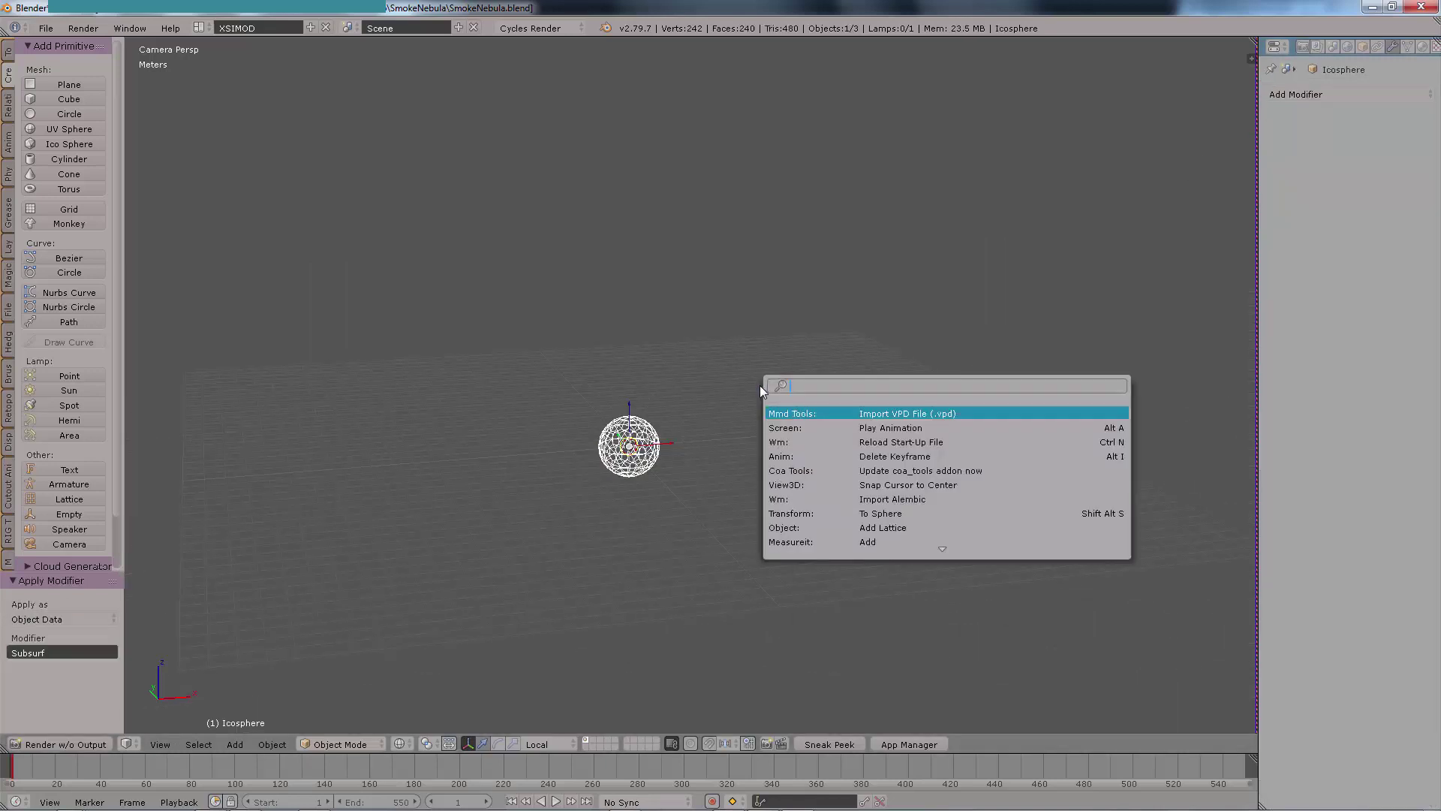
text(quick)
key(Down)
key(Return)
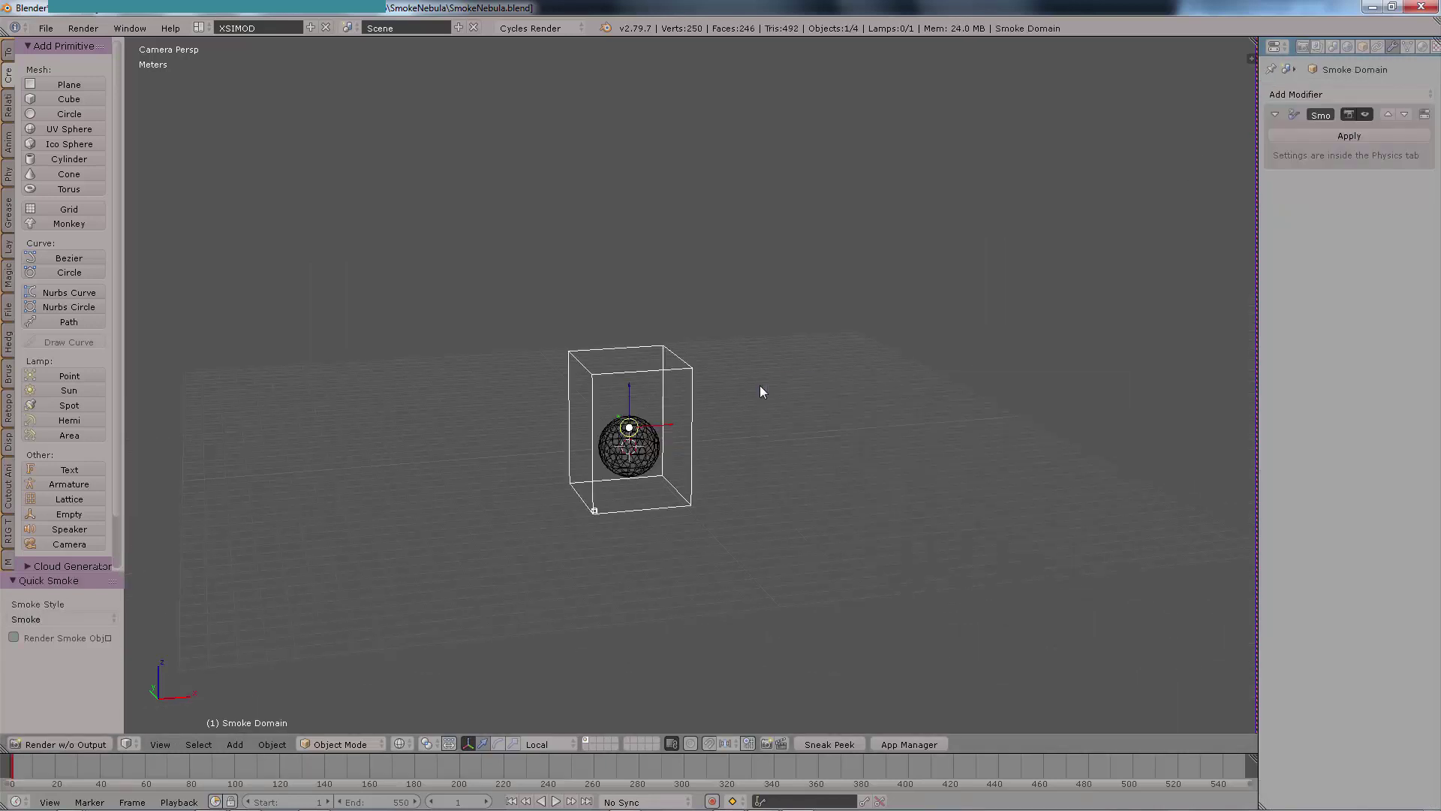
Step: Play the smoke simulation for a preview and return to the first frame
click(555, 801)
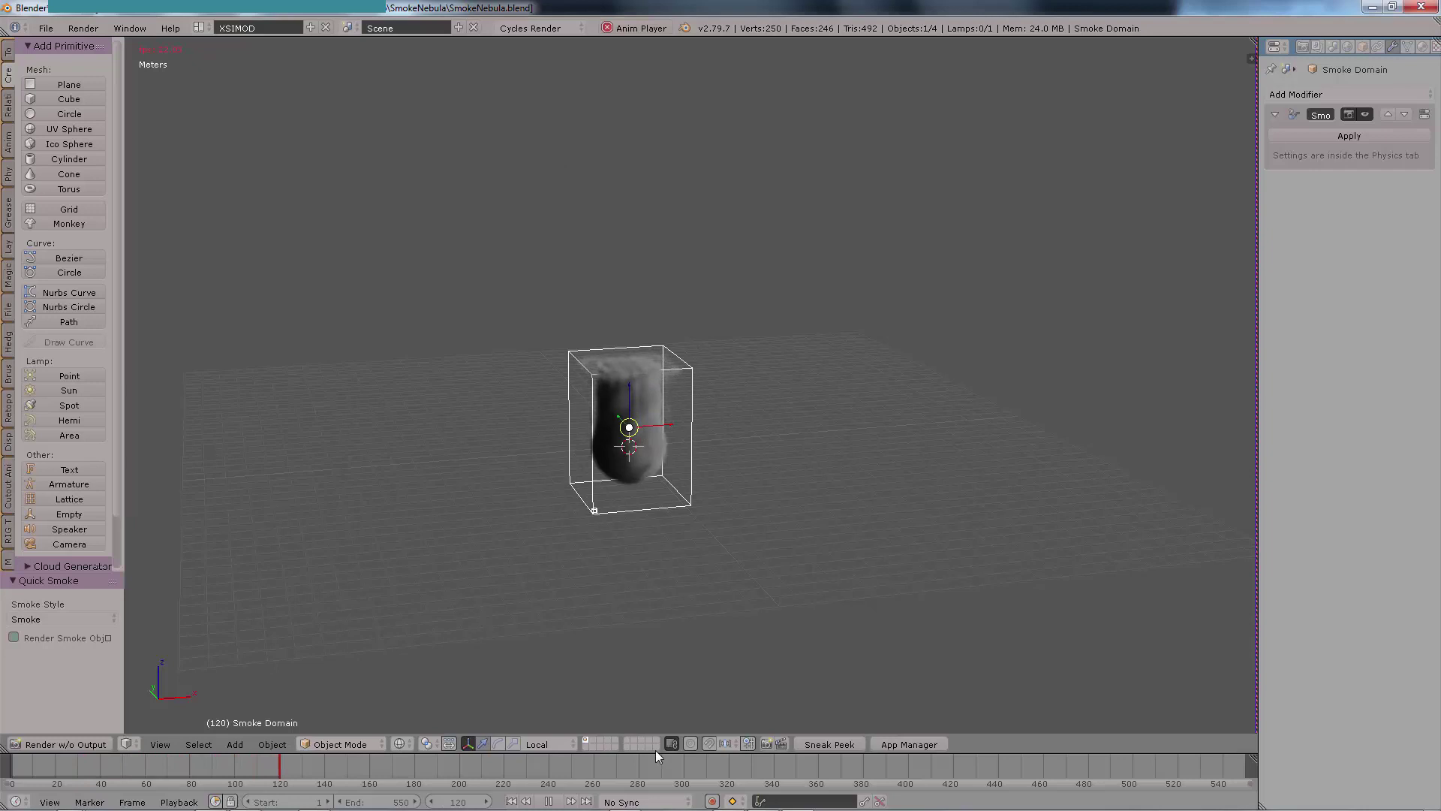
click(549, 801)
click(511, 801)
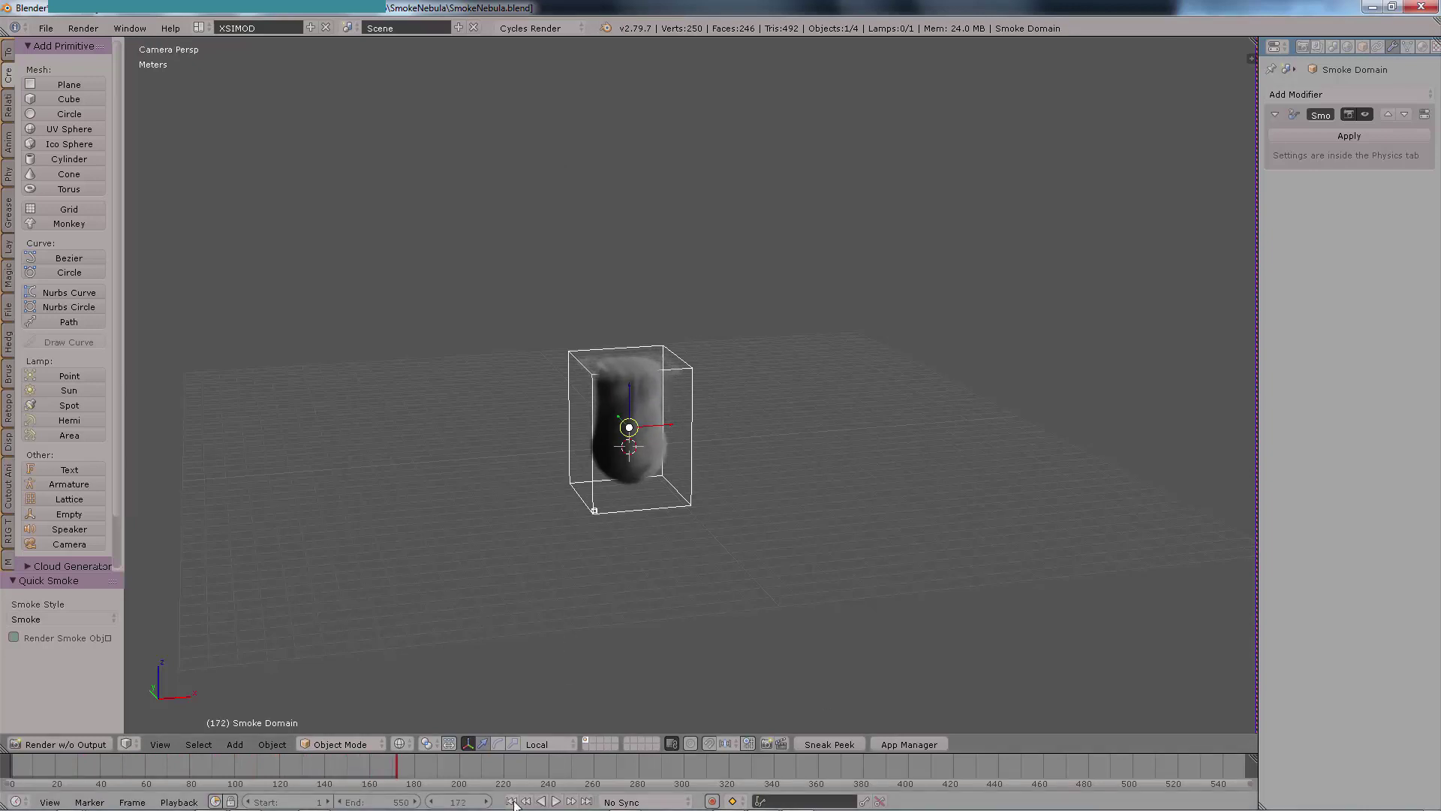
Step: Switch to the scale manipulator and stretch the smoke domain along Y to about 3.2 times its size
middle_drag(594, 518, 723, 430)
key(space)
key(Escape)
key(ctrl+space)
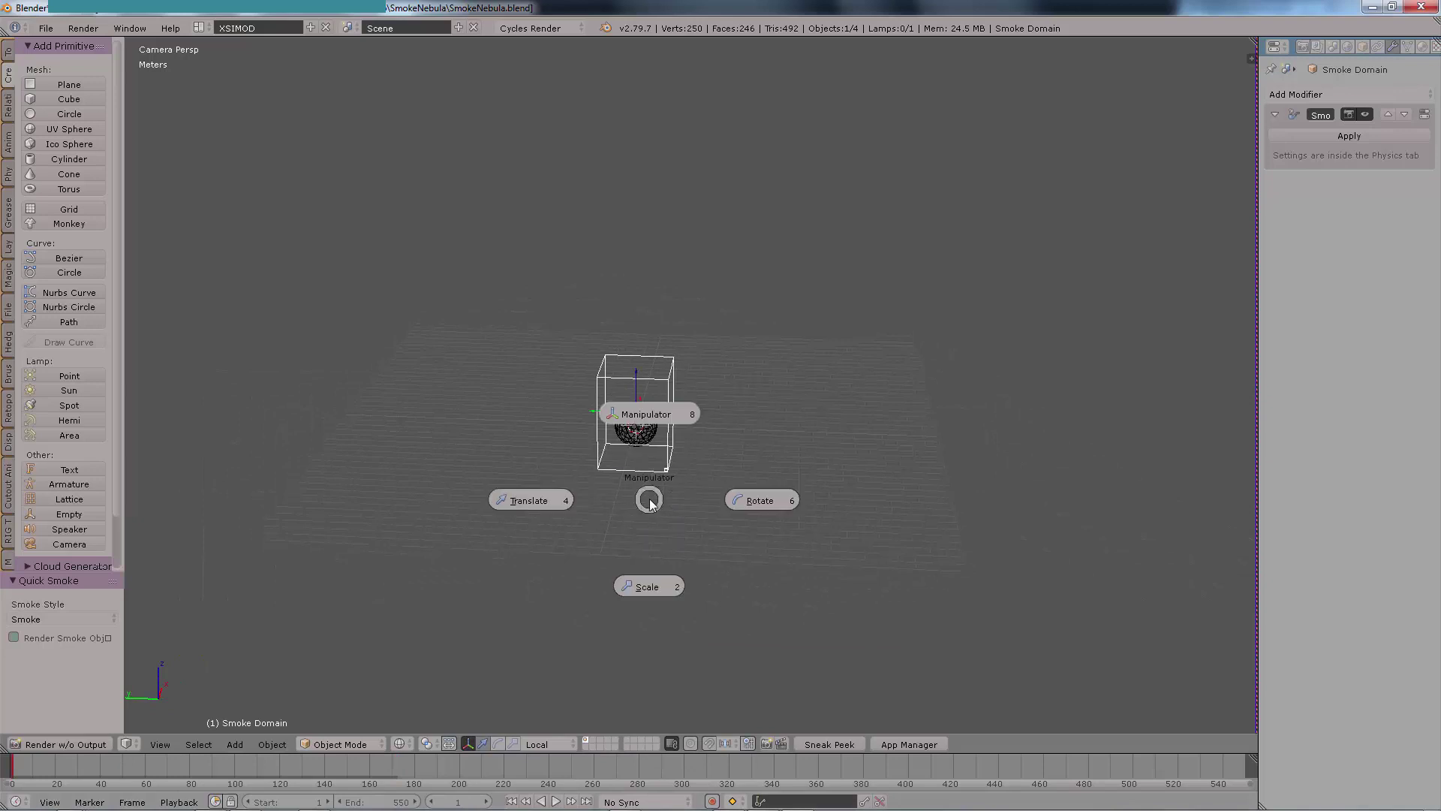
click(659, 579)
drag(592, 412, 496, 412)
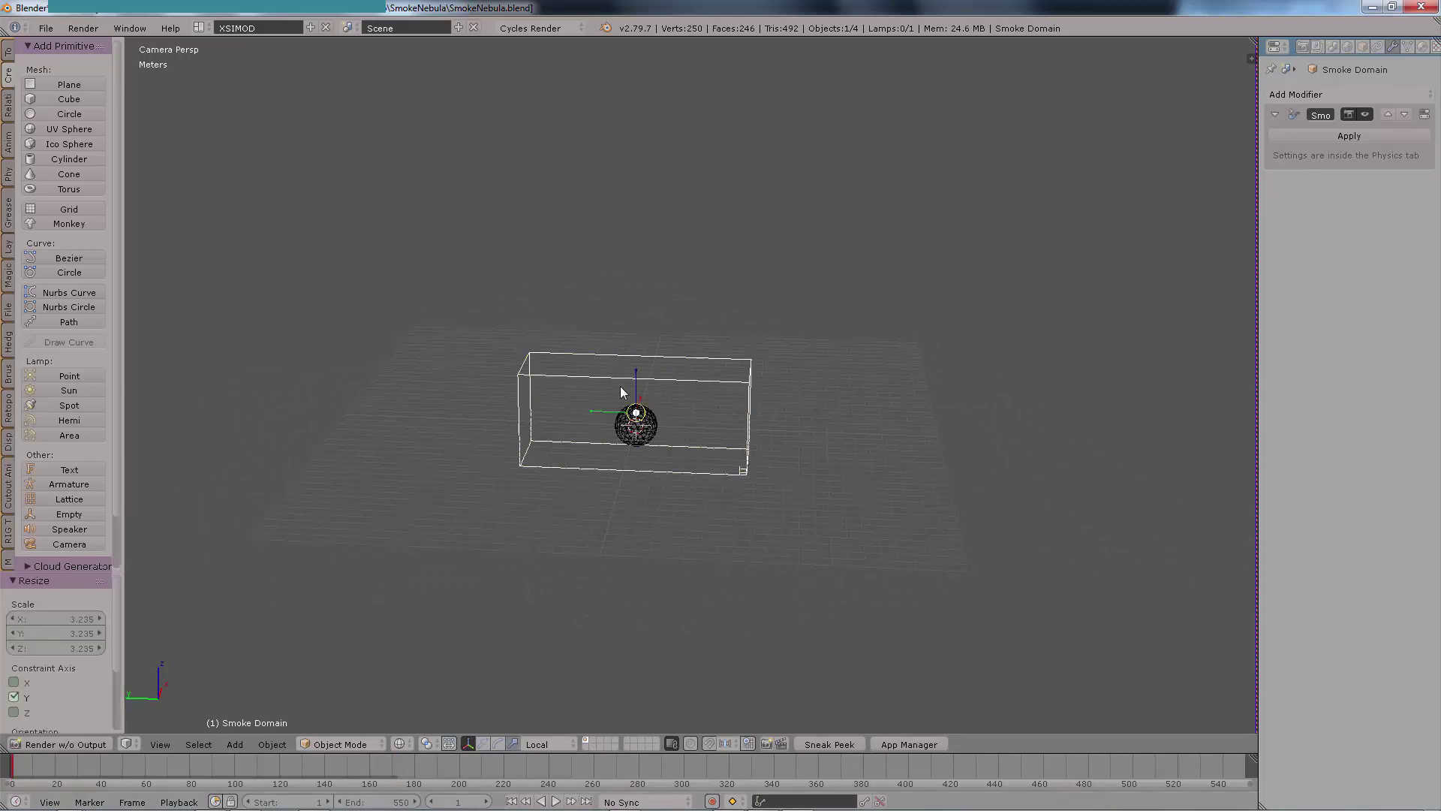
Step: Enlarge the smoke domain along X and Z, and stretch it along Y by a further factor of about 3.22
middle_drag(620, 386, 452, 398)
drag(679, 414, 873, 418)
middle_drag(751, 405, 918, 375)
drag(637, 372, 651, 341)
middle_drag(651, 341, 608, 406)
drag(606, 409, 542, 374)
middle_drag(546, 364, 696, 348)
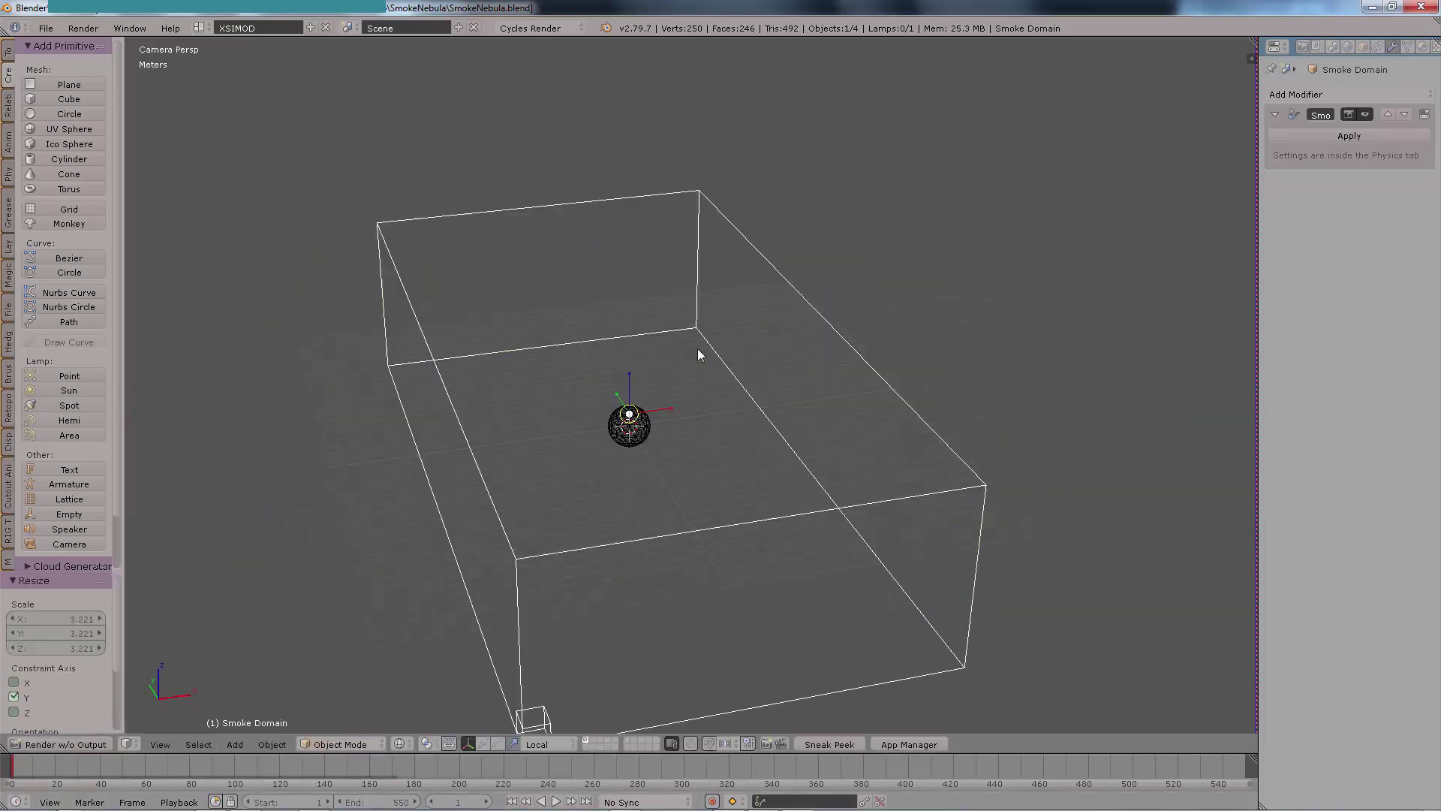
Step: Enlarge the smoke domain further along X and increase its height along Z
drag(671, 411, 707, 411)
middle_drag(708, 411, 771, 379)
drag(633, 377, 642, 350)
Step: Raise the smoke domain about 4.12 m along Z and save the file
key(g)
key(z)
click(644, 295)
middle_drag(644, 295, 728, 339)
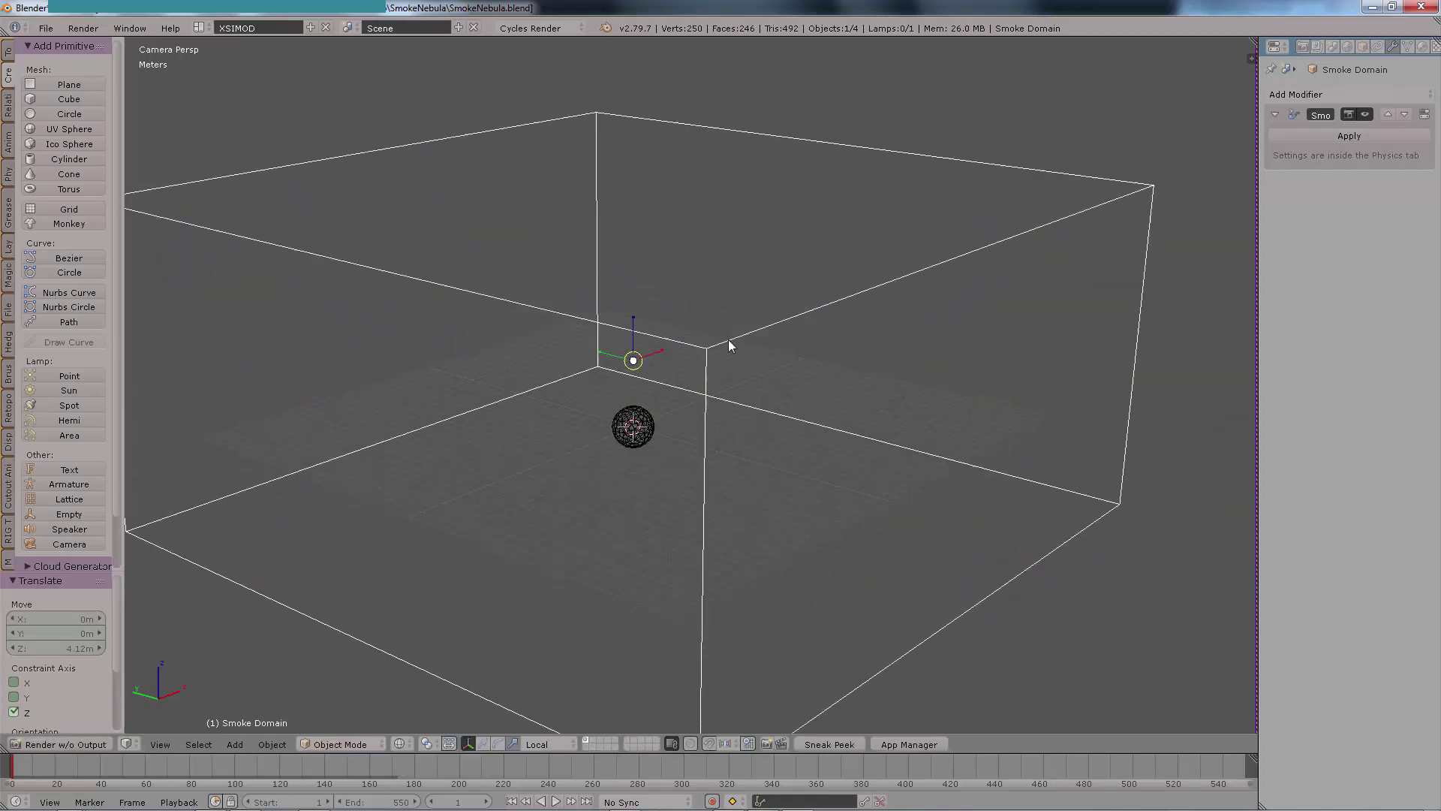
key(ctrl+s)
Step: Select the icosphere and move it into a lower corner area of the smoke domain
middle_drag(615, 404, 555, 431)
key(a)
right_click(632, 426)
middle_drag(702, 471, 825, 450)
key(g)
click(968, 517)
middle_drag(969, 518, 758, 450)
key(g)
click(394, 513)
Step: Duplicate the icosphere and place the copy about 9.17 m along X beside the original
key(shift+d)
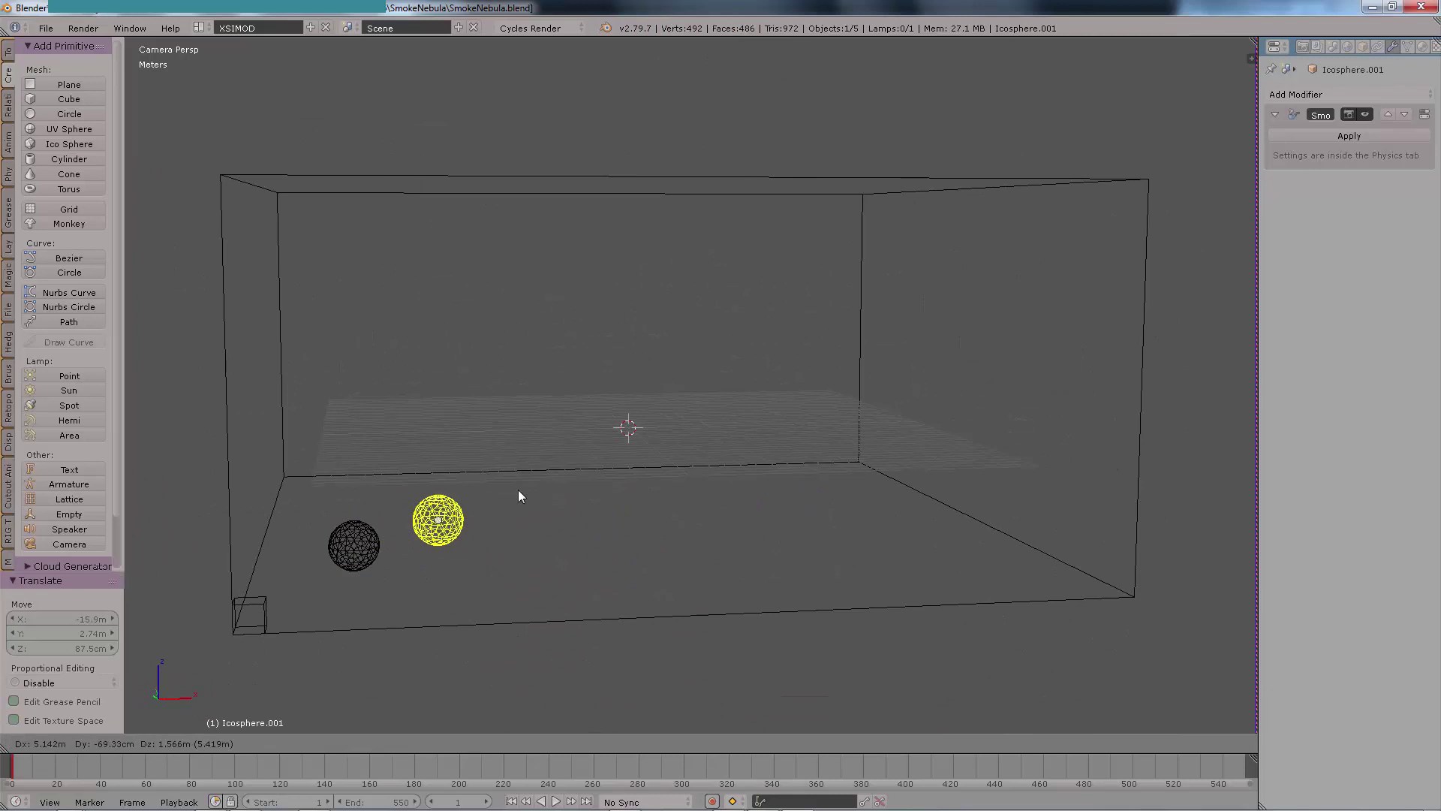
click(546, 527)
mouse_move(546, 527)
middle_down()
mouse_move(616, 486)
mouse_move(638, 494)
mouse_move(600, 493)
mouse_move(410, 609)
middle_up()
Step: Select the original icosphere and turn on automatic keyframe recording
right_click(411, 608)
click(712, 801)
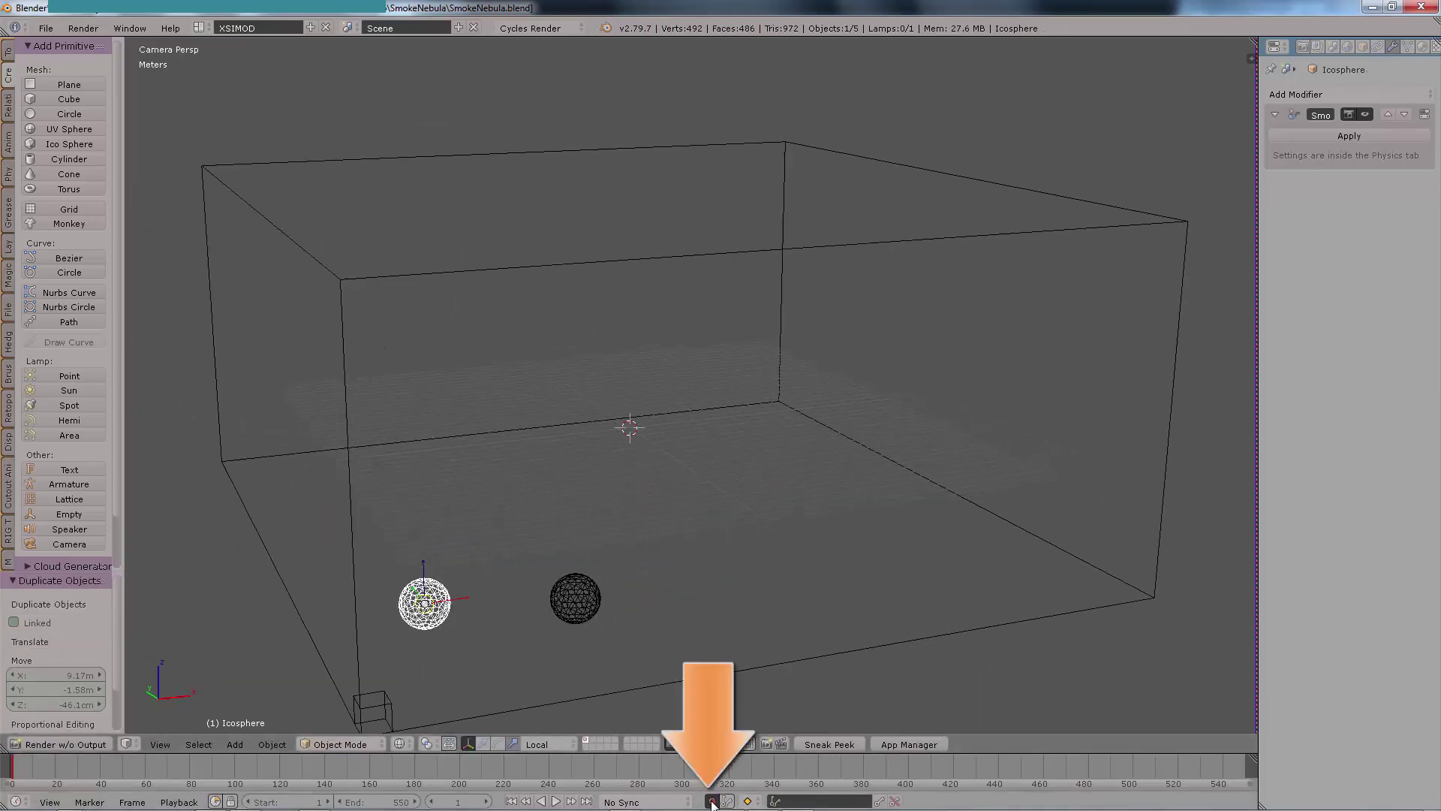
middle_drag(562, 570, 476, 583)
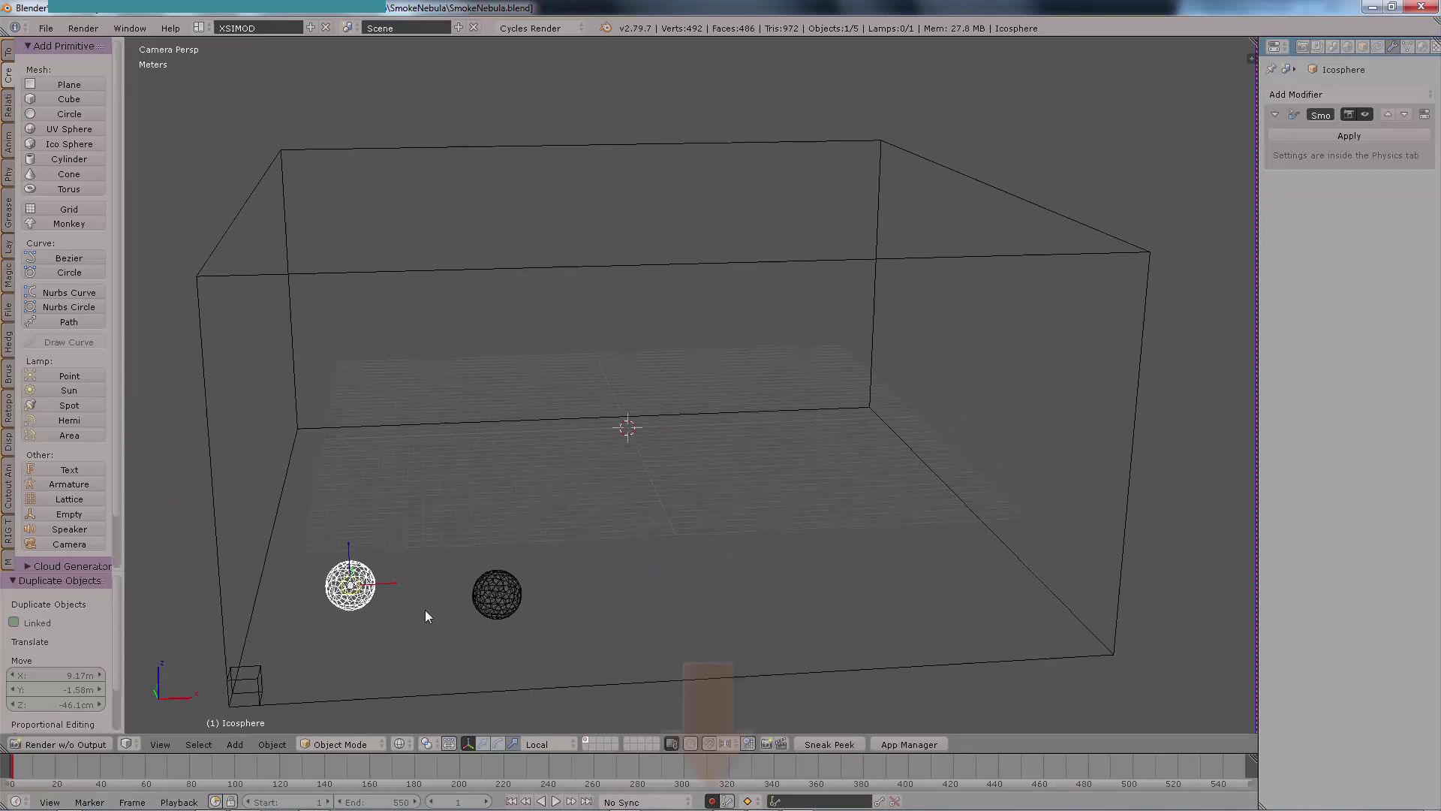
Step: Play the animation and move the original icosphere around the domain, recording its motion up to about frame 270
click(557, 801)
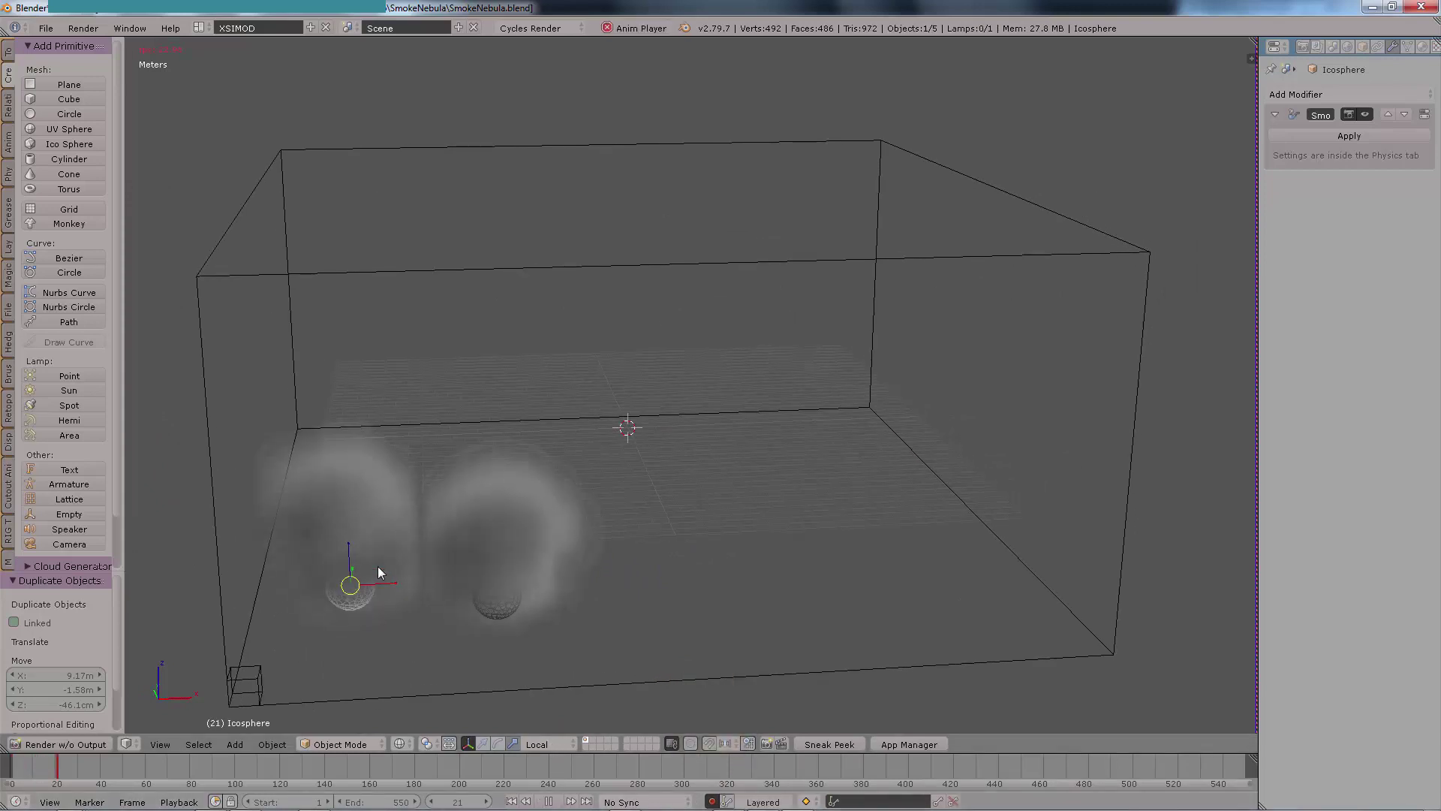
key(g)
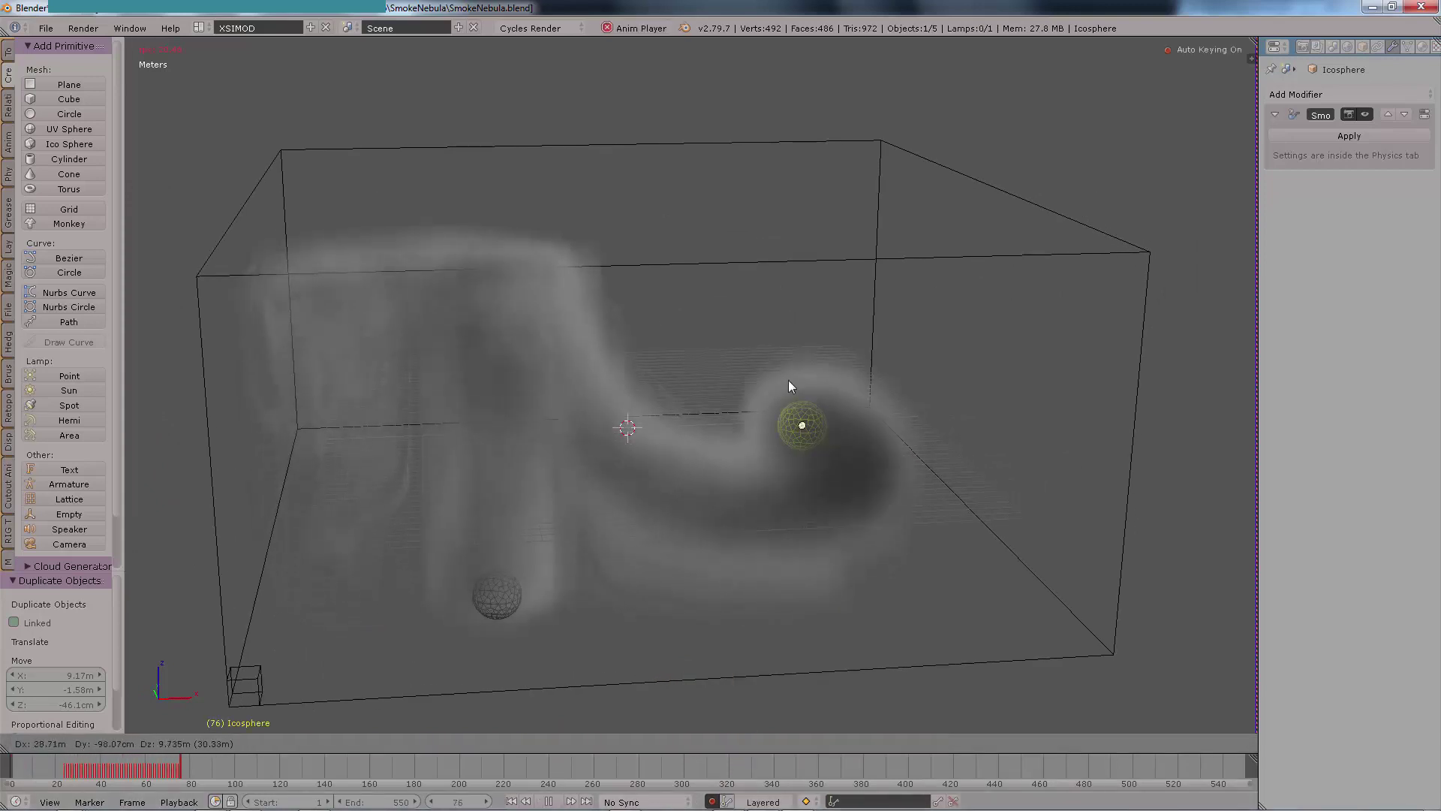
click(501, 411)
middle_drag(562, 413, 432, 474)
key(g)
click(311, 502)
key(g)
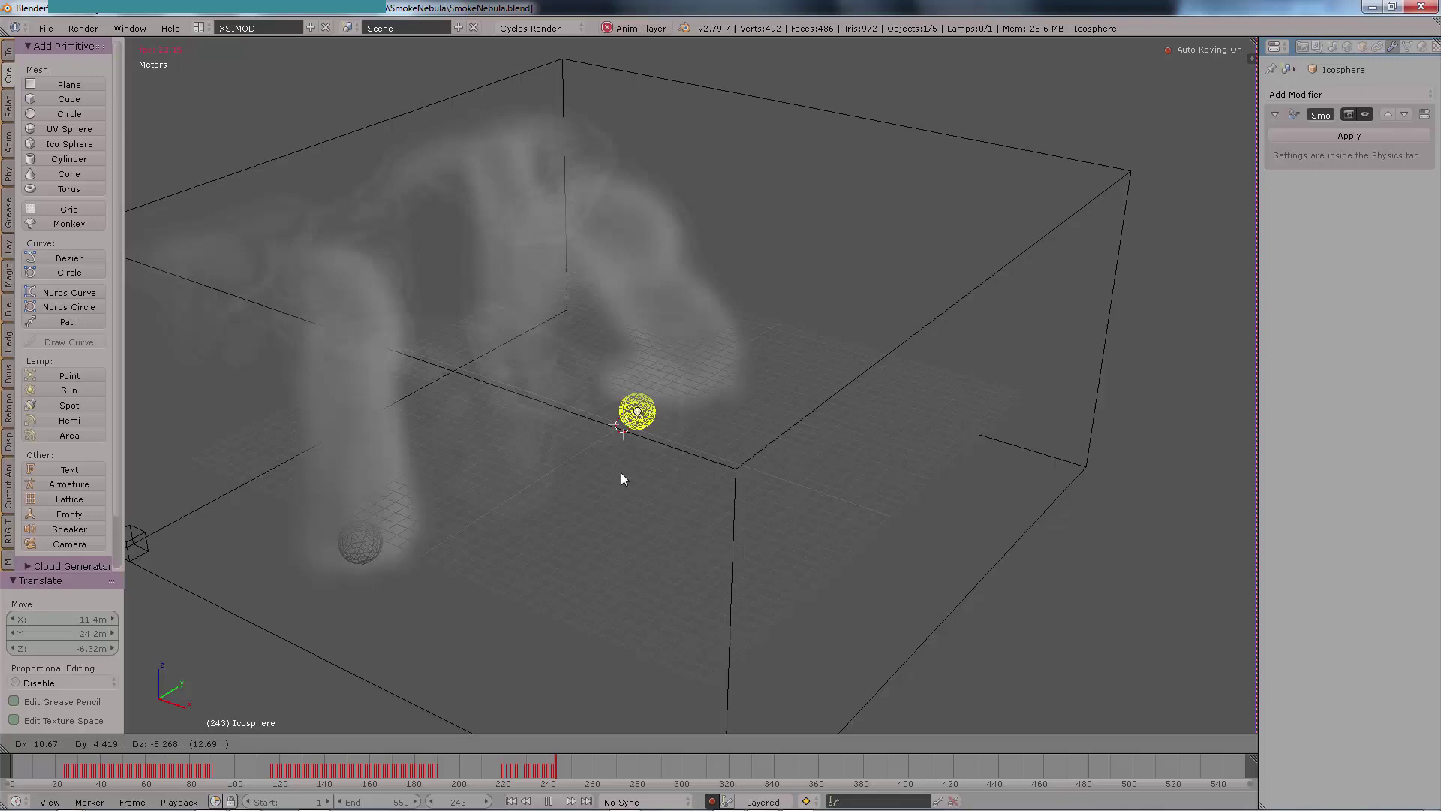
click(793, 376)
Step: Keep moving the icosphere through the domain during playback, recording further motion between about frames 320 and 530
middle_drag(793, 370, 608, 390)
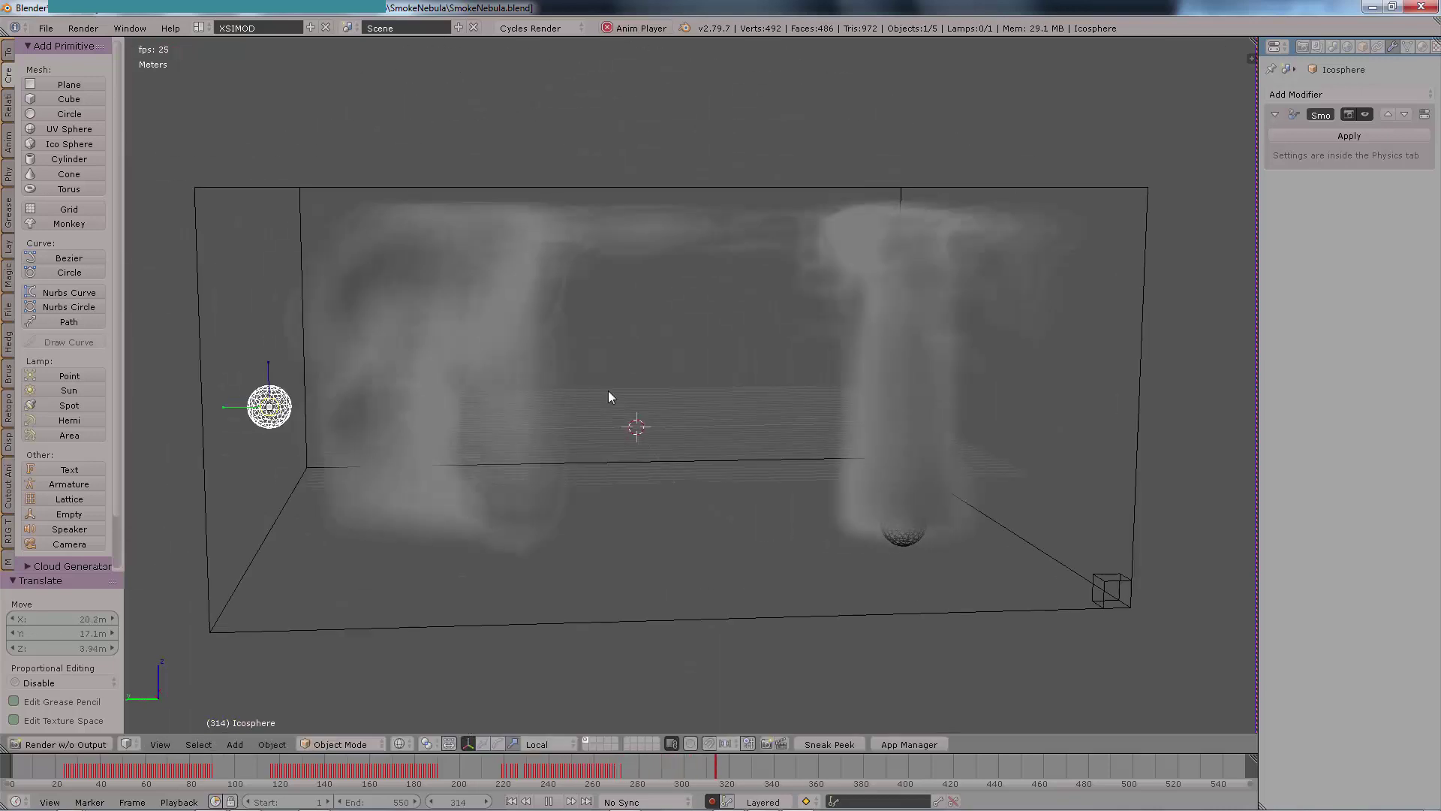
key(g)
click(936, 318)
middle_drag(936, 318, 759, 331)
key(g)
click(775, 381)
middle_drag(774, 382, 530, 407)
key(g)
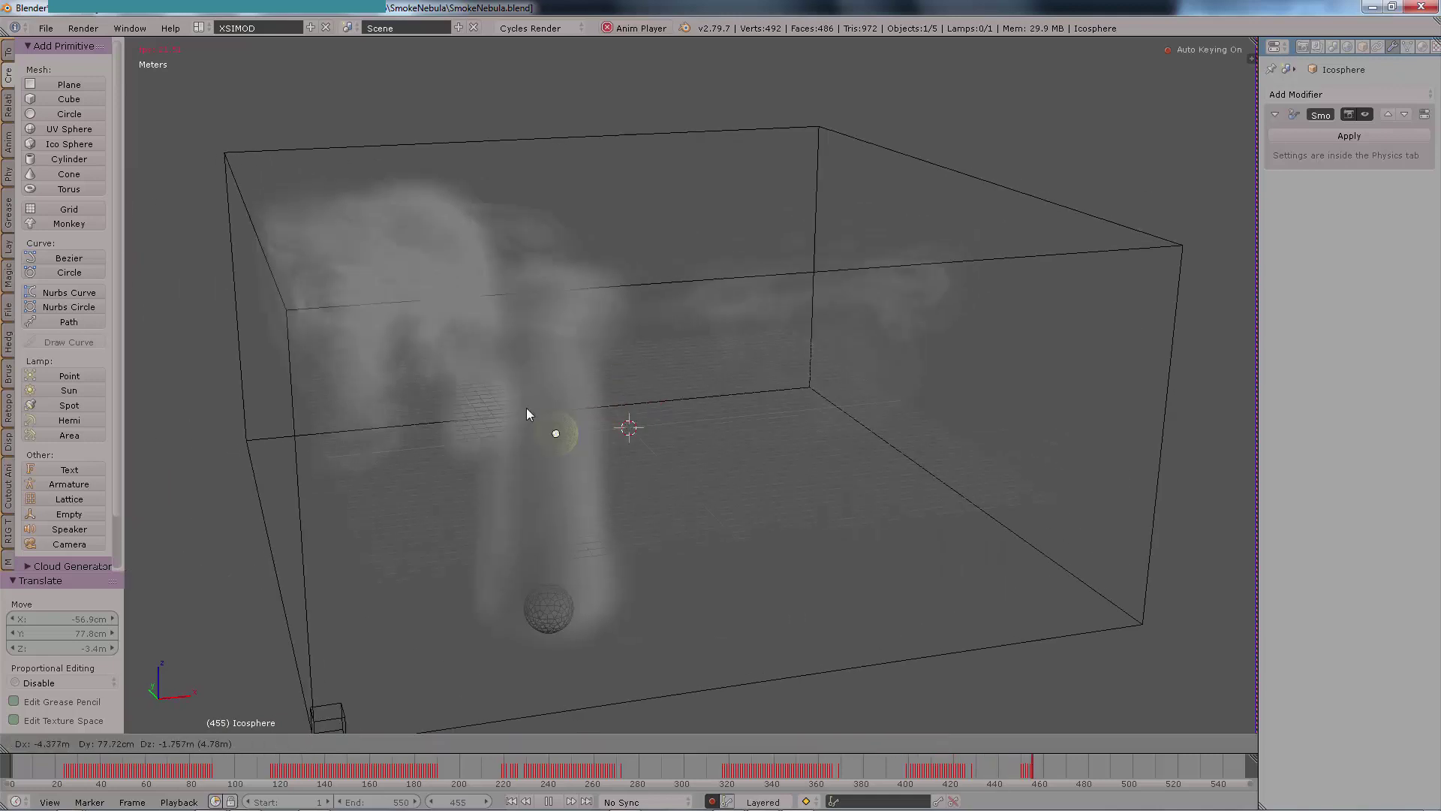
click(414, 485)
middle_drag(432, 485, 695, 401)
key(g)
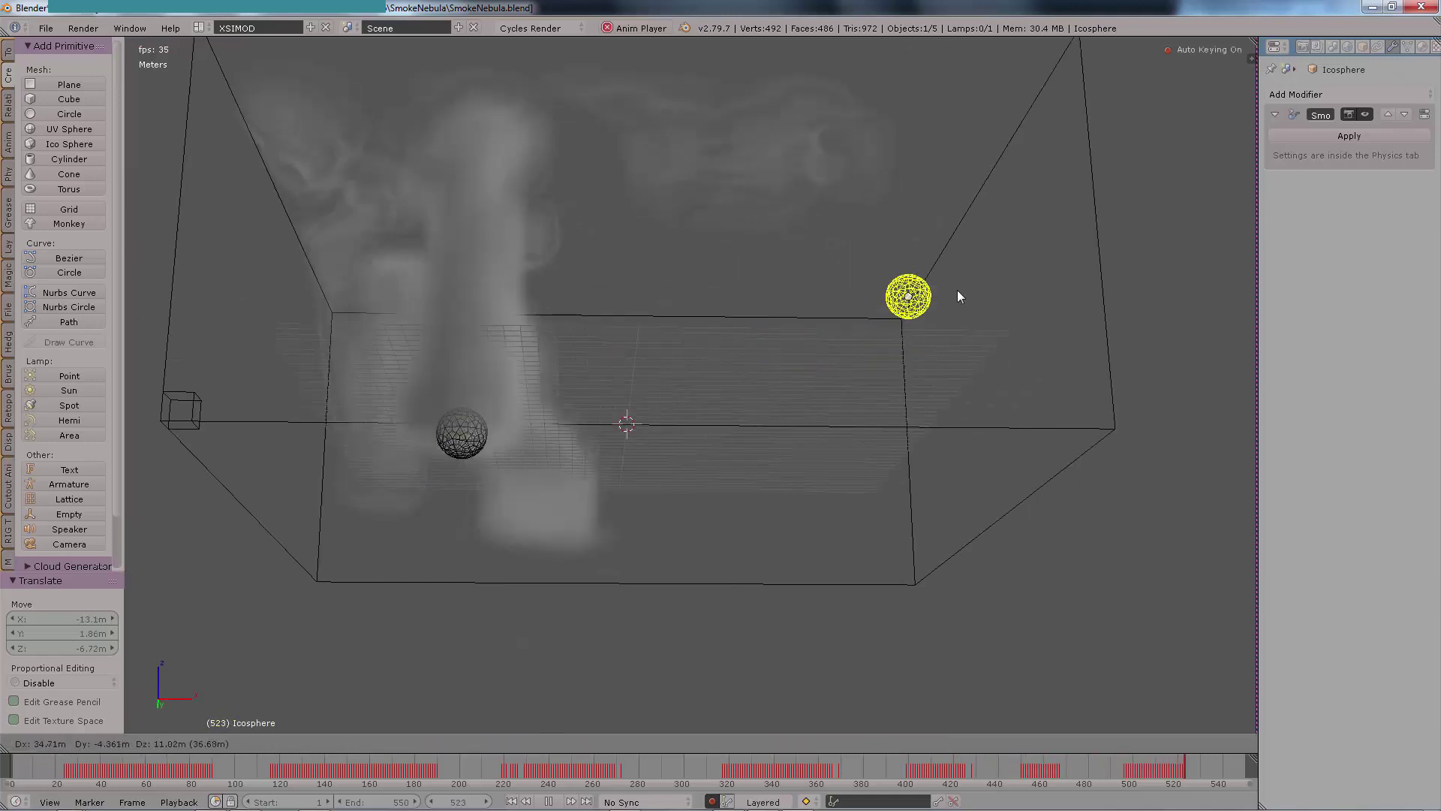
click(958, 294)
Step: Return to the camera view, stop playback, rewind to frame 1 and turn off automatic keyframe recording
key(KP_0)
click(549, 802)
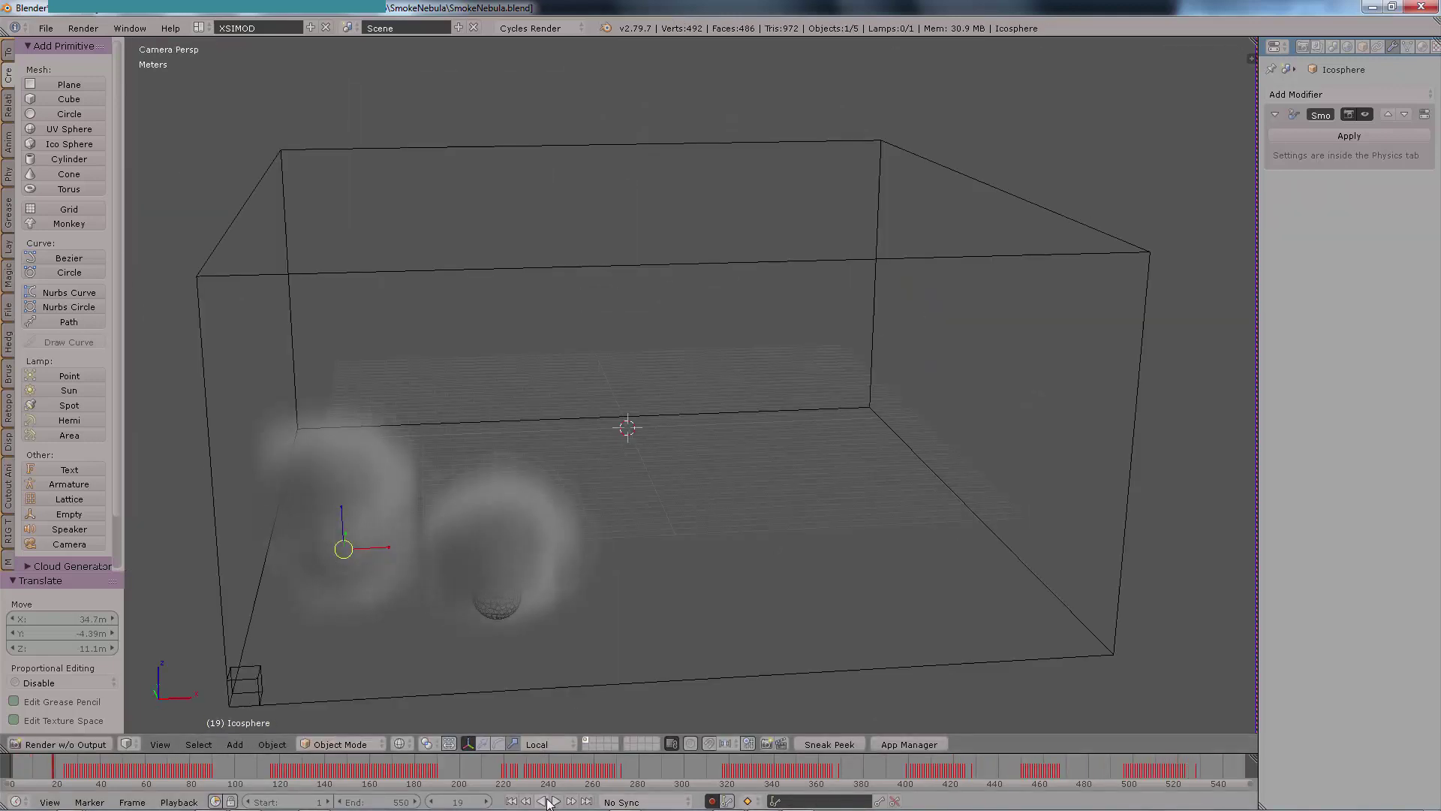
click(511, 802)
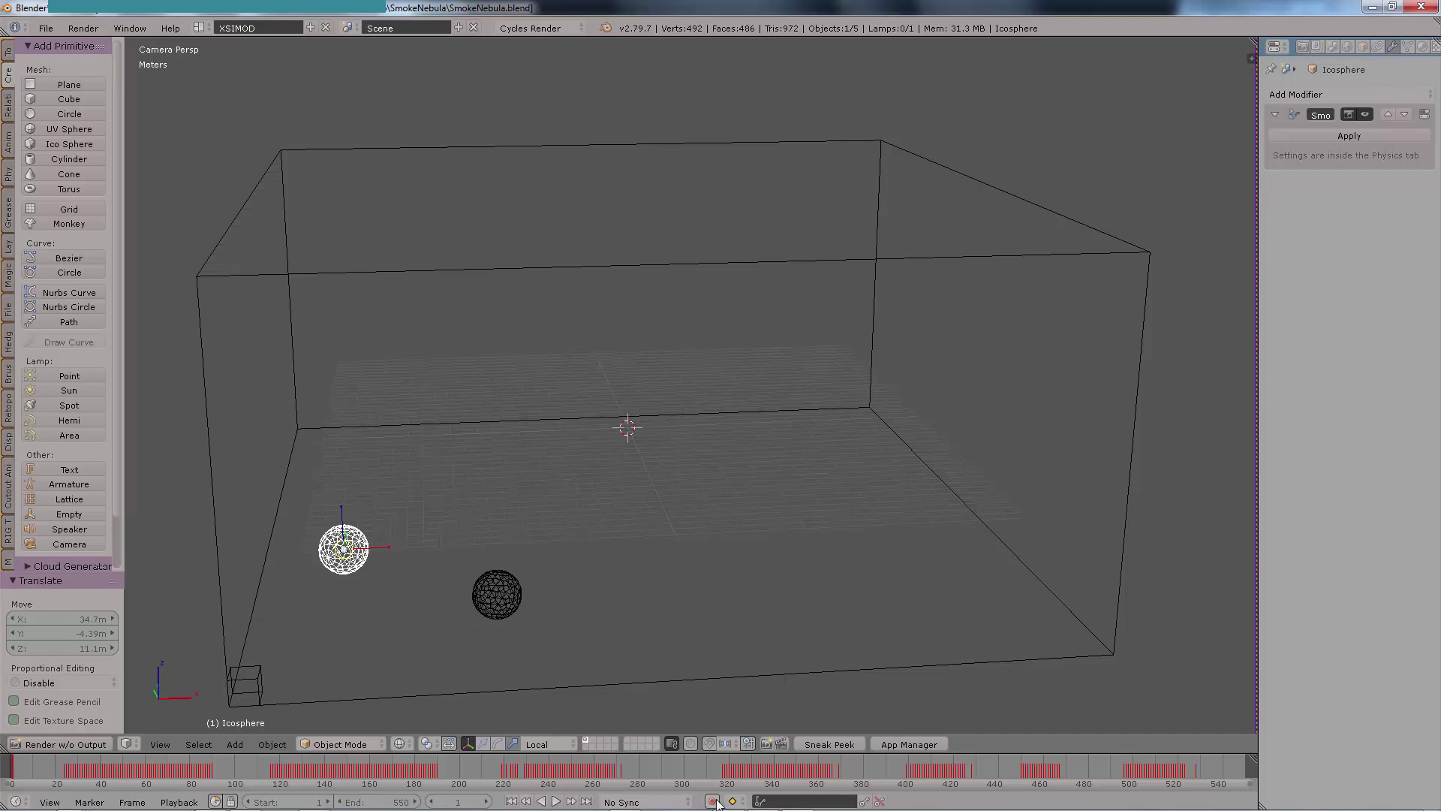
double_click(1195, 495)
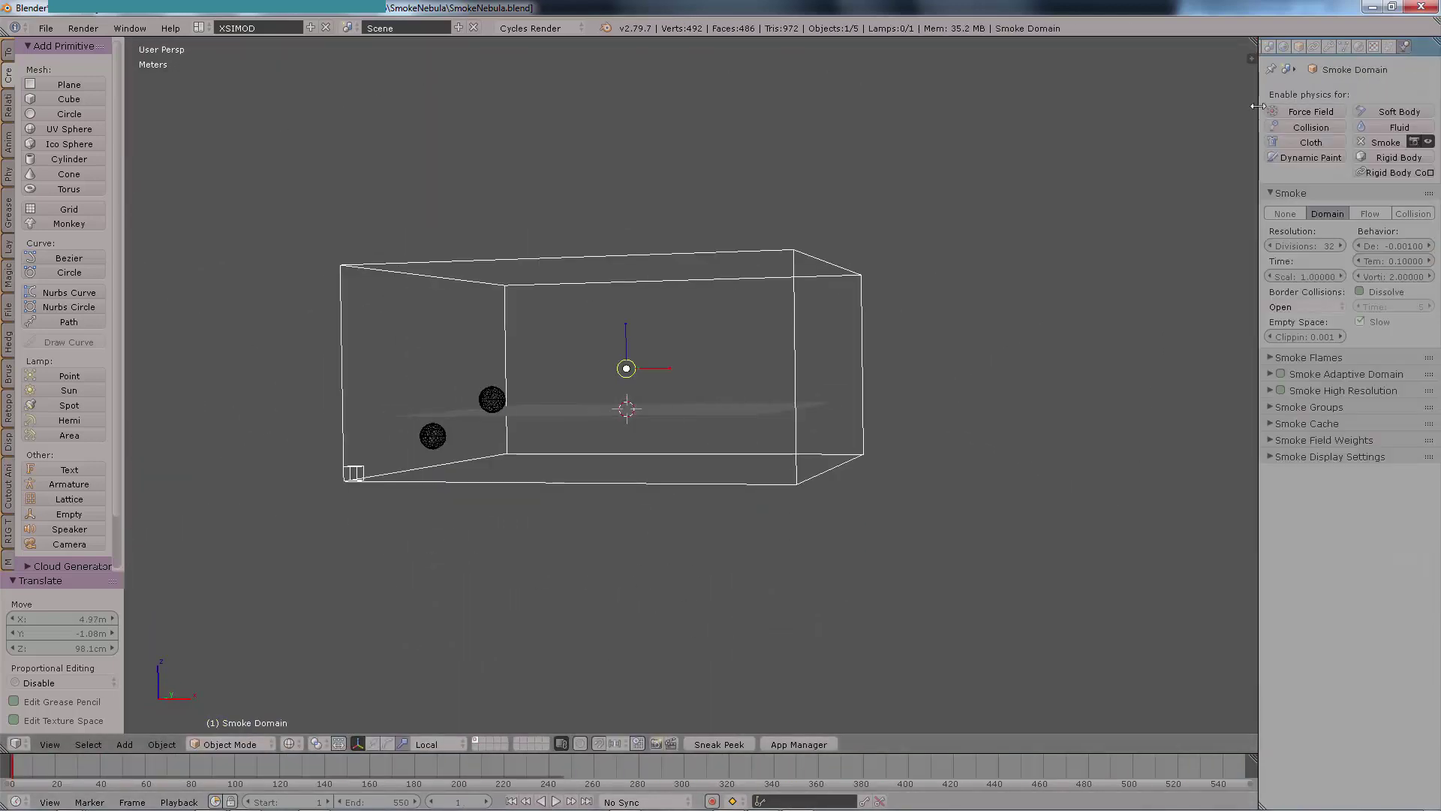
Step: Widen the properties area and collapse the smoke domain's flame settings
drag(1256, 107, 1171, 109)
click(1199, 359)
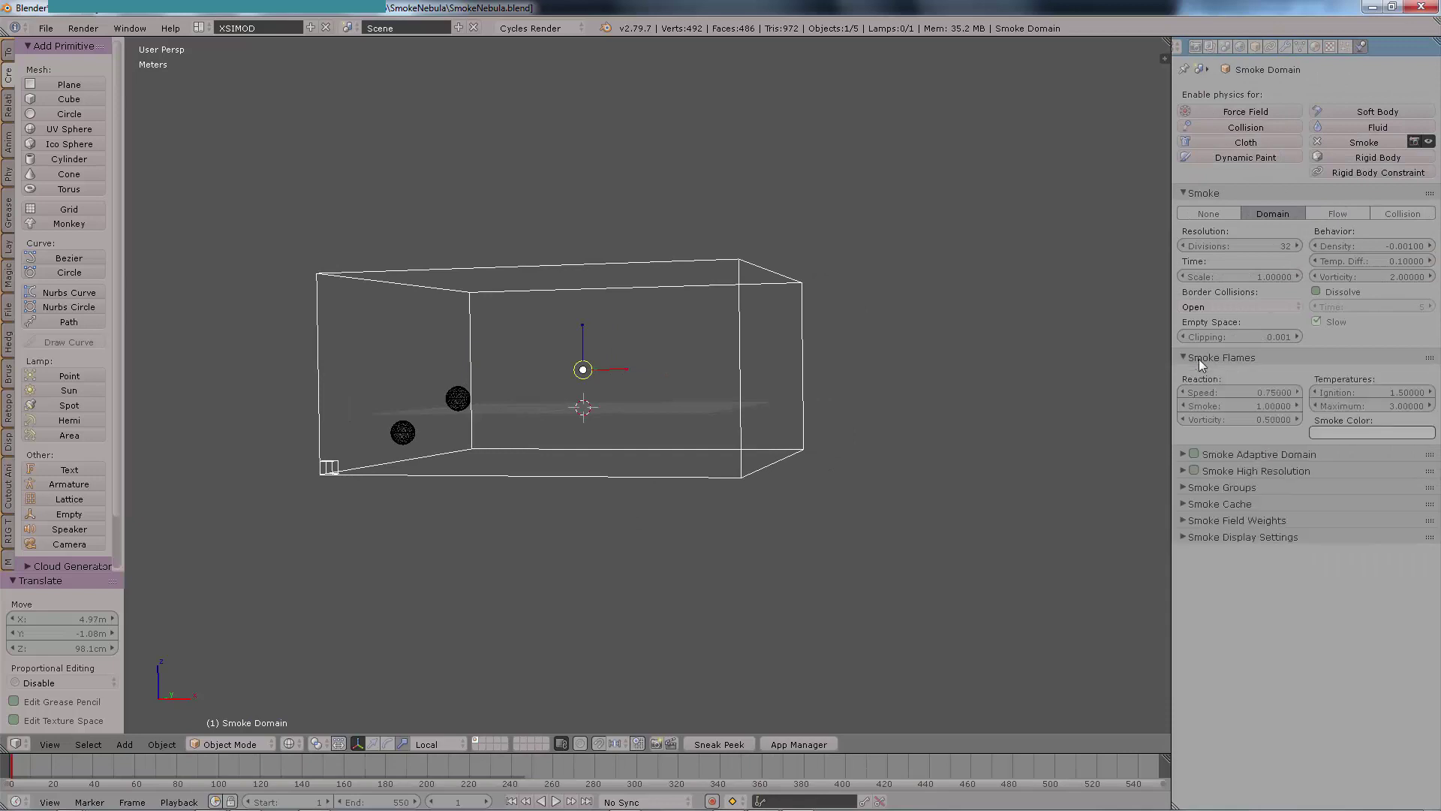
click(1200, 358)
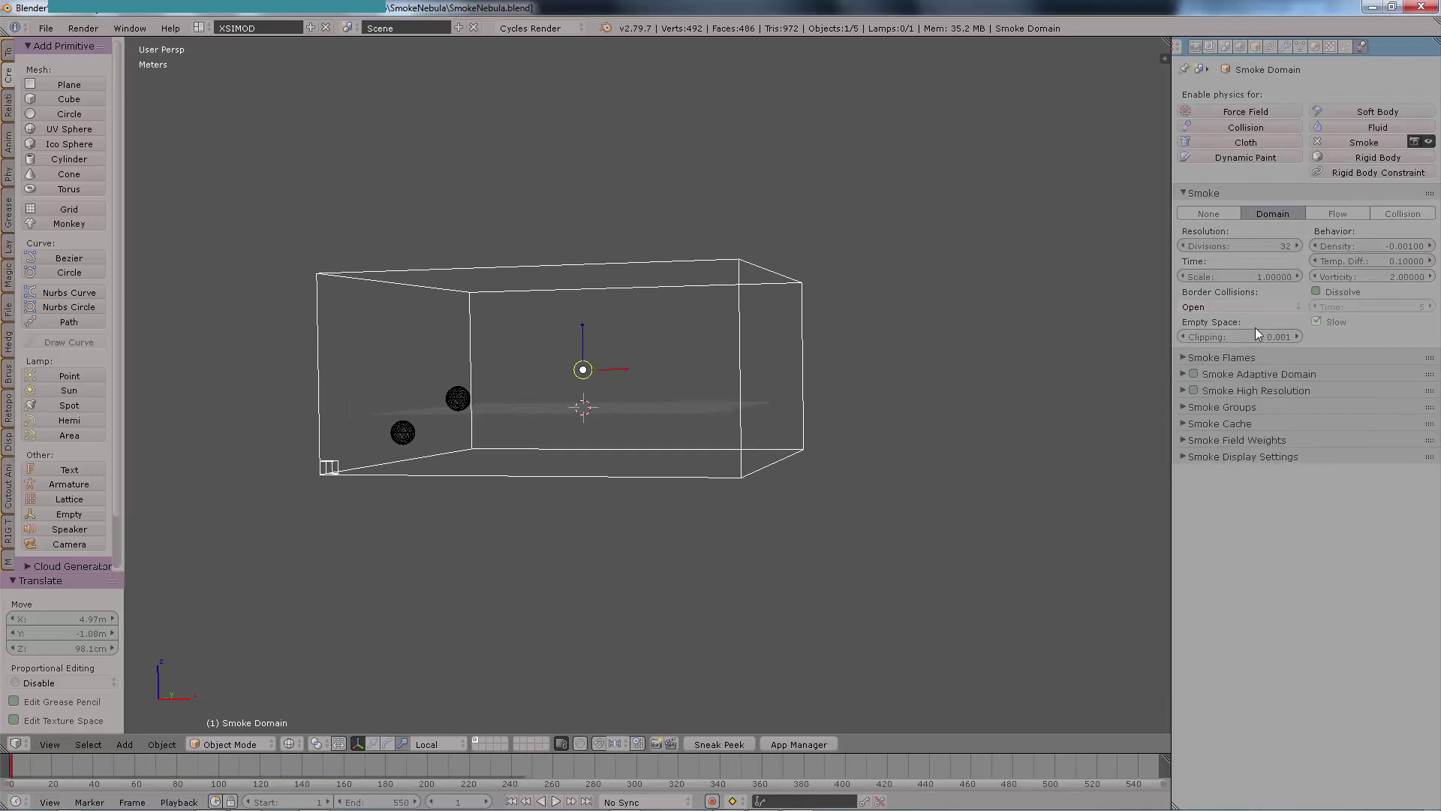
Step: In the smoke domain's cache settings, name the cache Smoke and bake all dynamics
click(1187, 425)
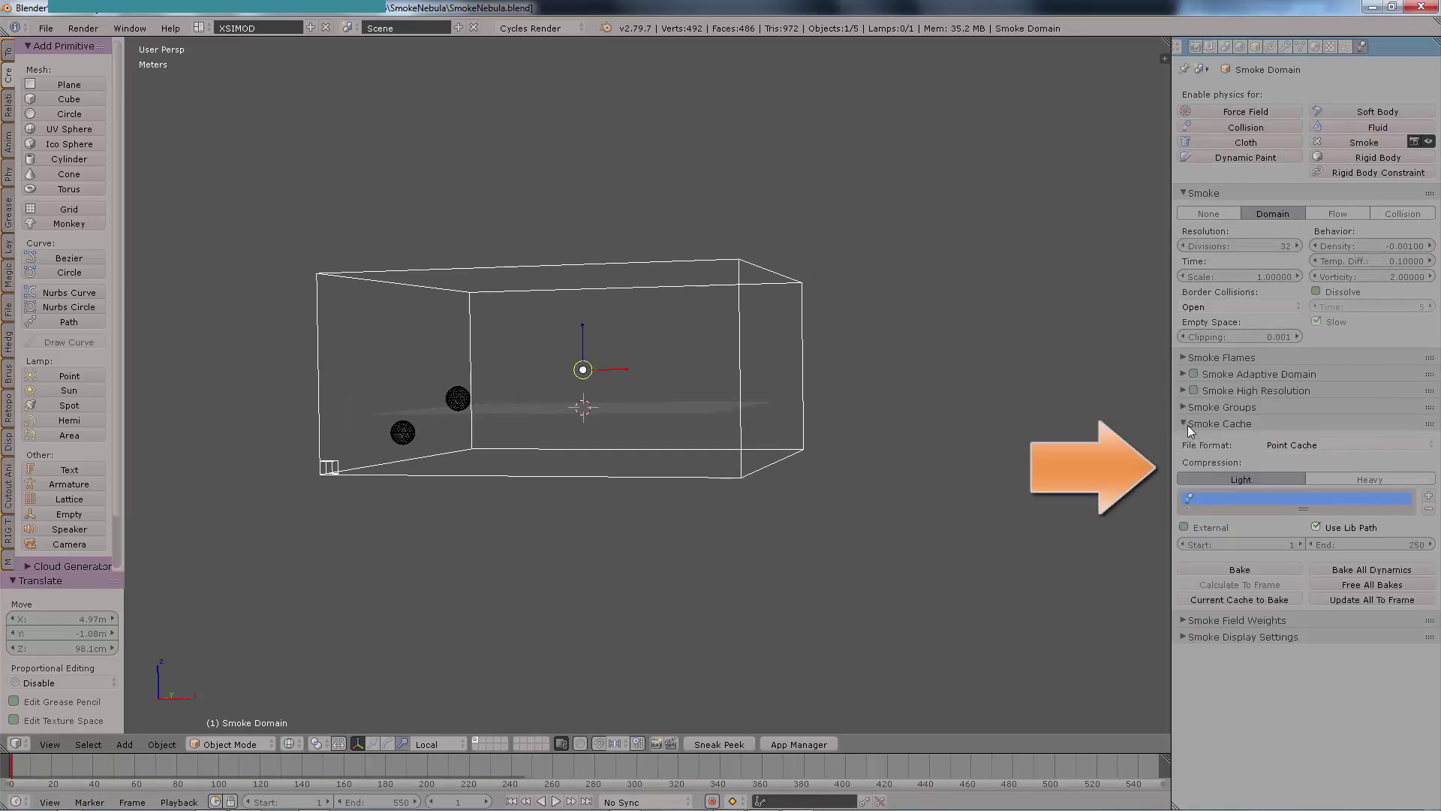
click(1187, 424)
click(1188, 424)
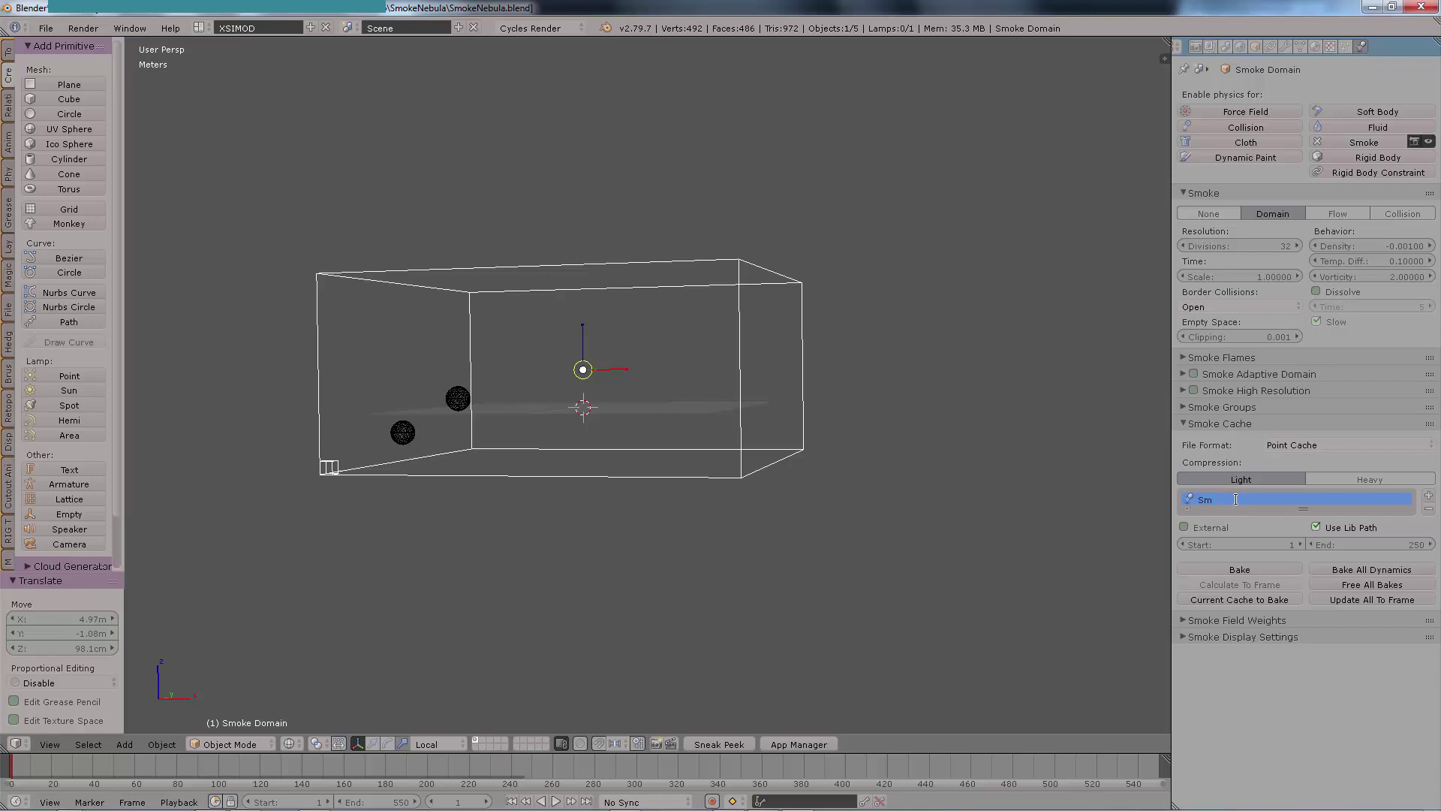
click(1358, 570)
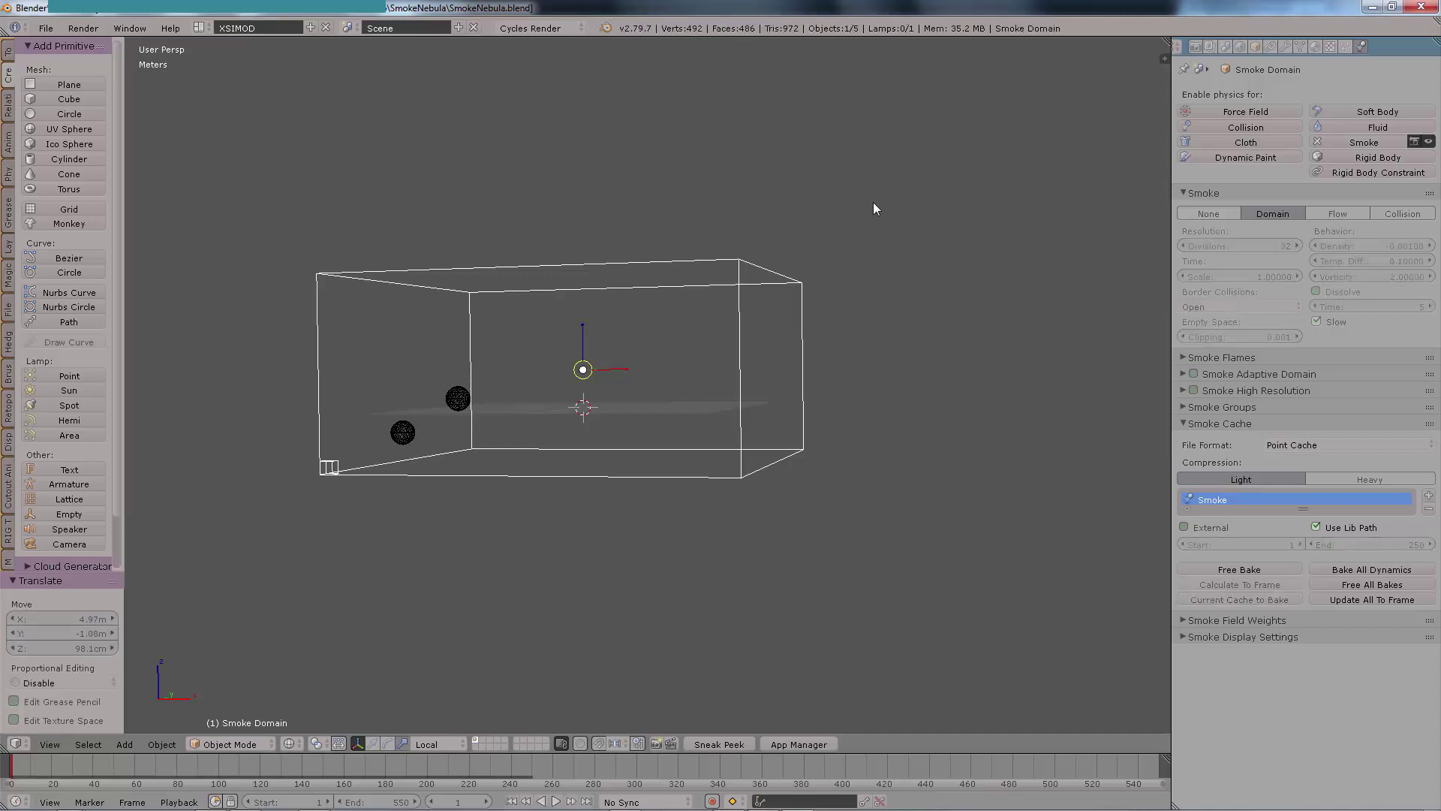
middle_drag(1007, 605, 1345, 584)
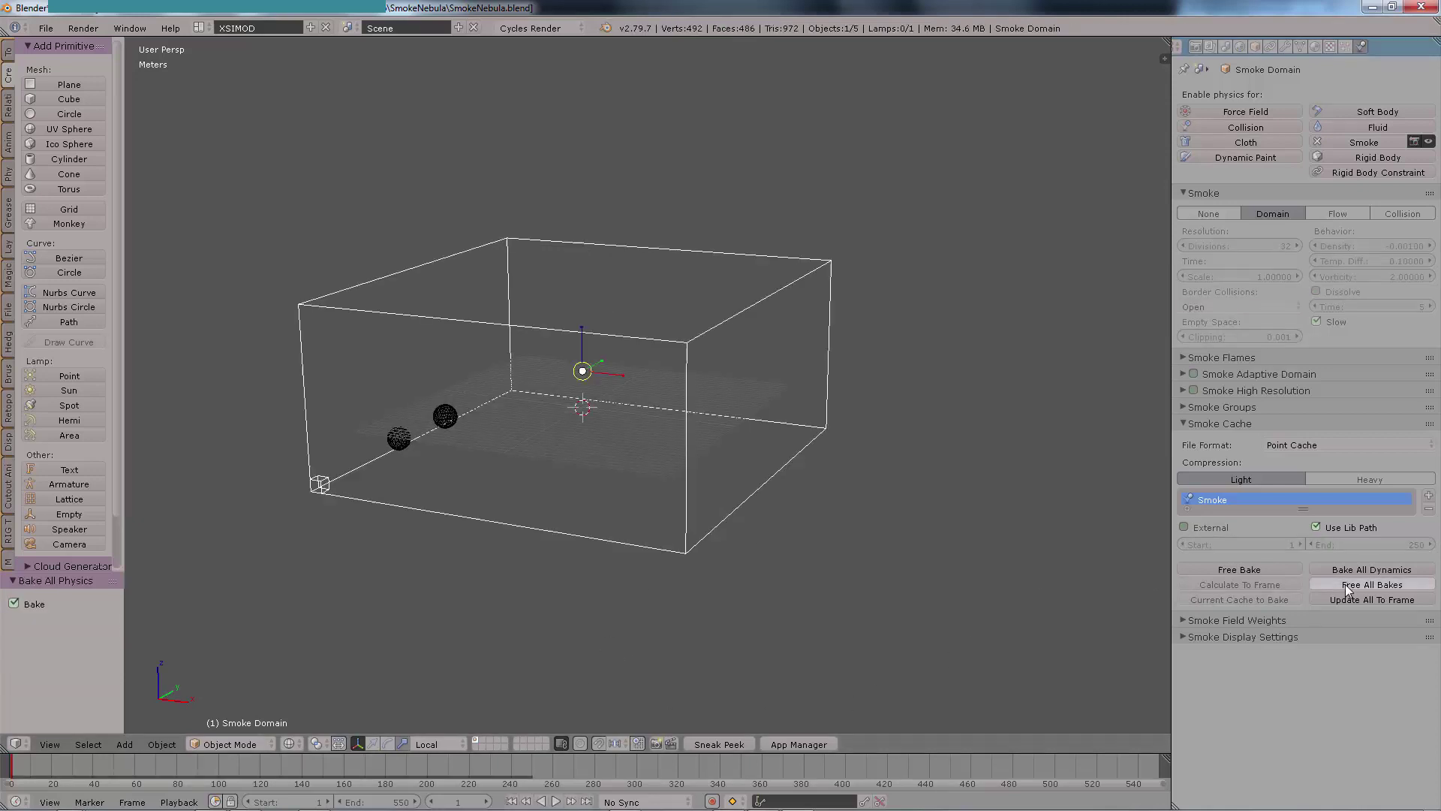
Step: Free all bakes, set the smoke cache's end frame to 540 and bake all dynamics again
click(1345, 582)
click(1370, 542)
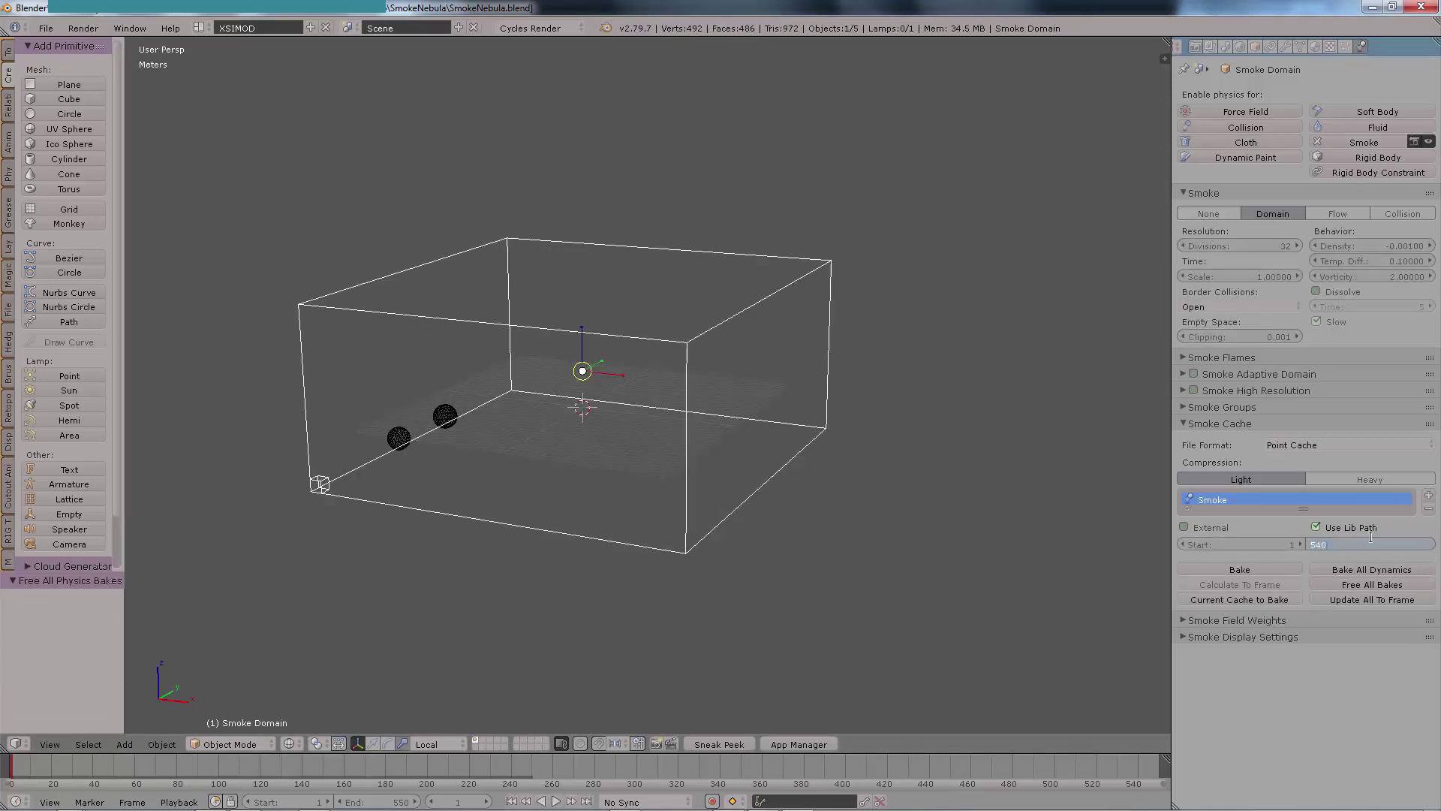
key(Return)
click(1359, 570)
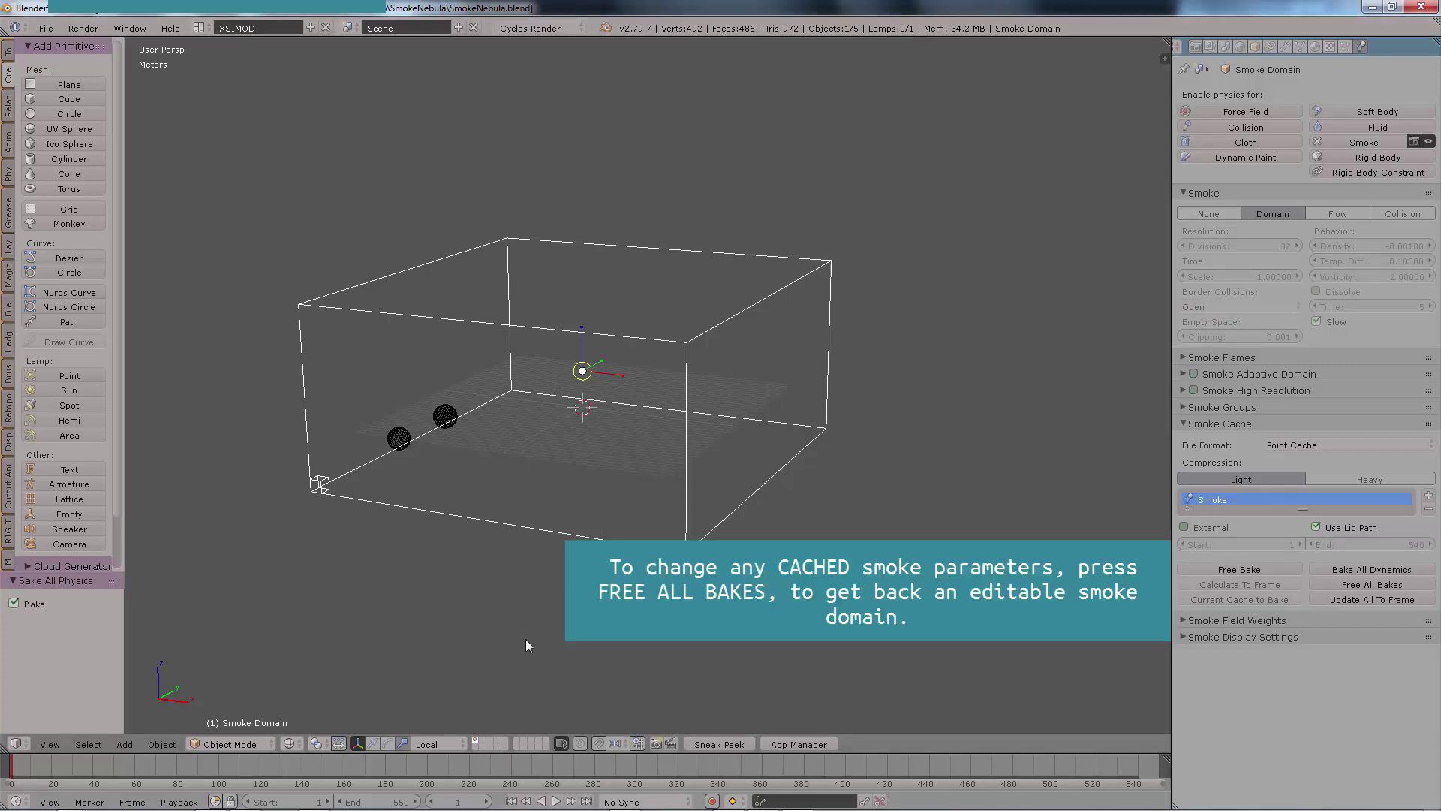
Step: Play back the baked smoke and inspect it from several angles around the domain
click(556, 801)
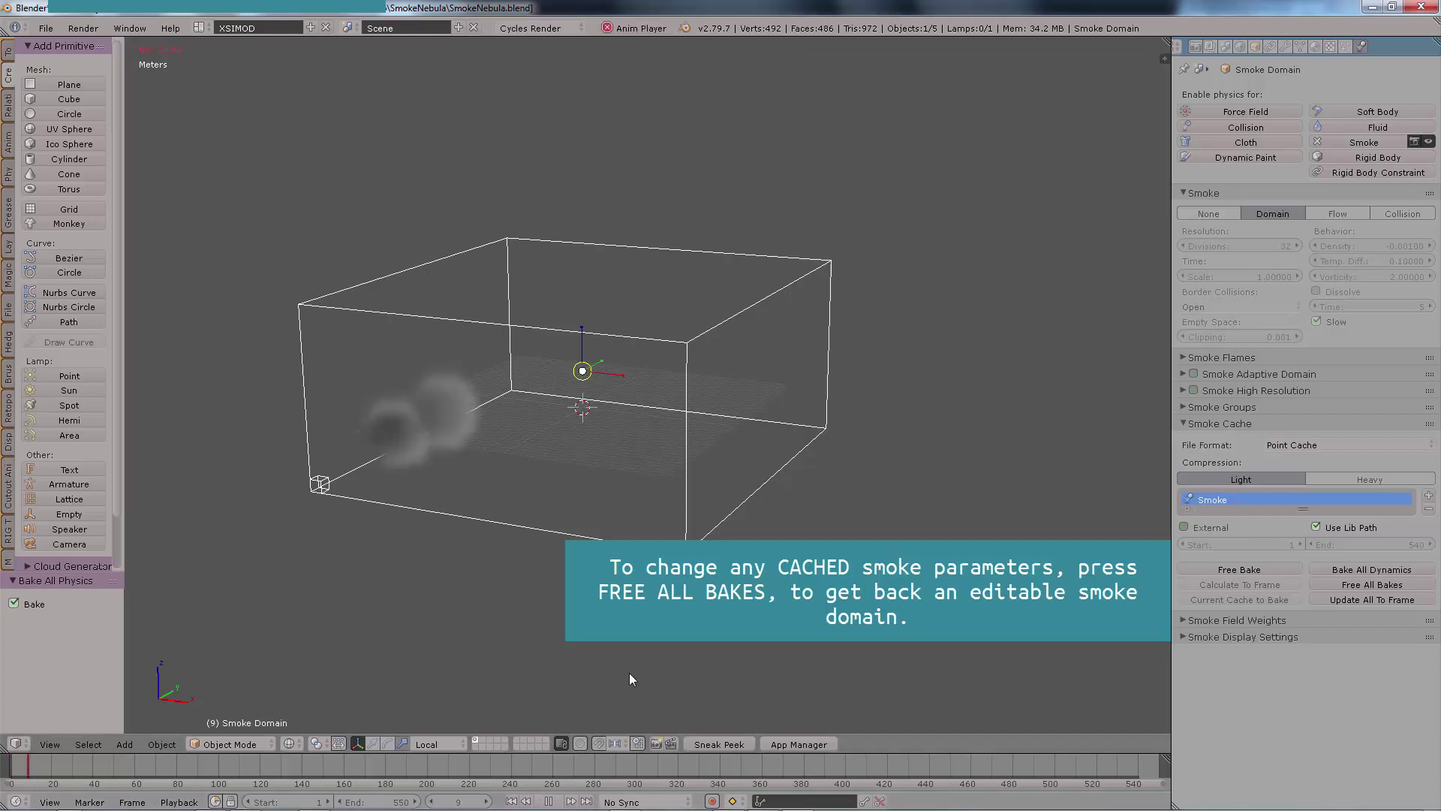
middle_drag(653, 479, 765, 414)
scroll(611, 443, up, 6)
scroll(786, 394, down, 2)
scroll(611, 425, down, 3)
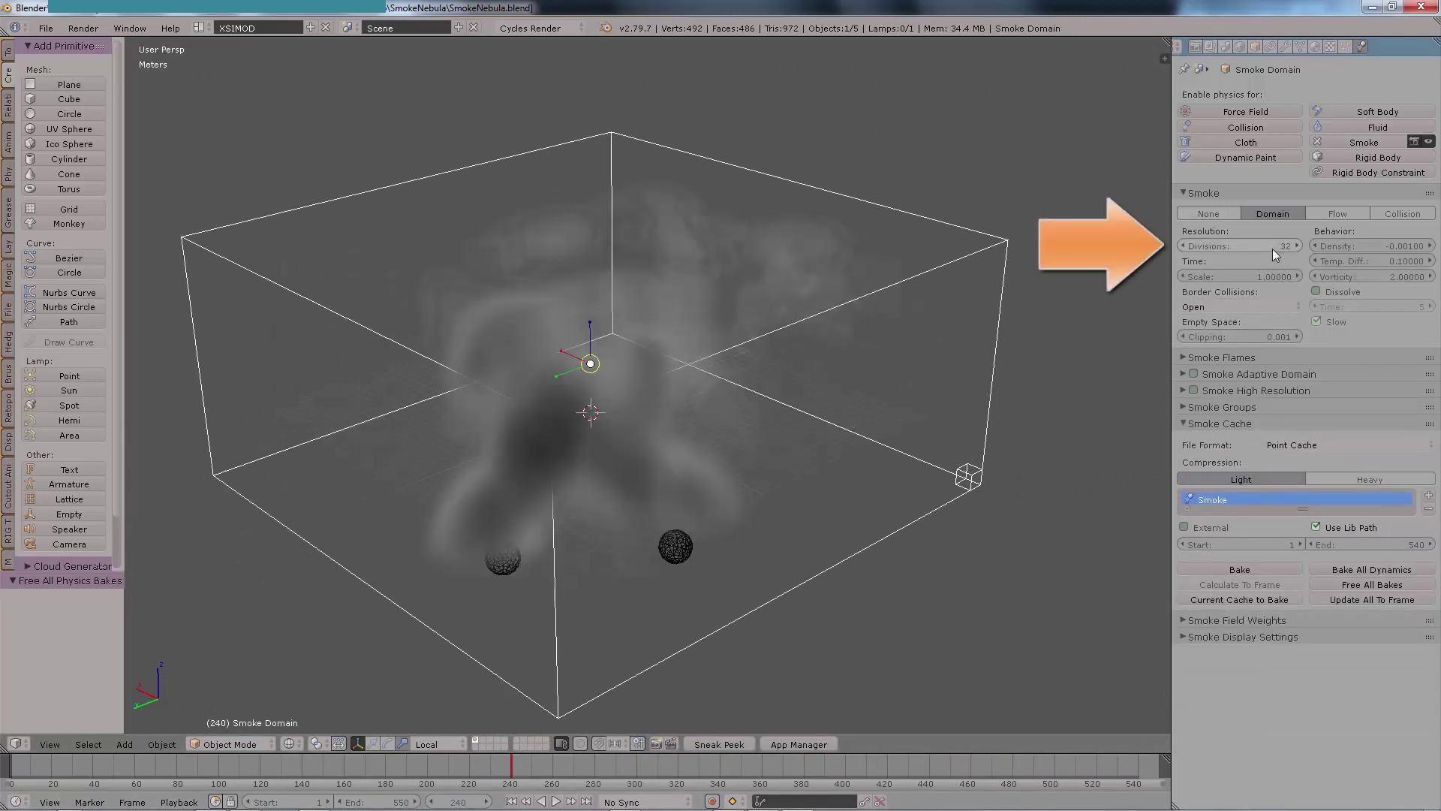
Step: Free the smoke bakes and set the domain's resolution divisions to 52 and its density to -0.01
click(1273, 249)
text(52)
key(Return)
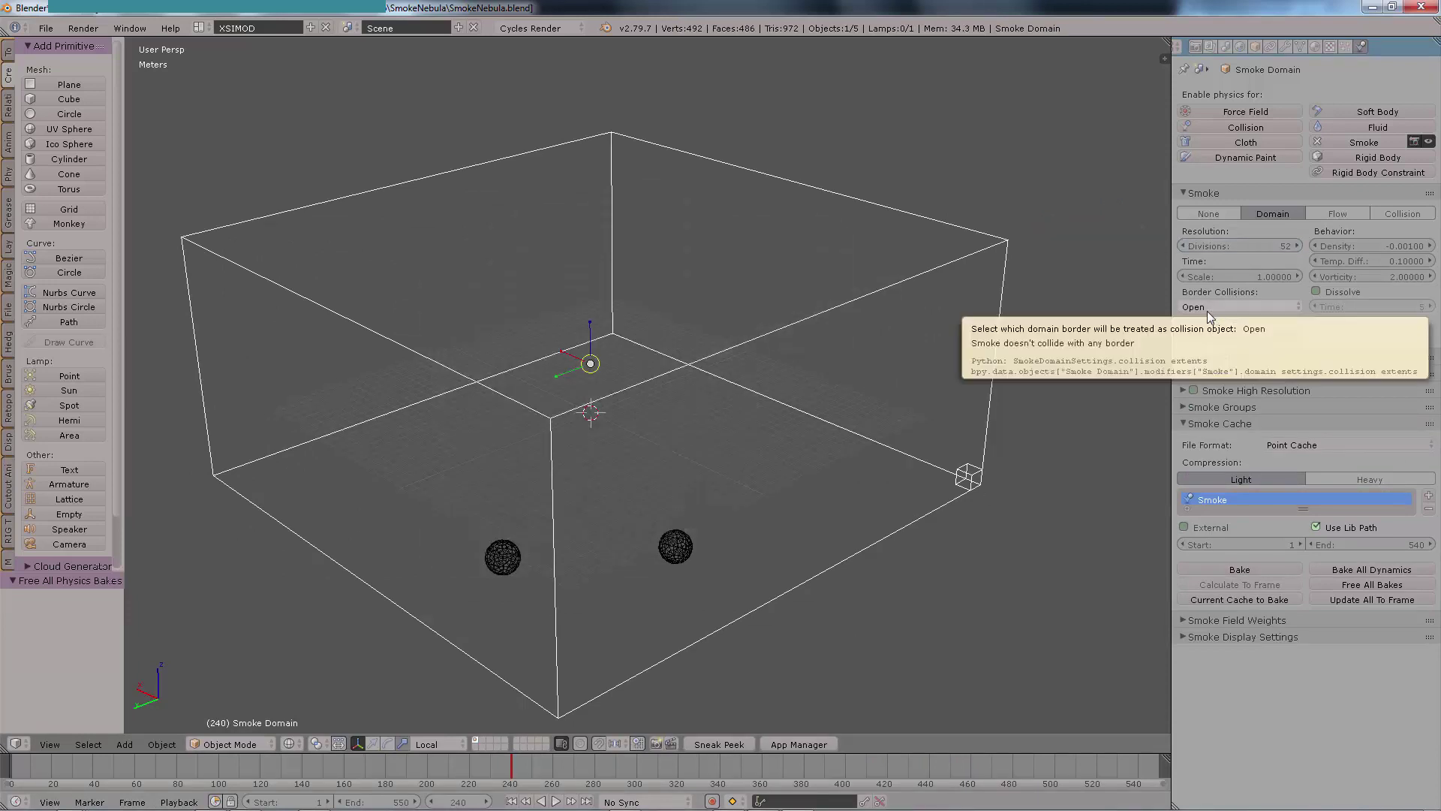
click(1400, 245)
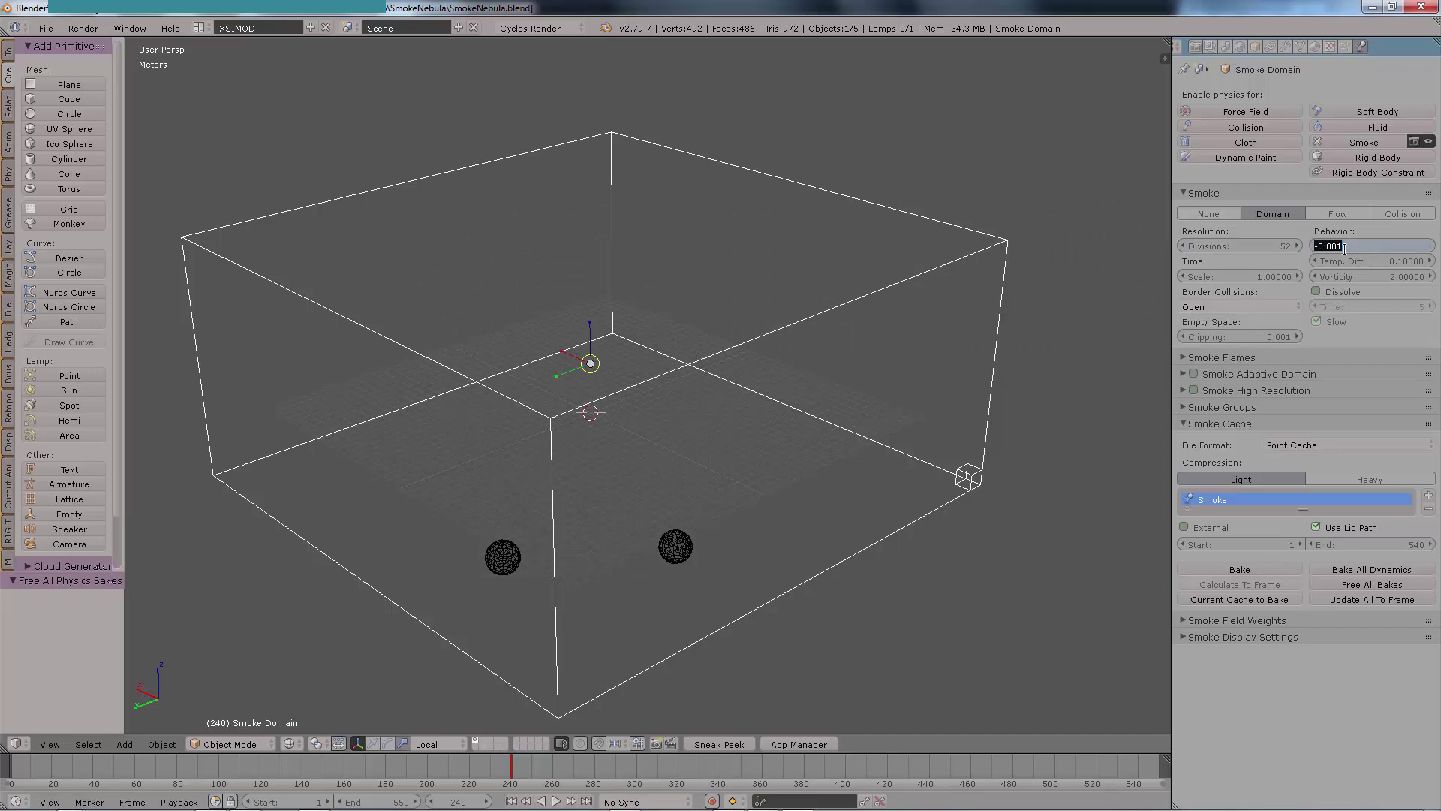
drag(1338, 246, 1356, 248)
text(1)
key(Return)
Step: Enable high resolution for the smoke domain with 2 divisions and a noise strength of 2.4
click(1286, 407)
click(1286, 407)
click(1290, 390)
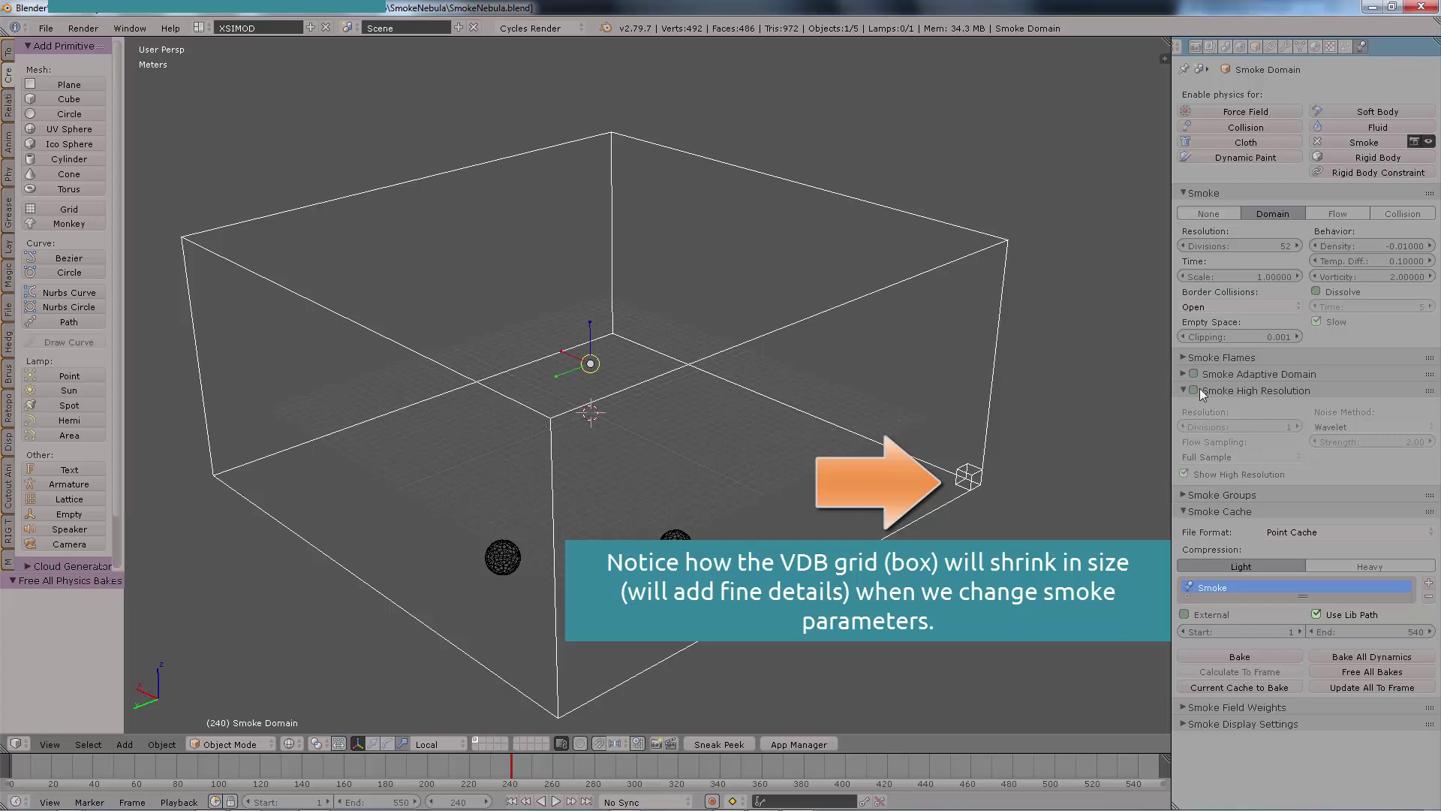
click(1196, 390)
click(1298, 426)
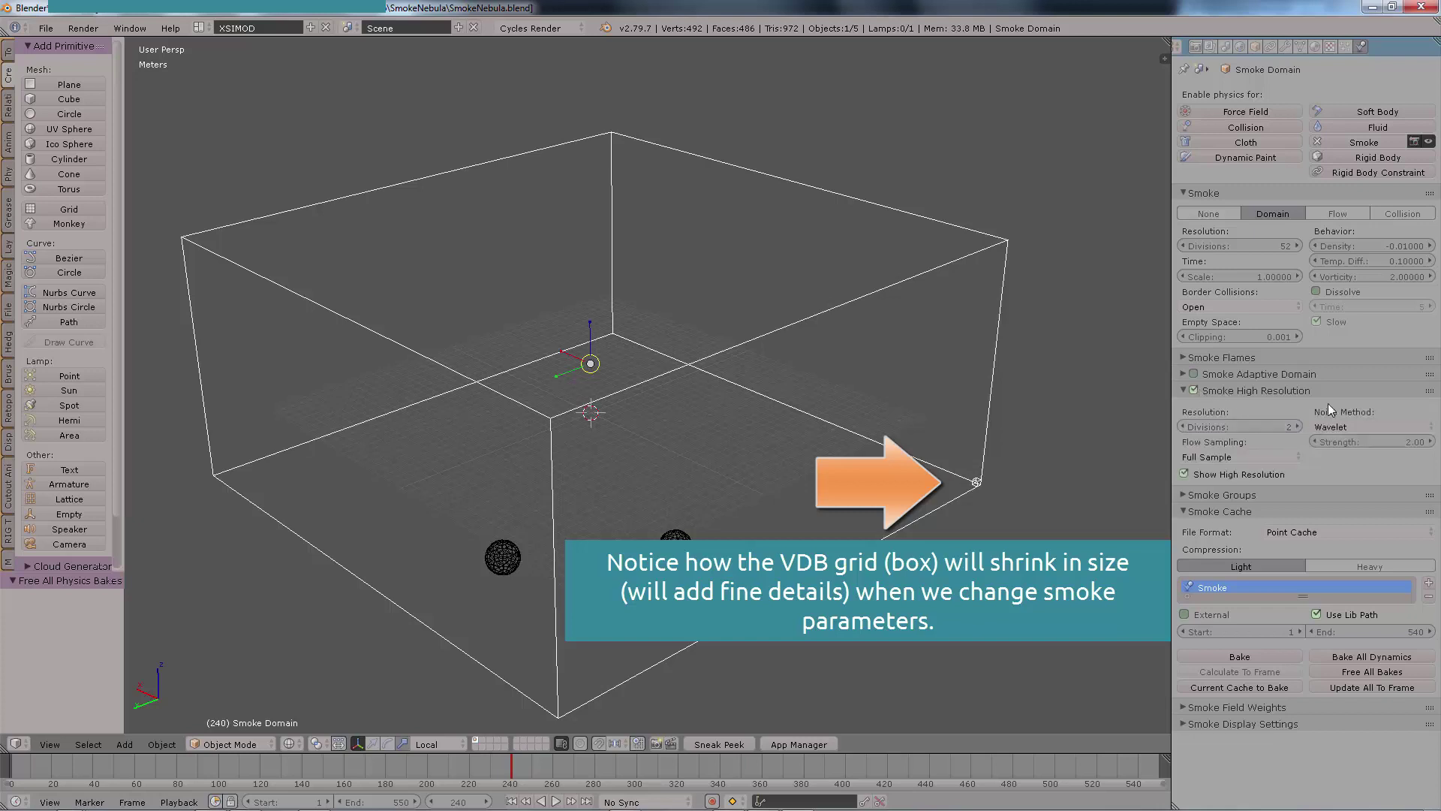
click(1393, 442)
text(2.4)
key(Return)
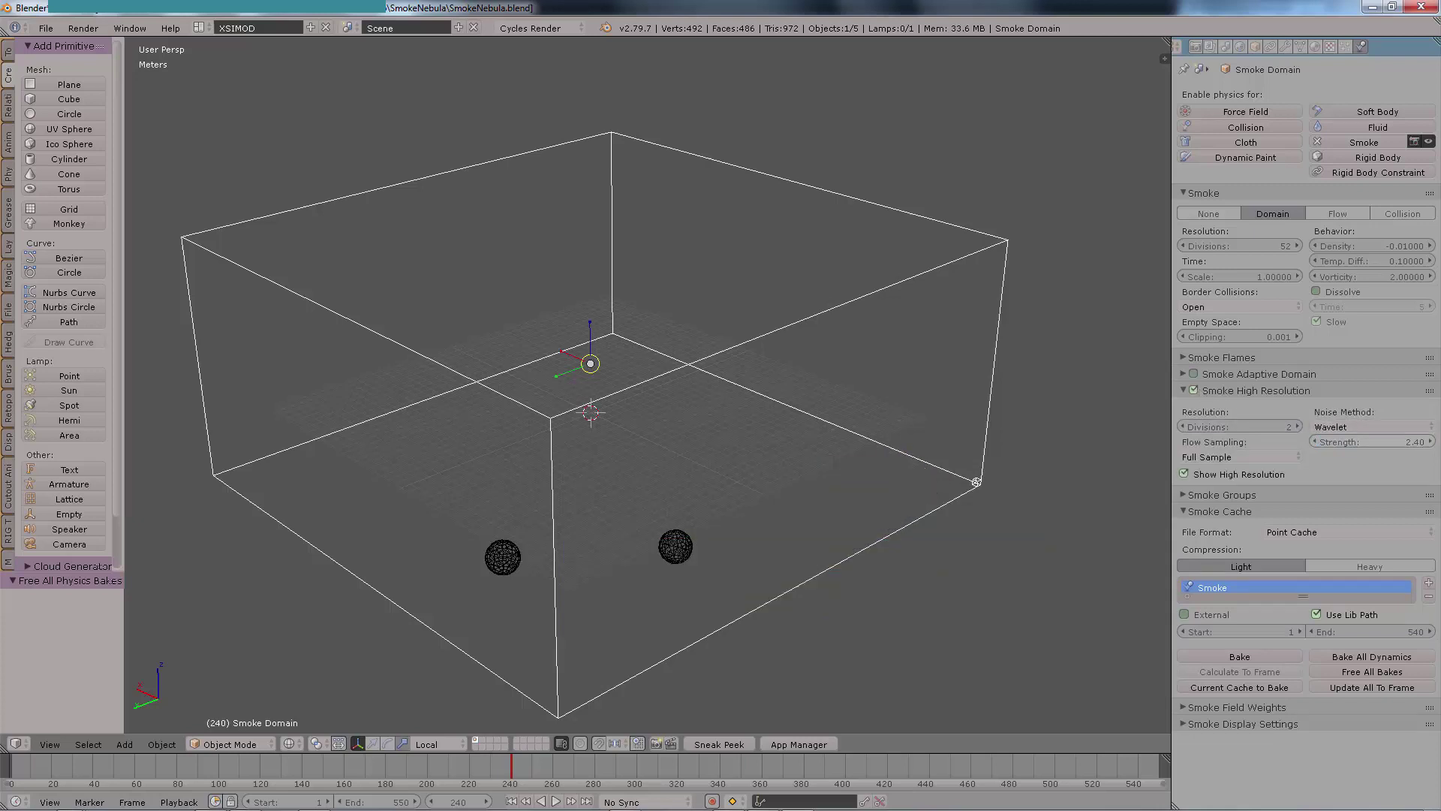
Step: Rewind to frame 1, set the smoke cache's file format to OpenVDB, and make it external without the library path
click(511, 801)
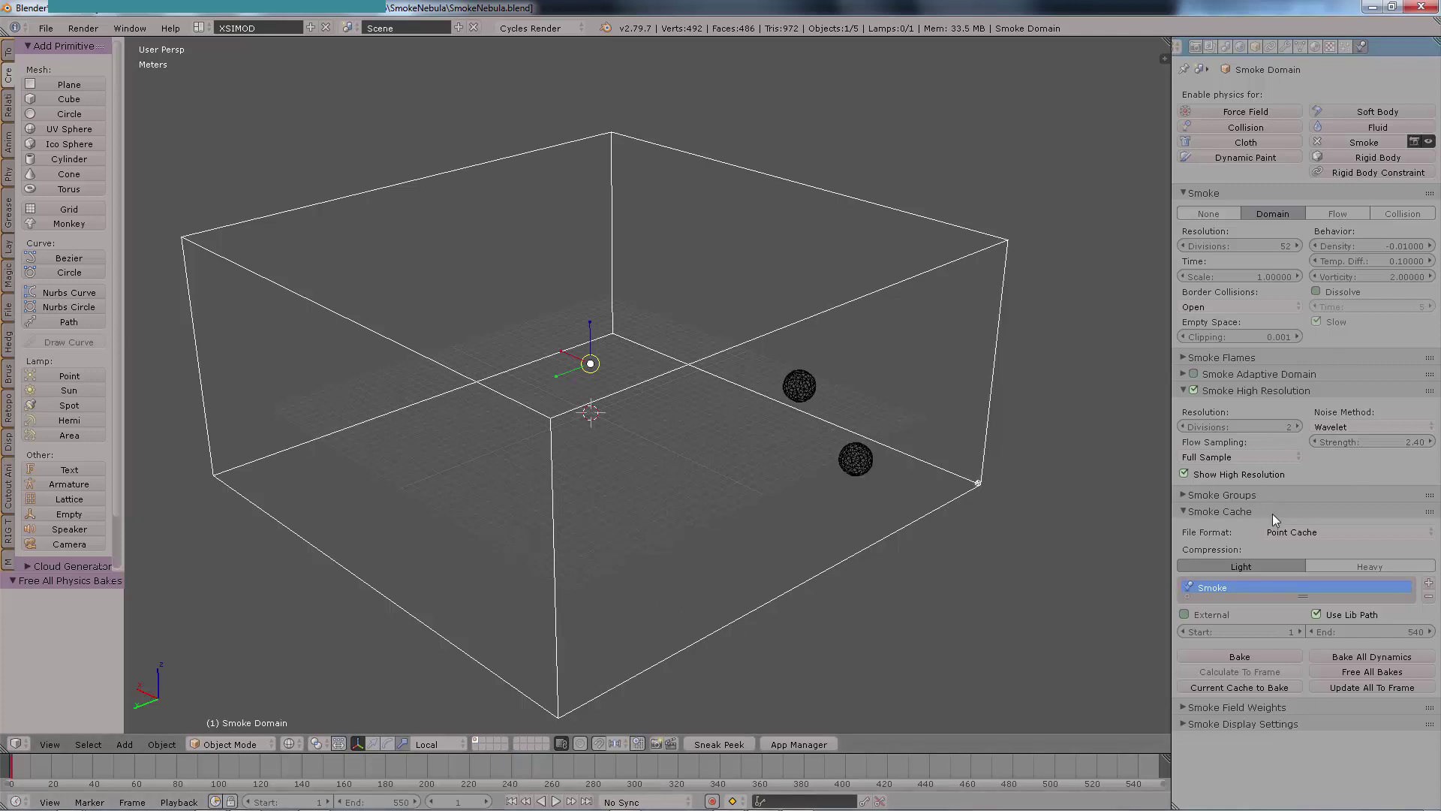
click(1285, 531)
click(1303, 498)
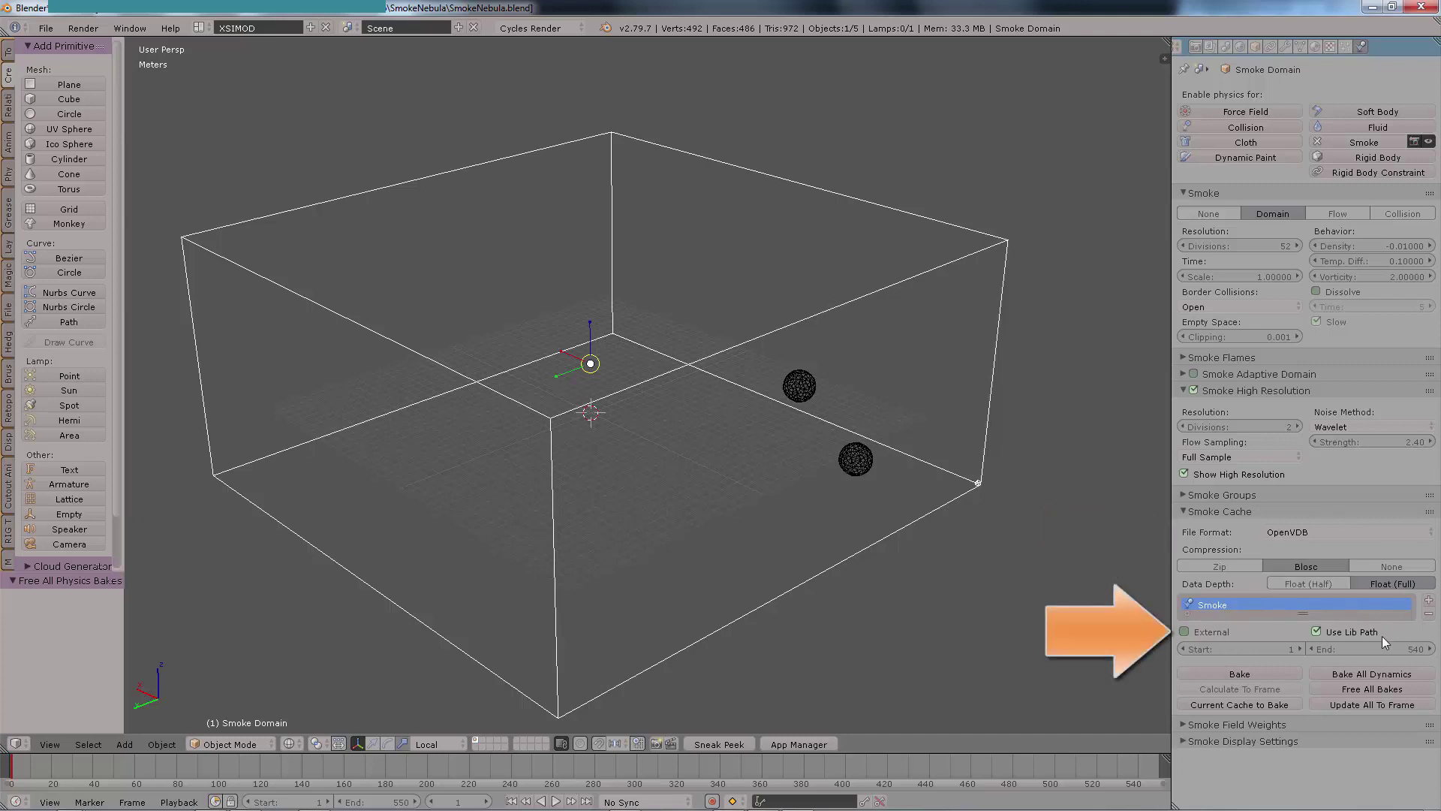
click(1239, 631)
click(1318, 631)
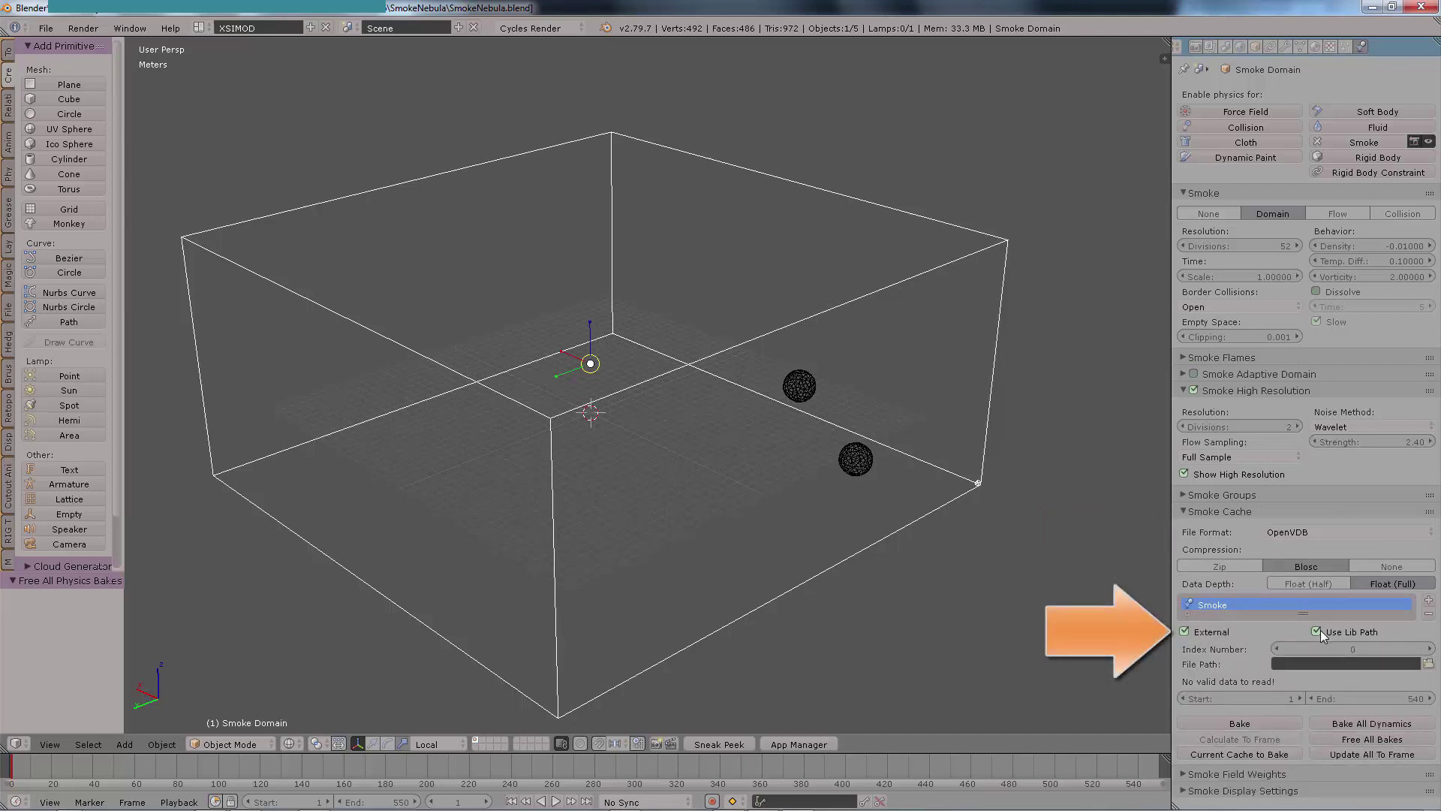
Step: Create a folder named SmokeSimulation_v01 inside SmokeNebula and use it as the external cache's file path
click(1428, 663)
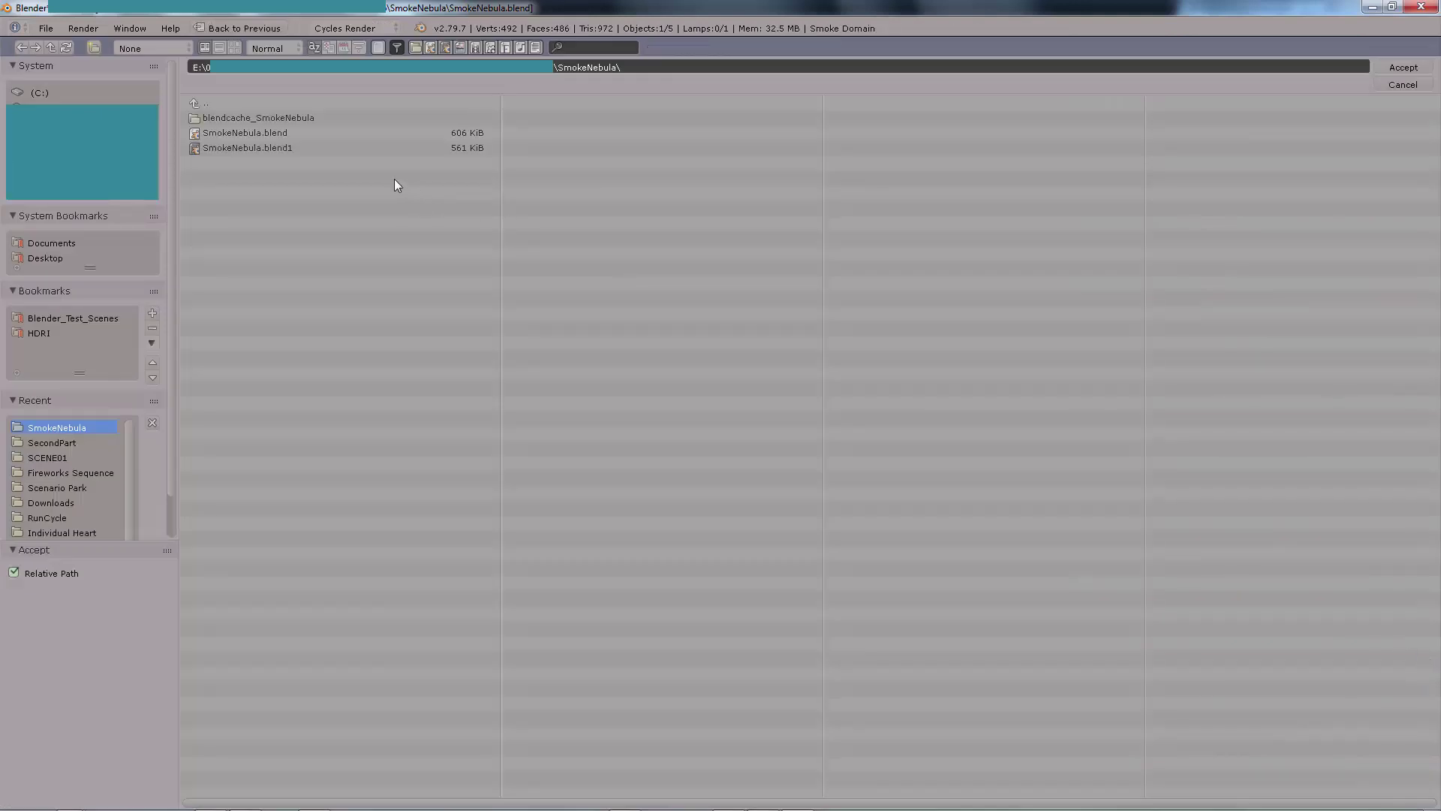
text(i)
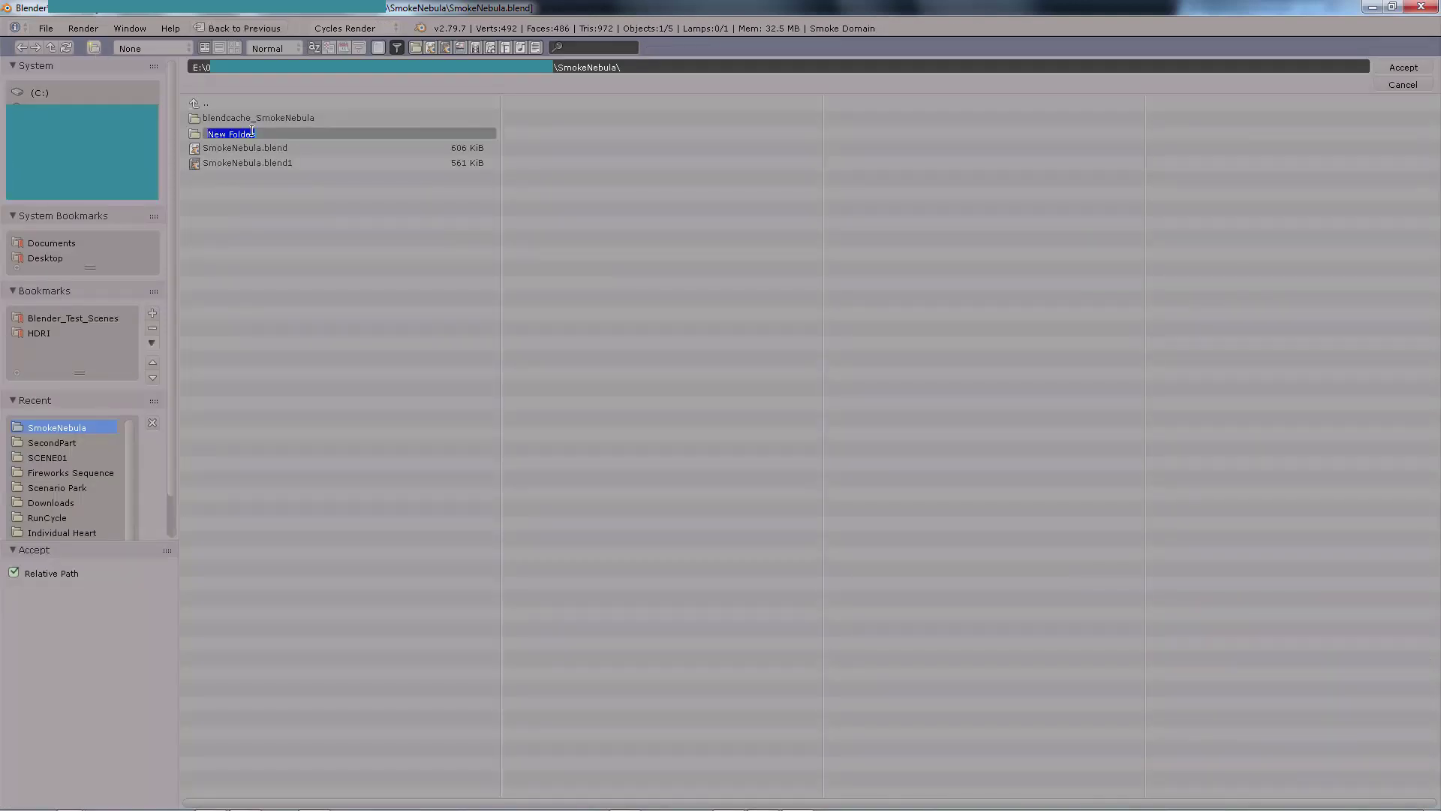
text(Smk)
key(Return)
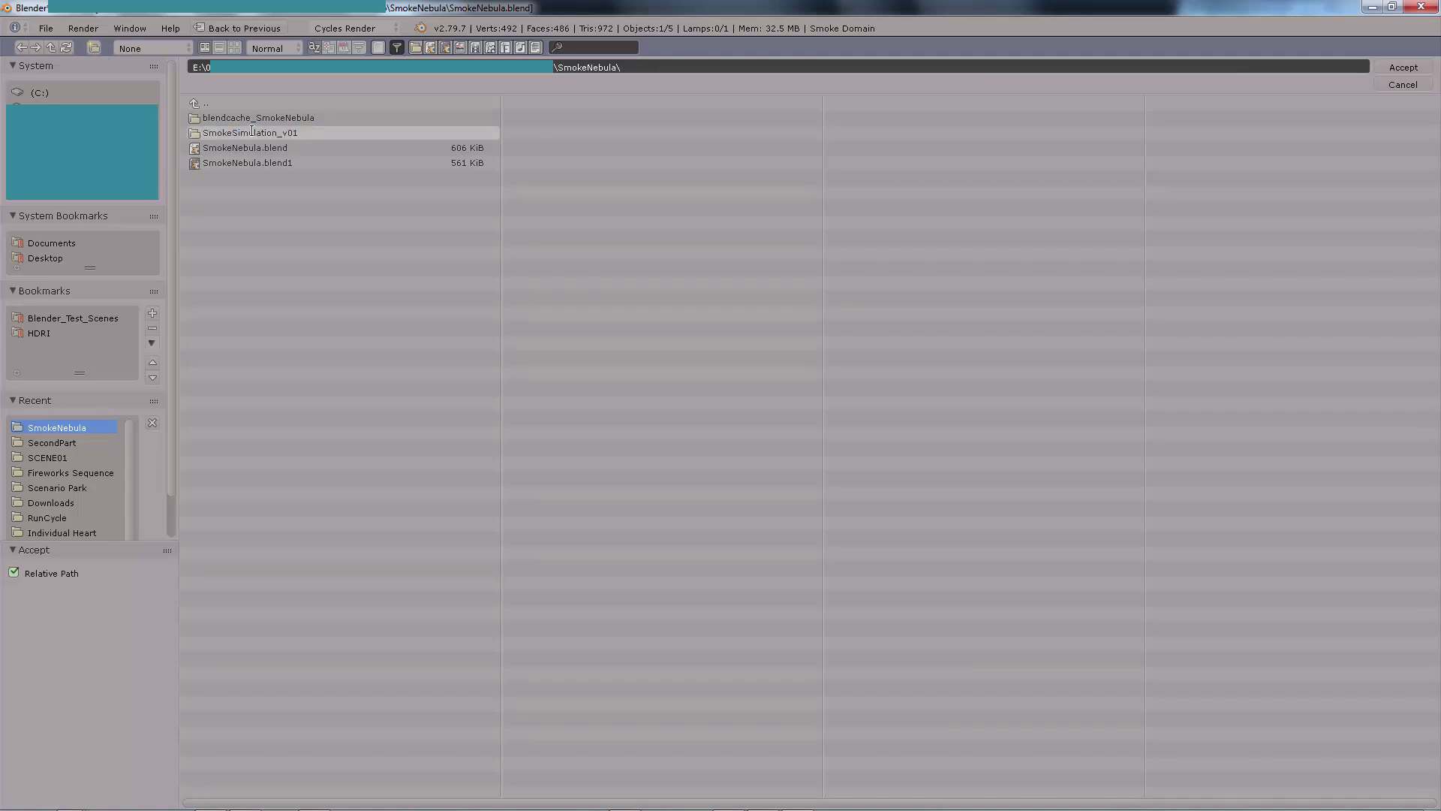
click(254, 134)
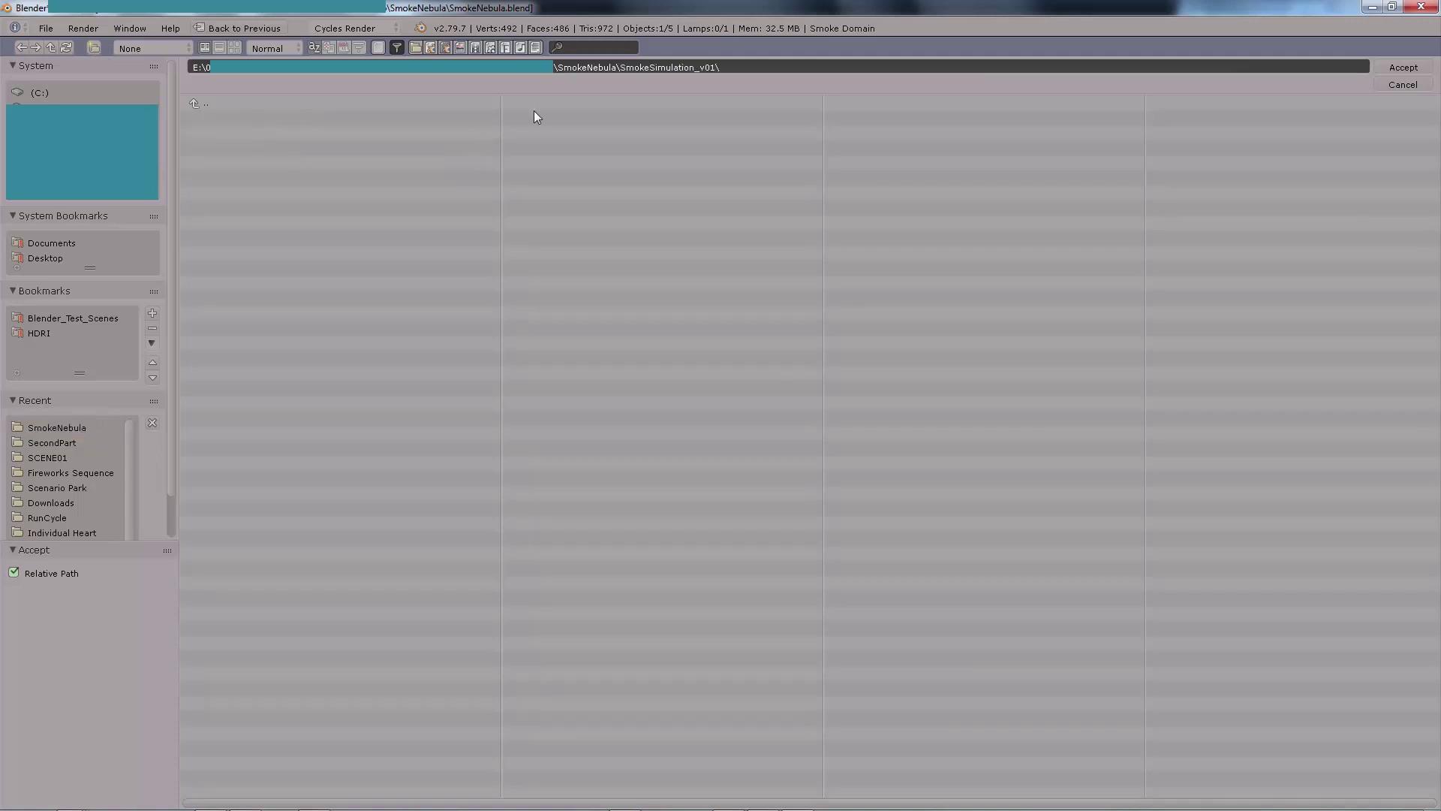
click(1402, 67)
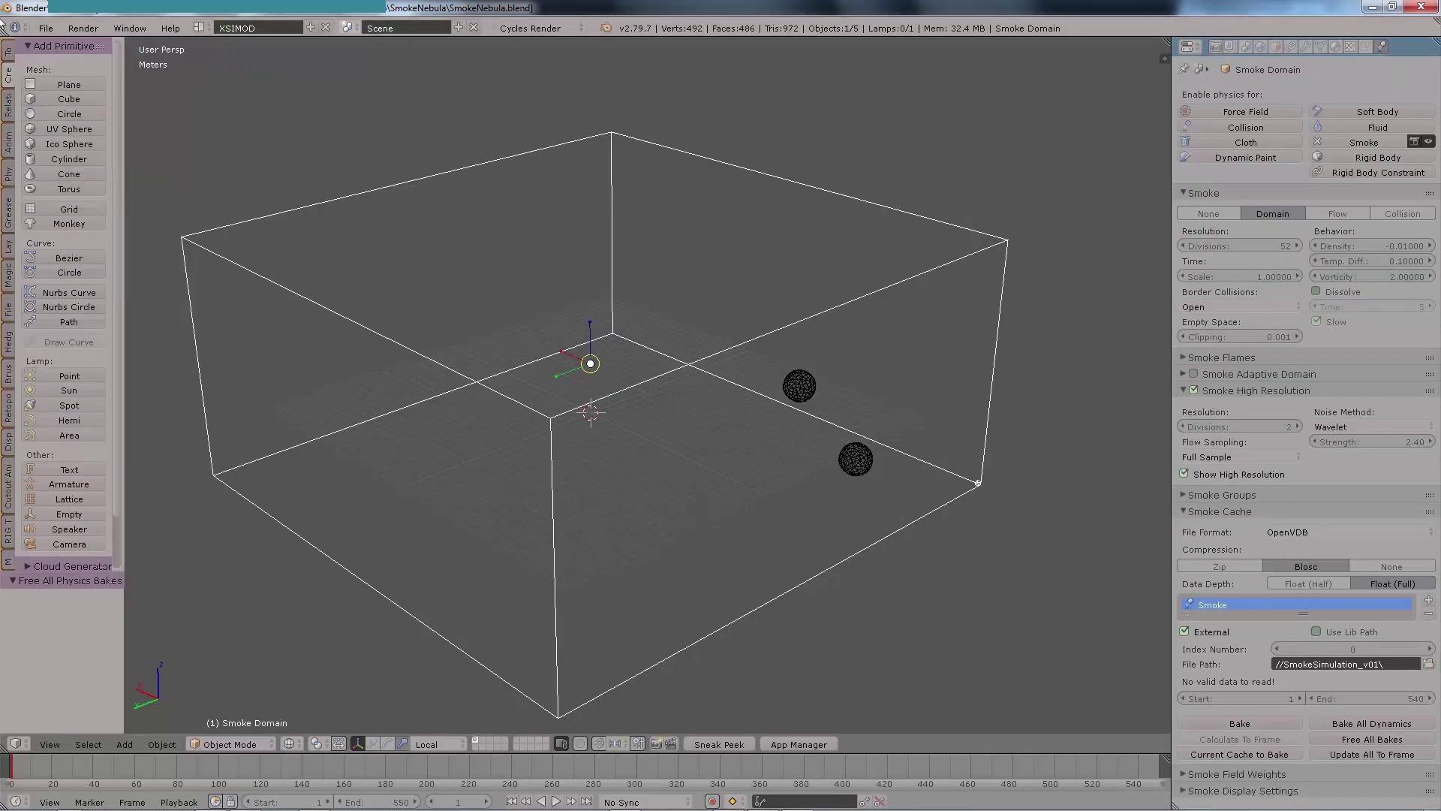
Step: Save the Blender file and bake all dynamics to the external OpenVDB cache
click(46, 28)
click(71, 145)
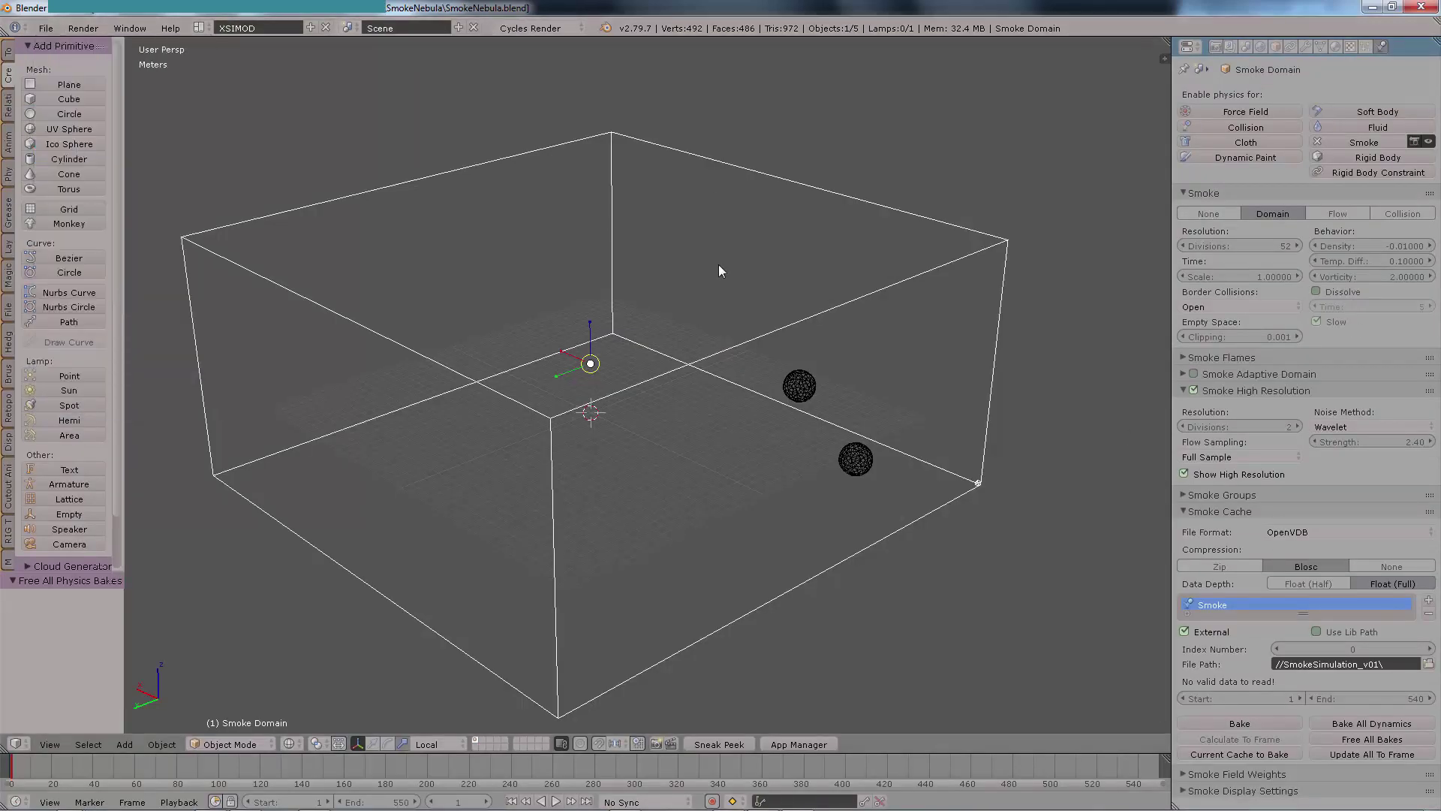
right_click(856, 458)
right_click(920, 270)
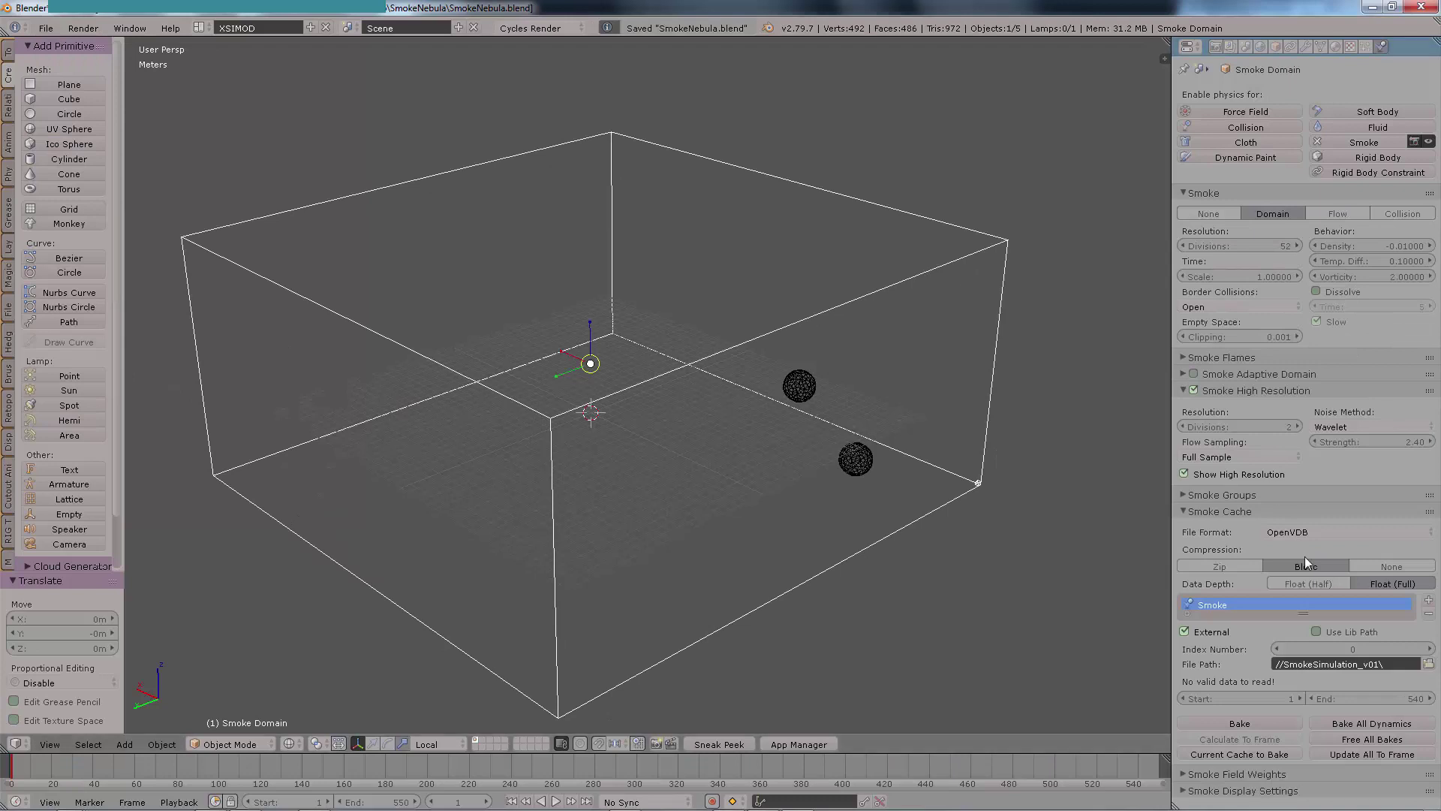
click(1366, 723)
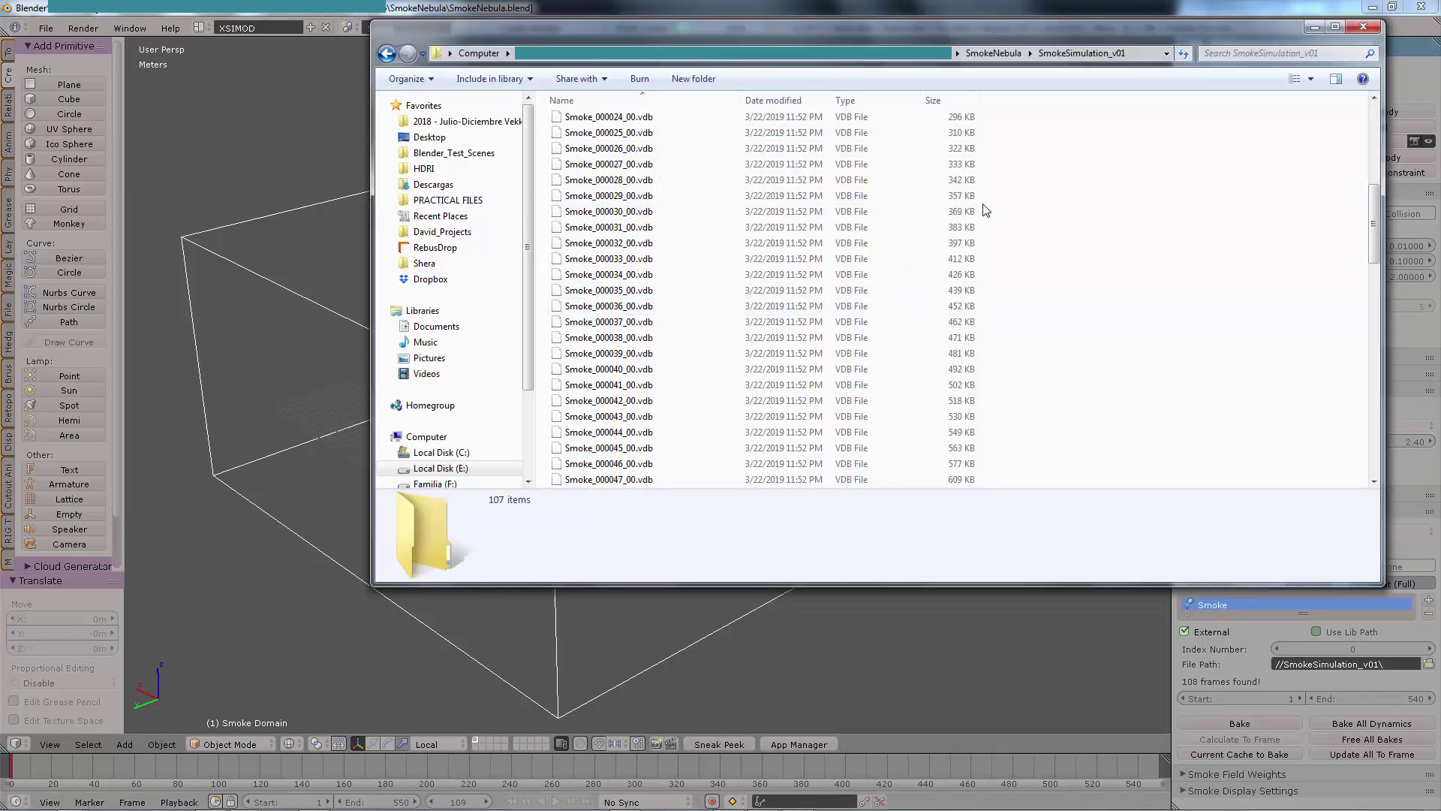
Step: Scrub and play through the timeline to review the high-resolution smoke bake
click(751, 290)
scroll(614, 363, down, 20)
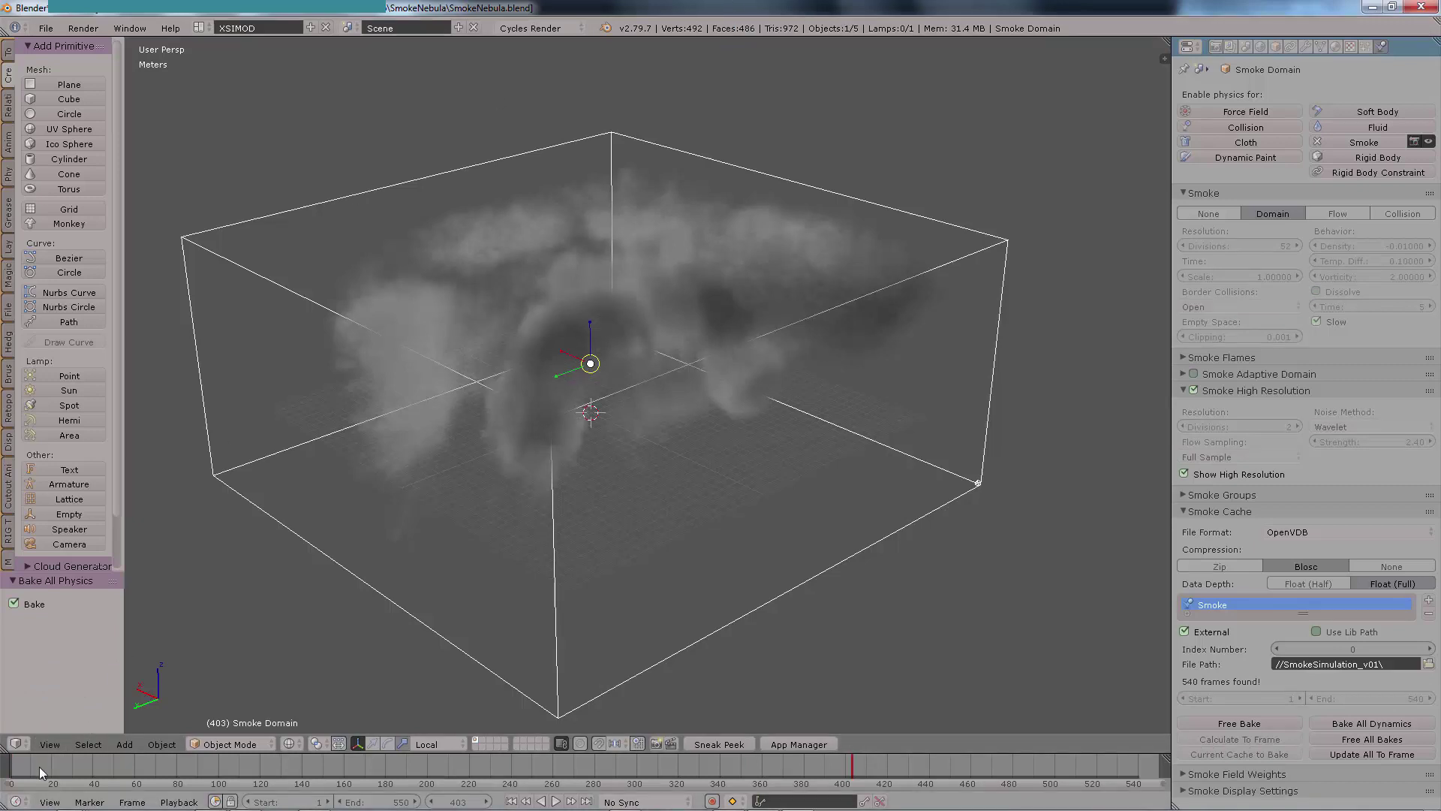
drag(39, 767, 167, 779)
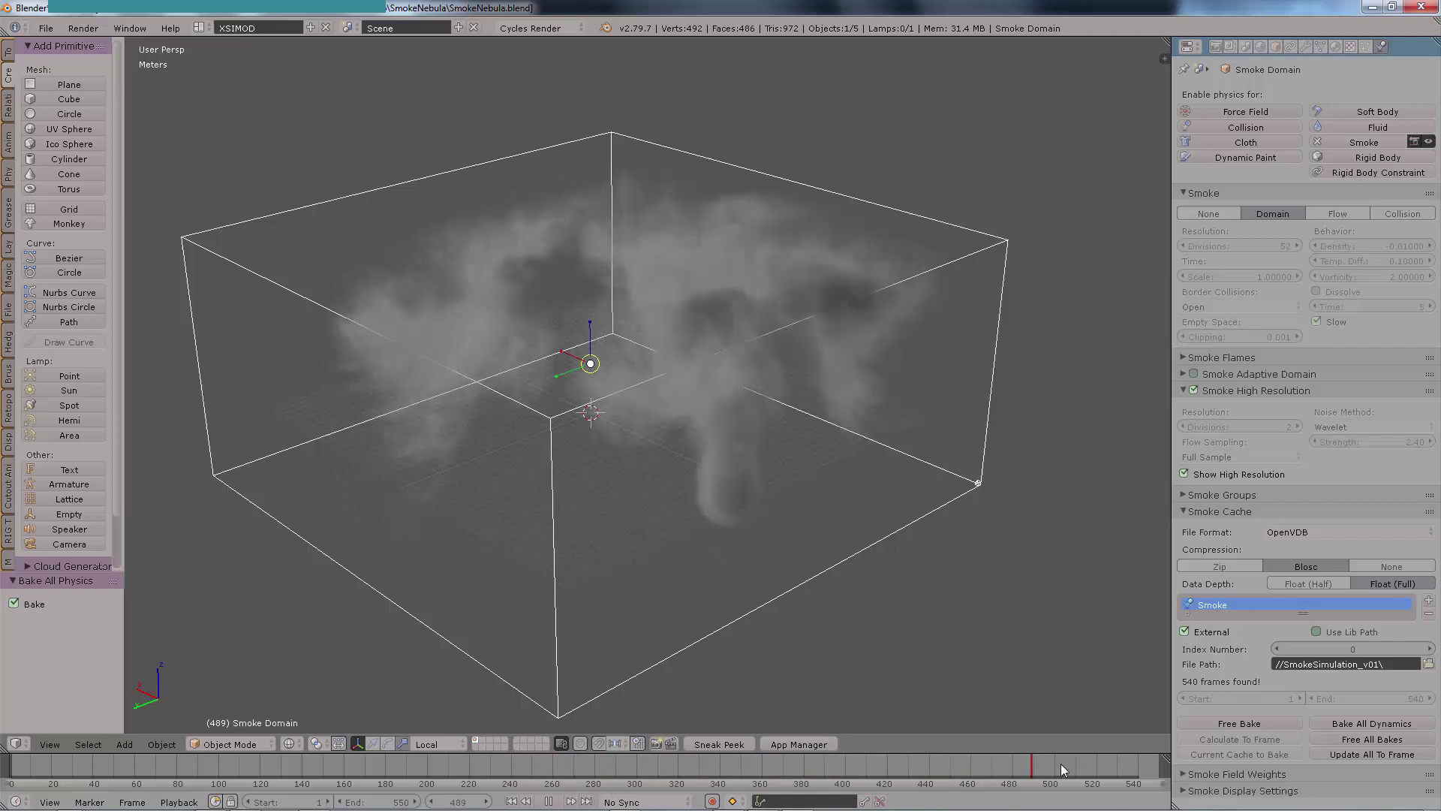
Step: Switch to Windows Explorer and copy the path of the SmokeSimulation_v01 folder containing the VDB files
key(alt+Tab)
click(1149, 54)
right_click(1145, 54)
click(1178, 102)
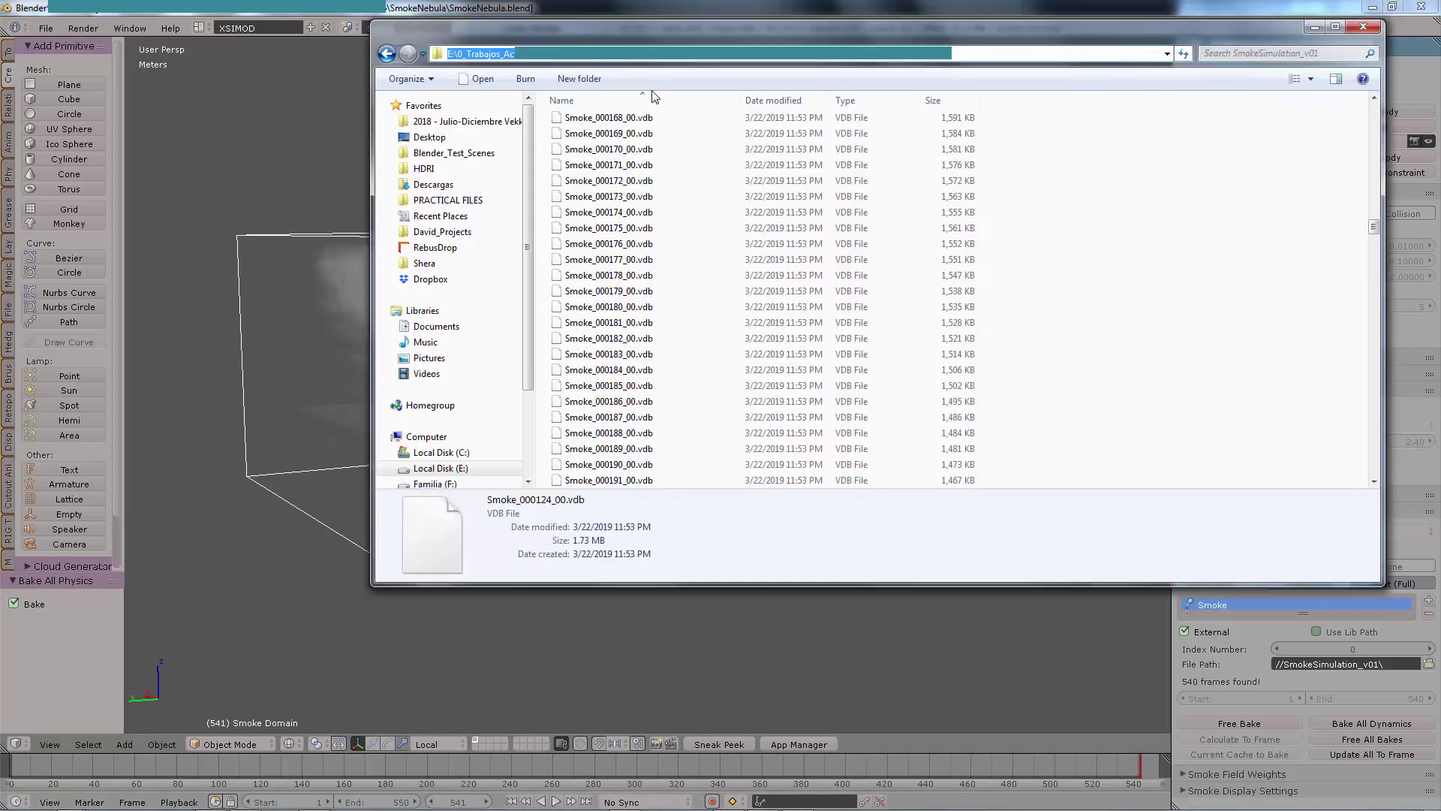
Step: Find and launch Advanced Renamer, and dismiss its registration reminder
click(19, 798)
text(rename)
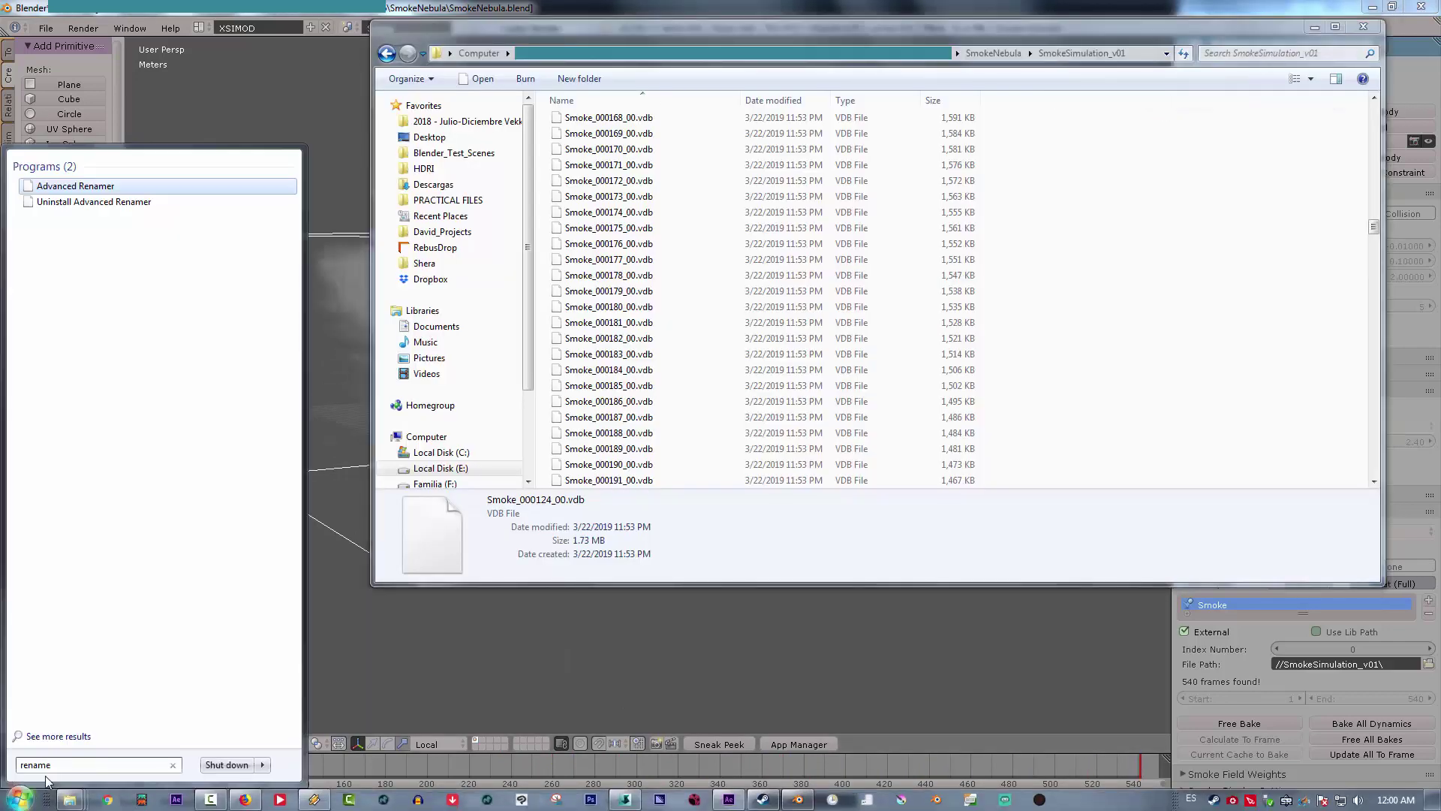
key(Return)
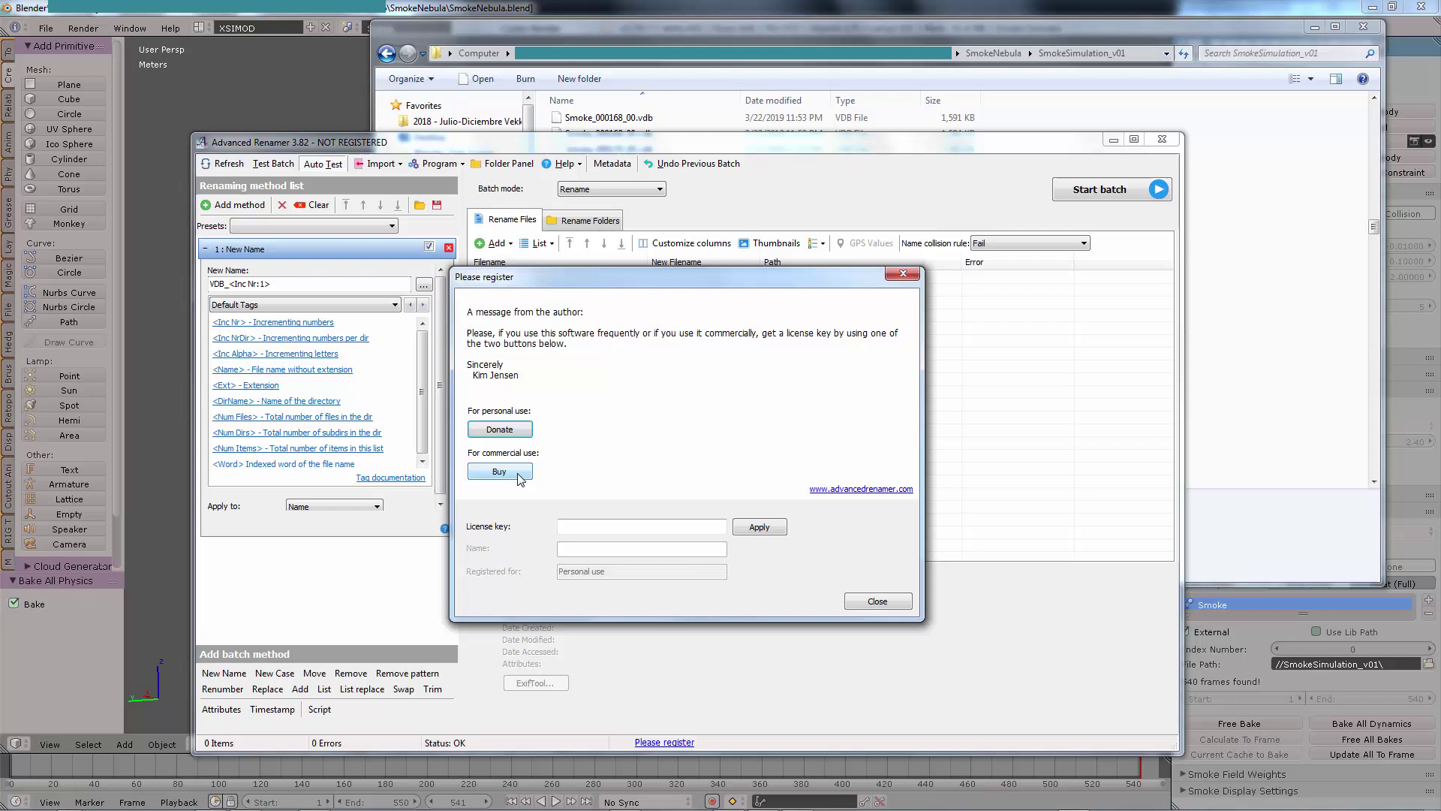
click(876, 603)
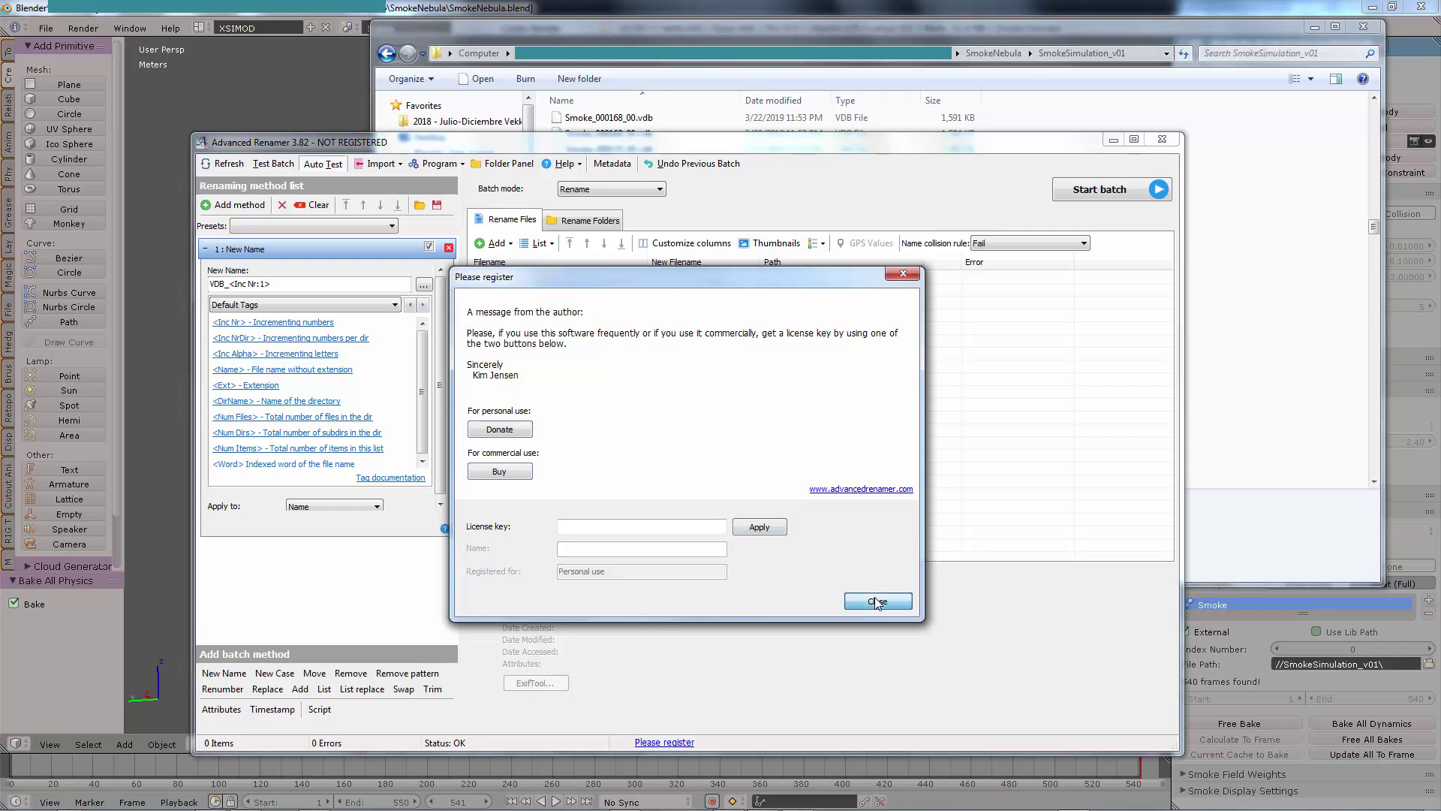
click(877, 602)
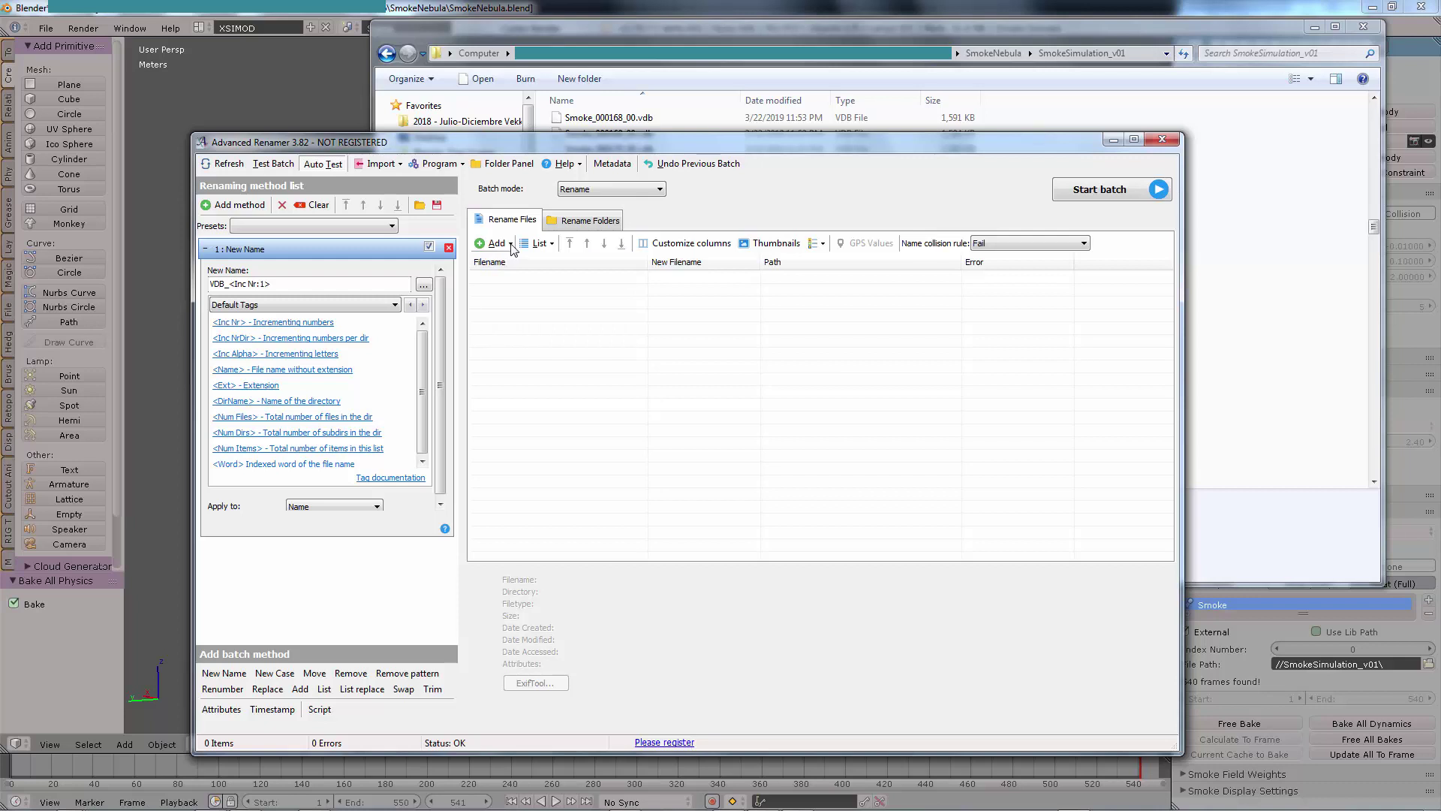
Step: Add the SmokeSimulation_v01 directory inside SmokeNebula to the list of files to rename
click(514, 243)
click(518, 283)
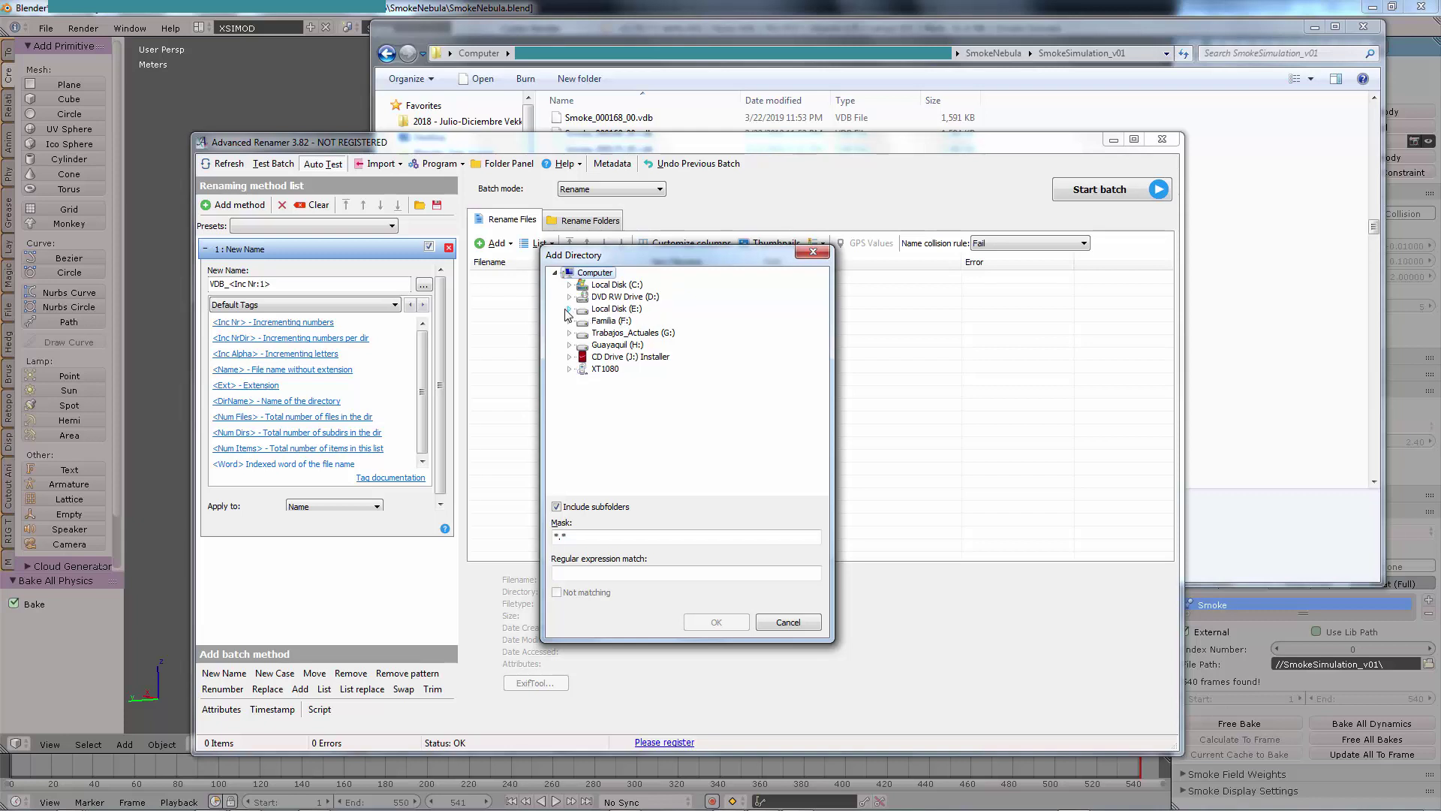
click(628, 385)
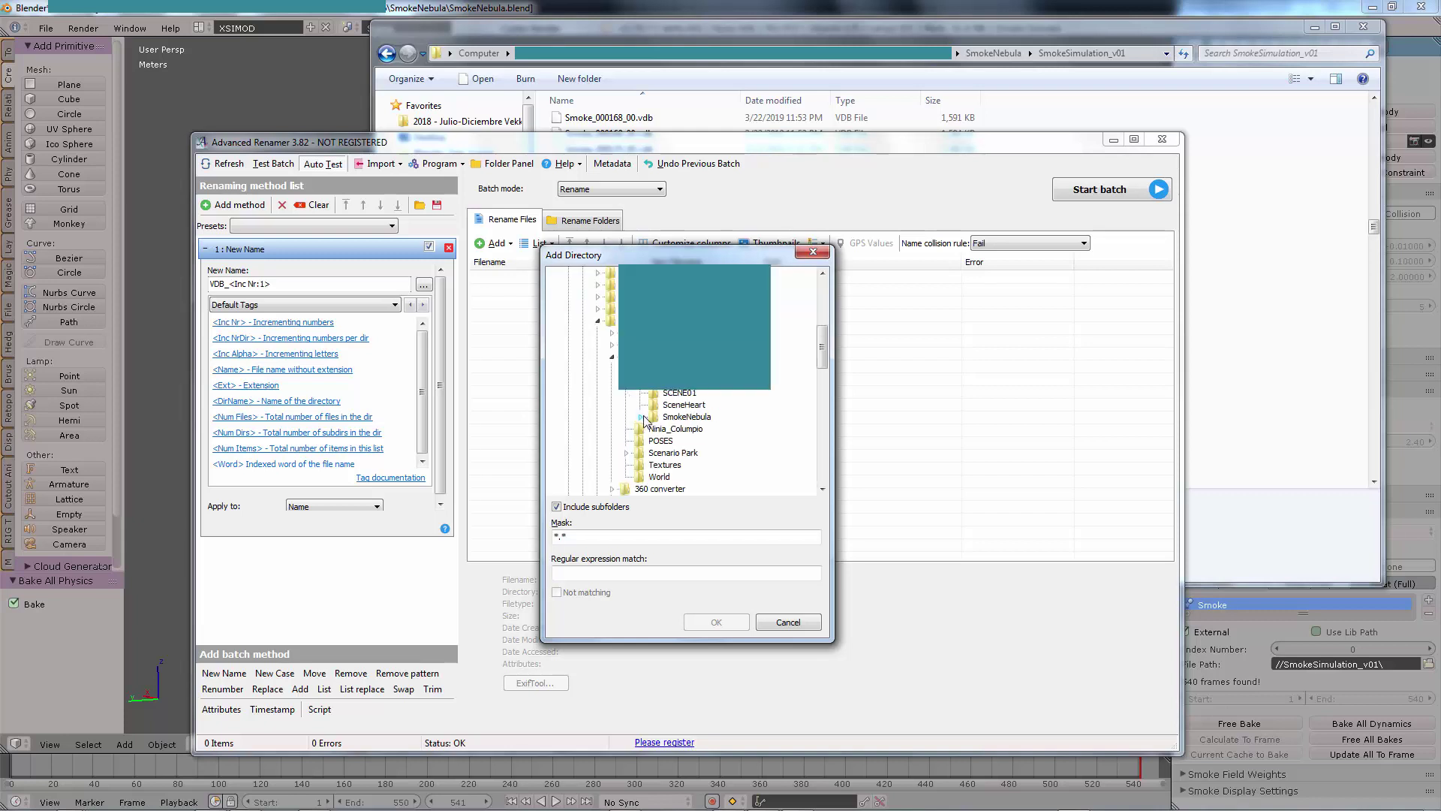
click(642, 417)
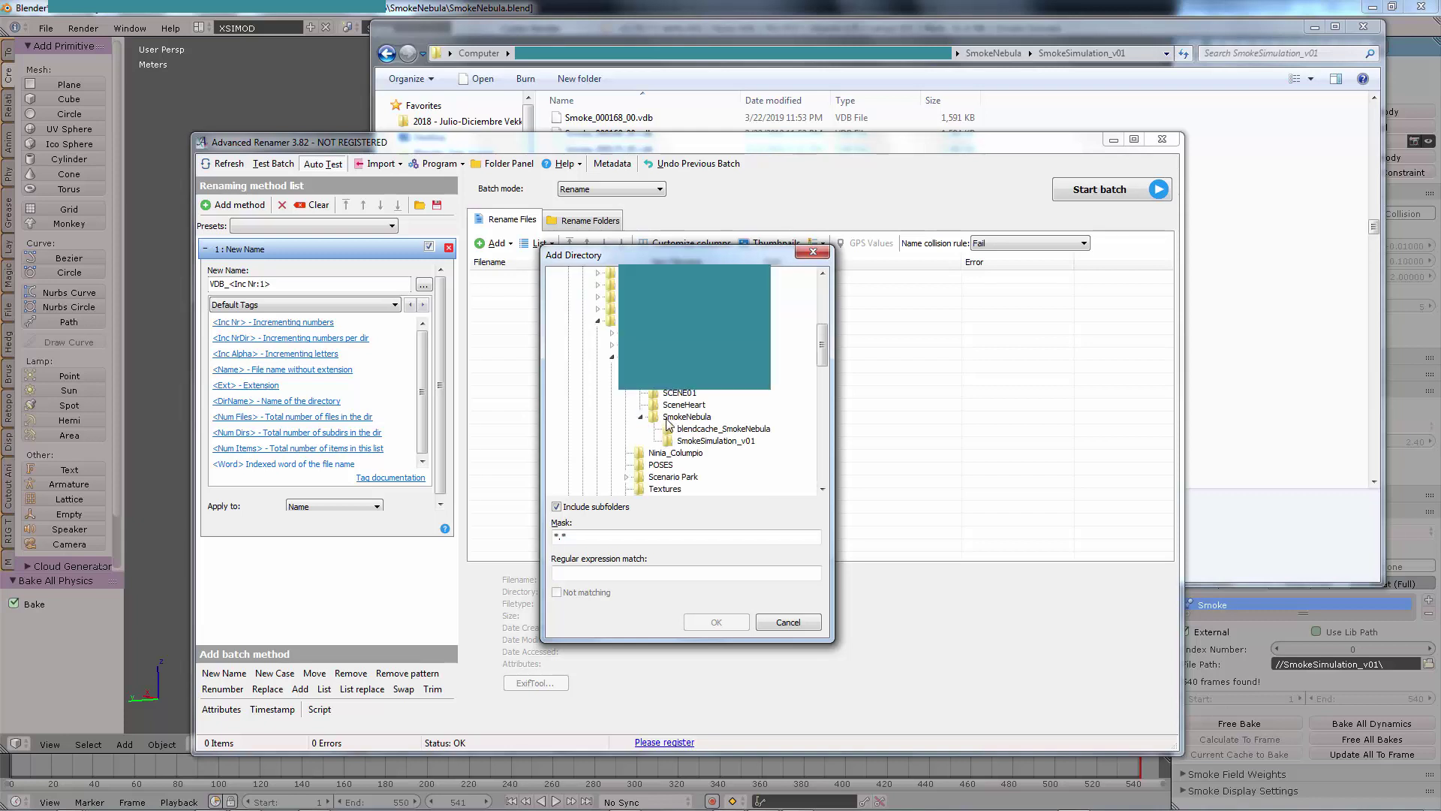
click(715, 440)
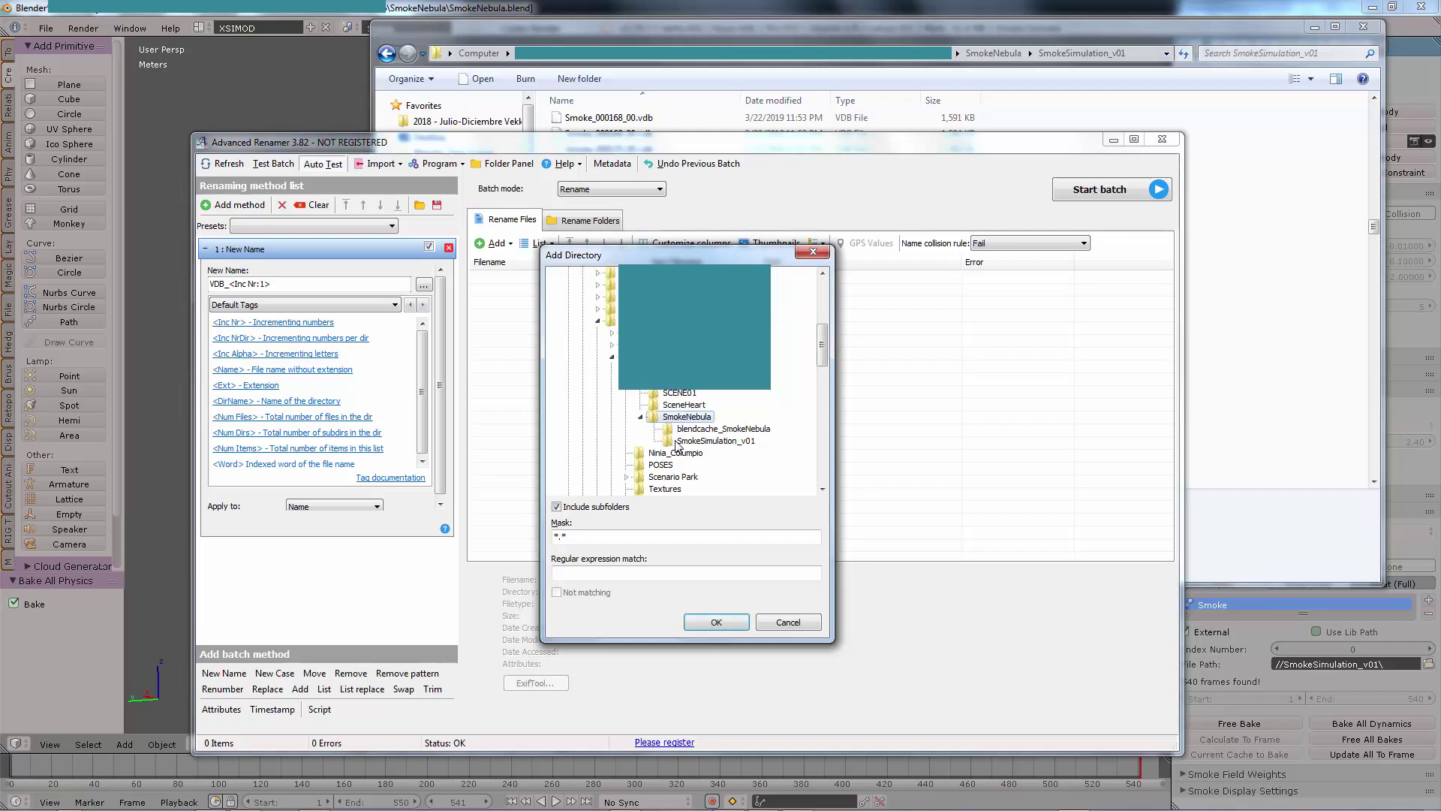
click(722, 624)
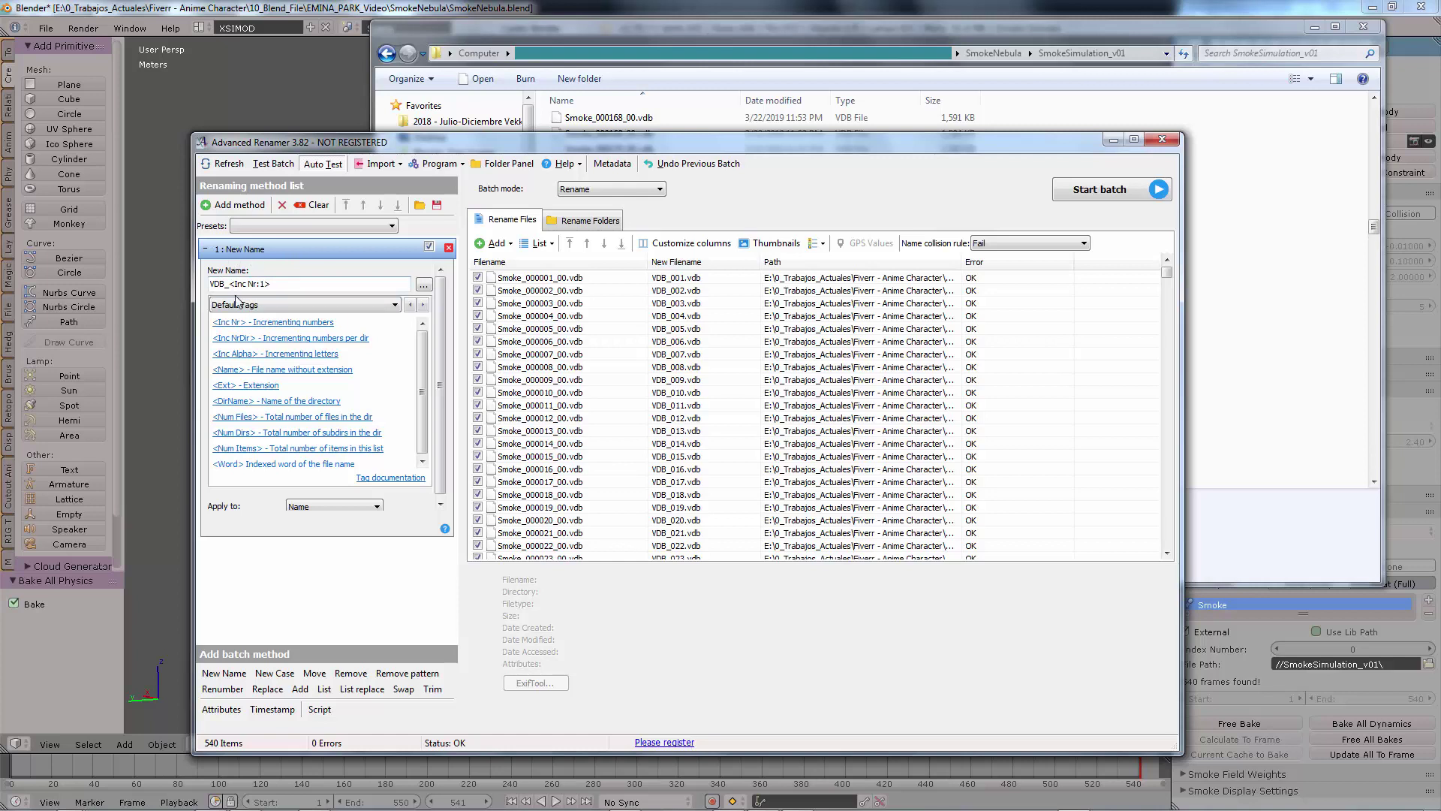
Step: Batch rename the listed VDB files with the VDB_<Inc Nr:1> pattern applied to the name only
click(205, 249)
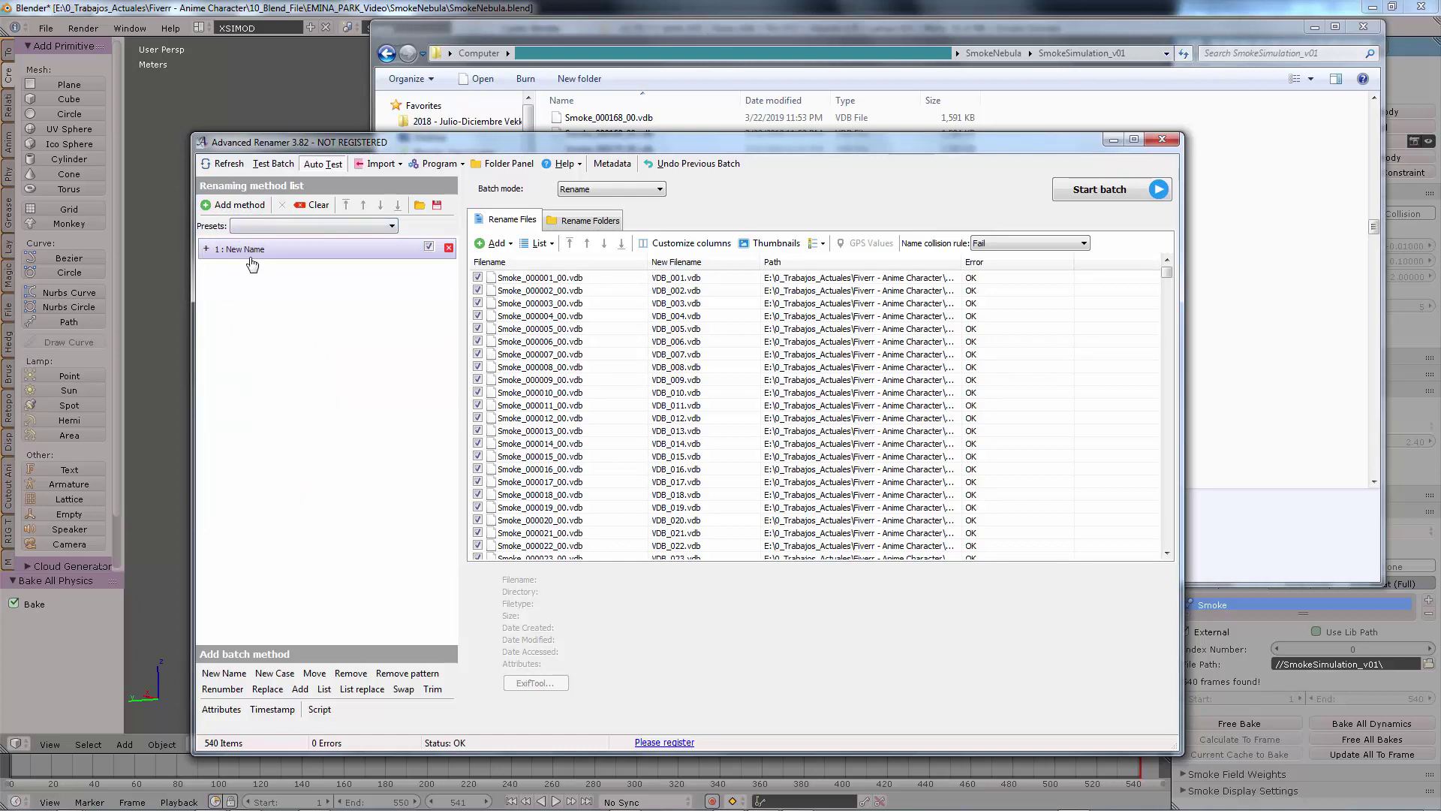
click(212, 252)
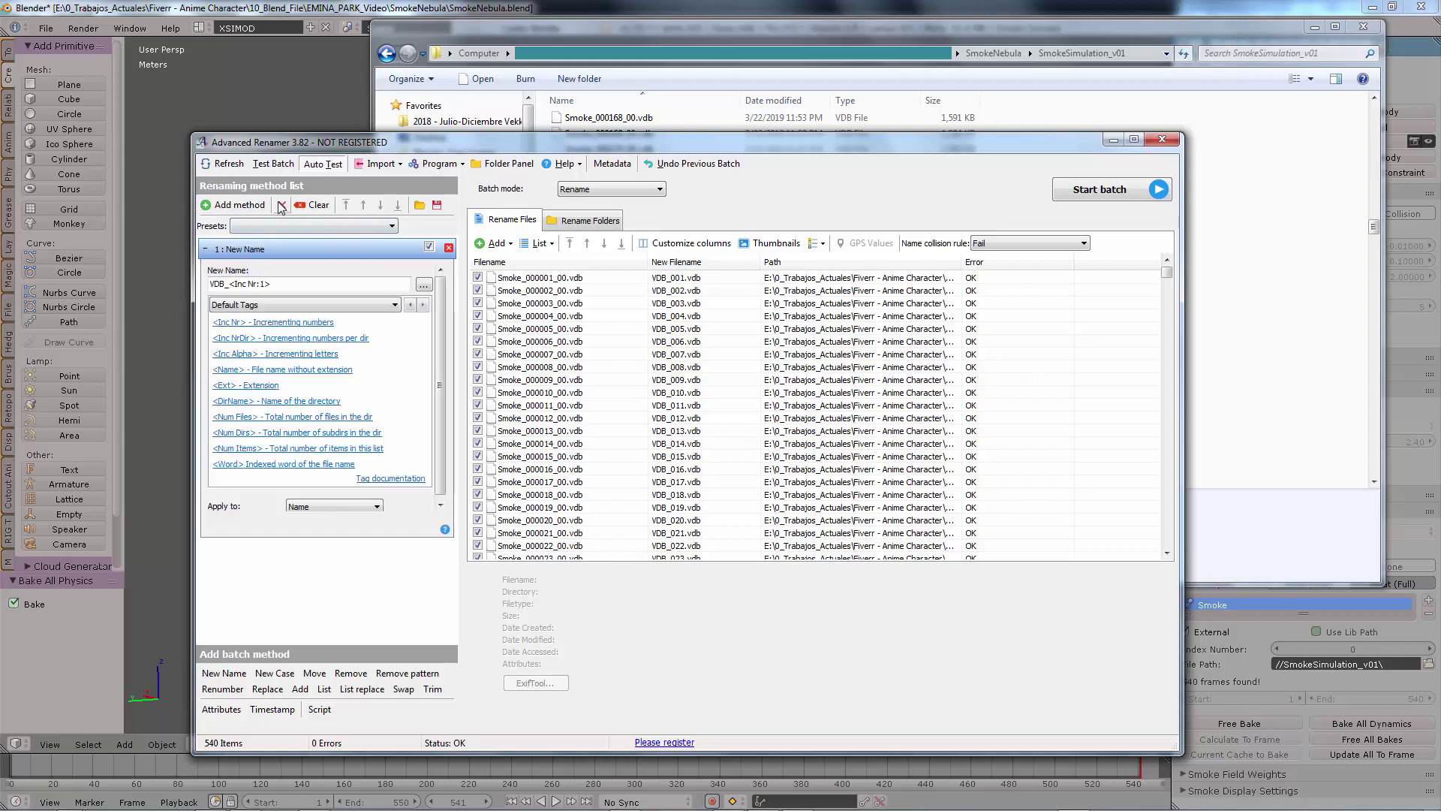
click(354, 507)
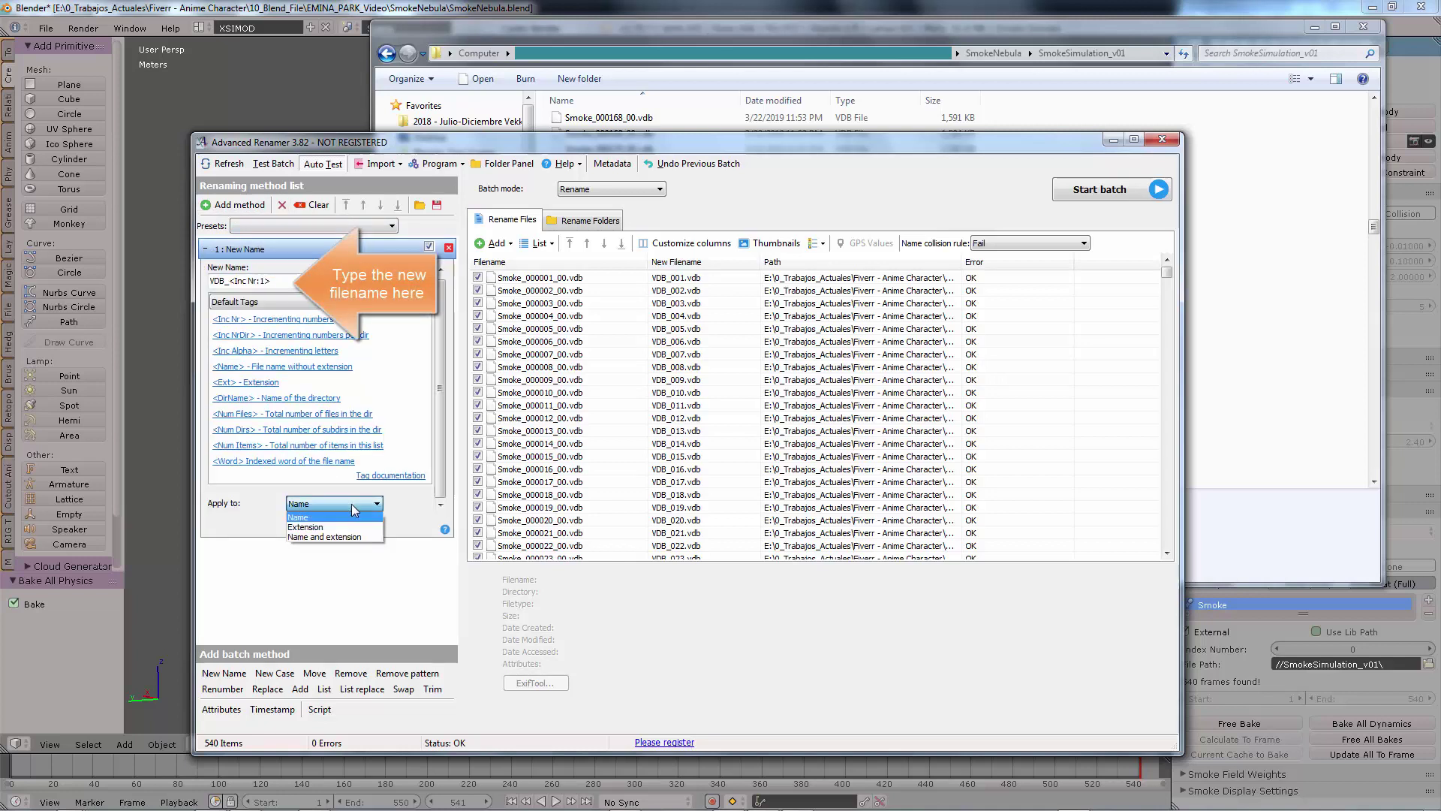
click(354, 509)
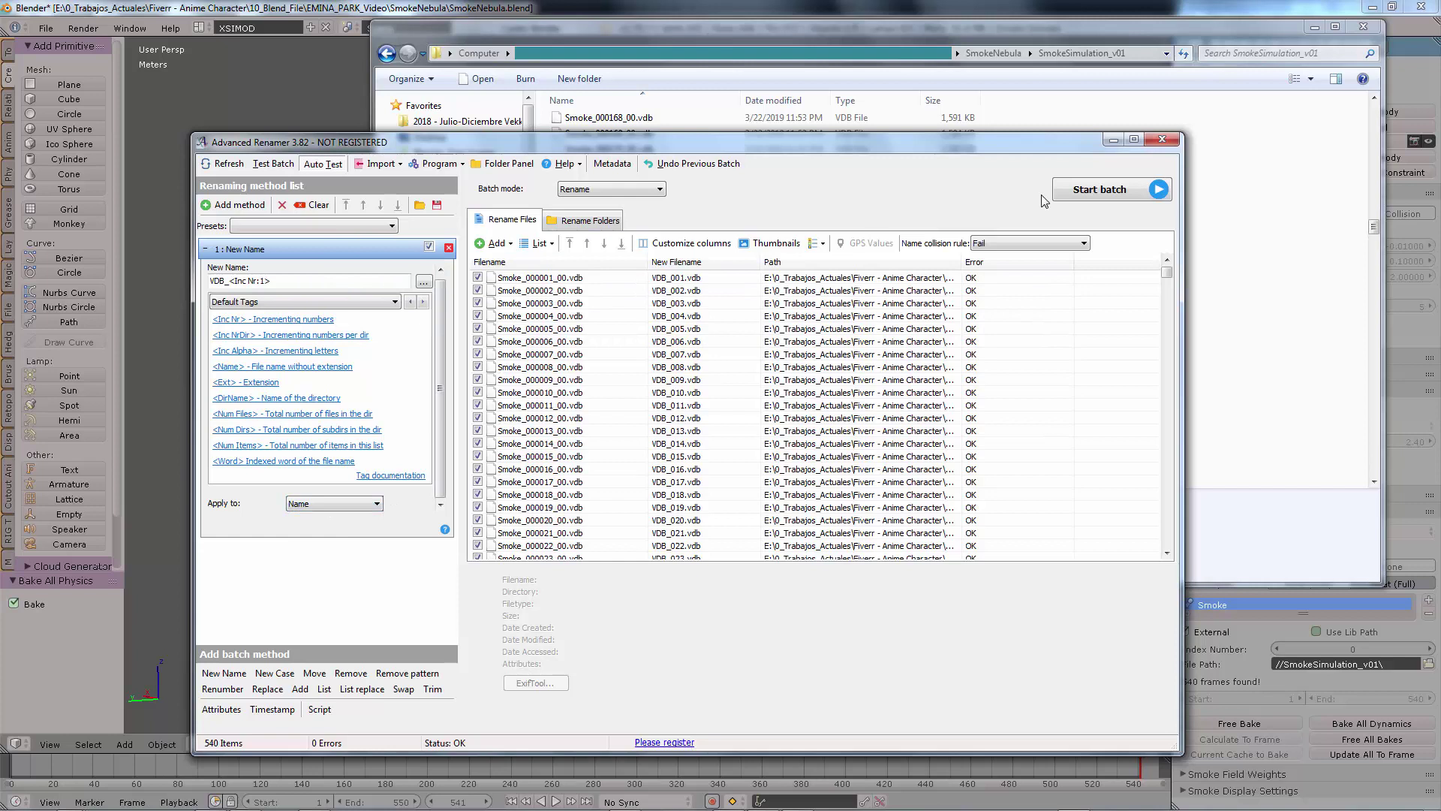
click(1088, 191)
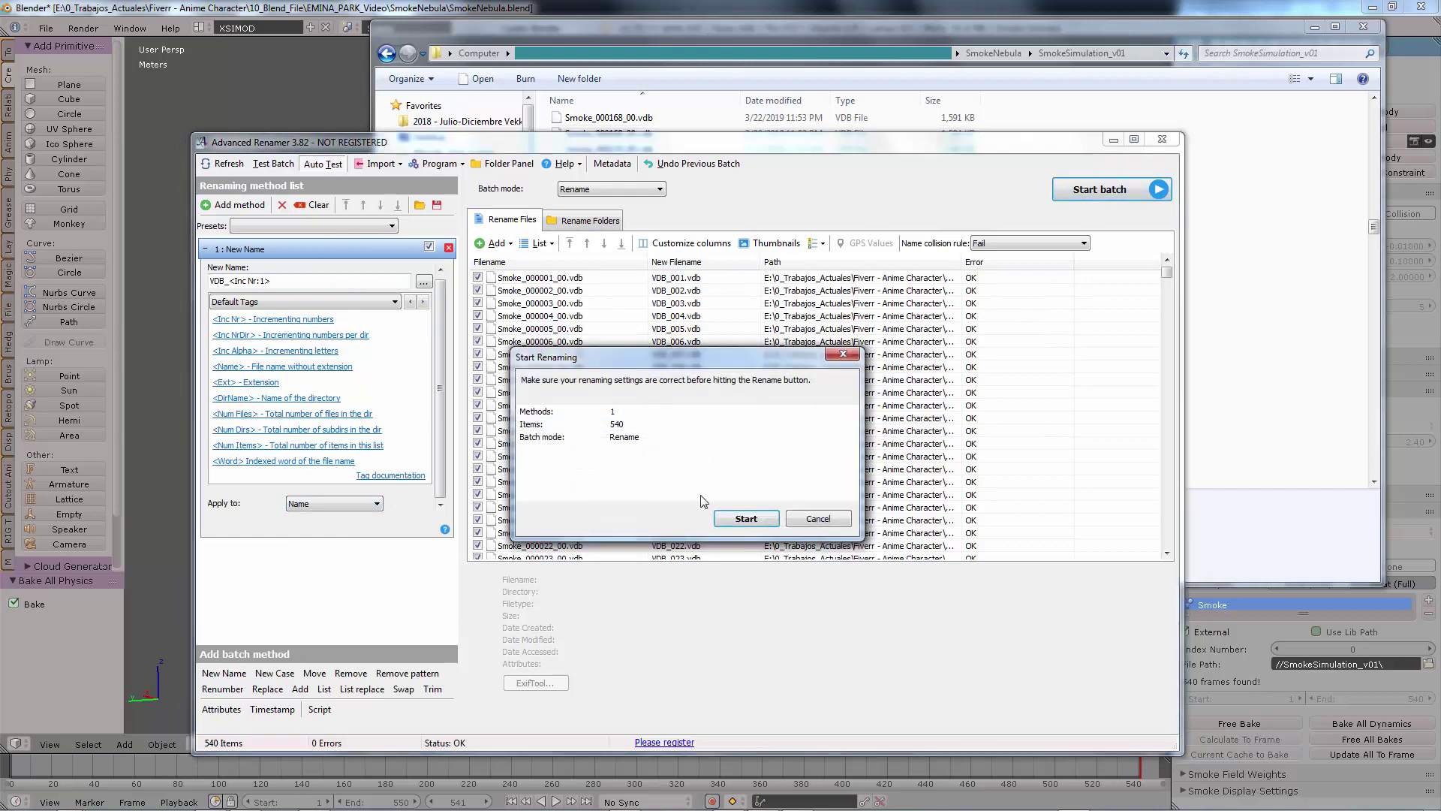
click(737, 519)
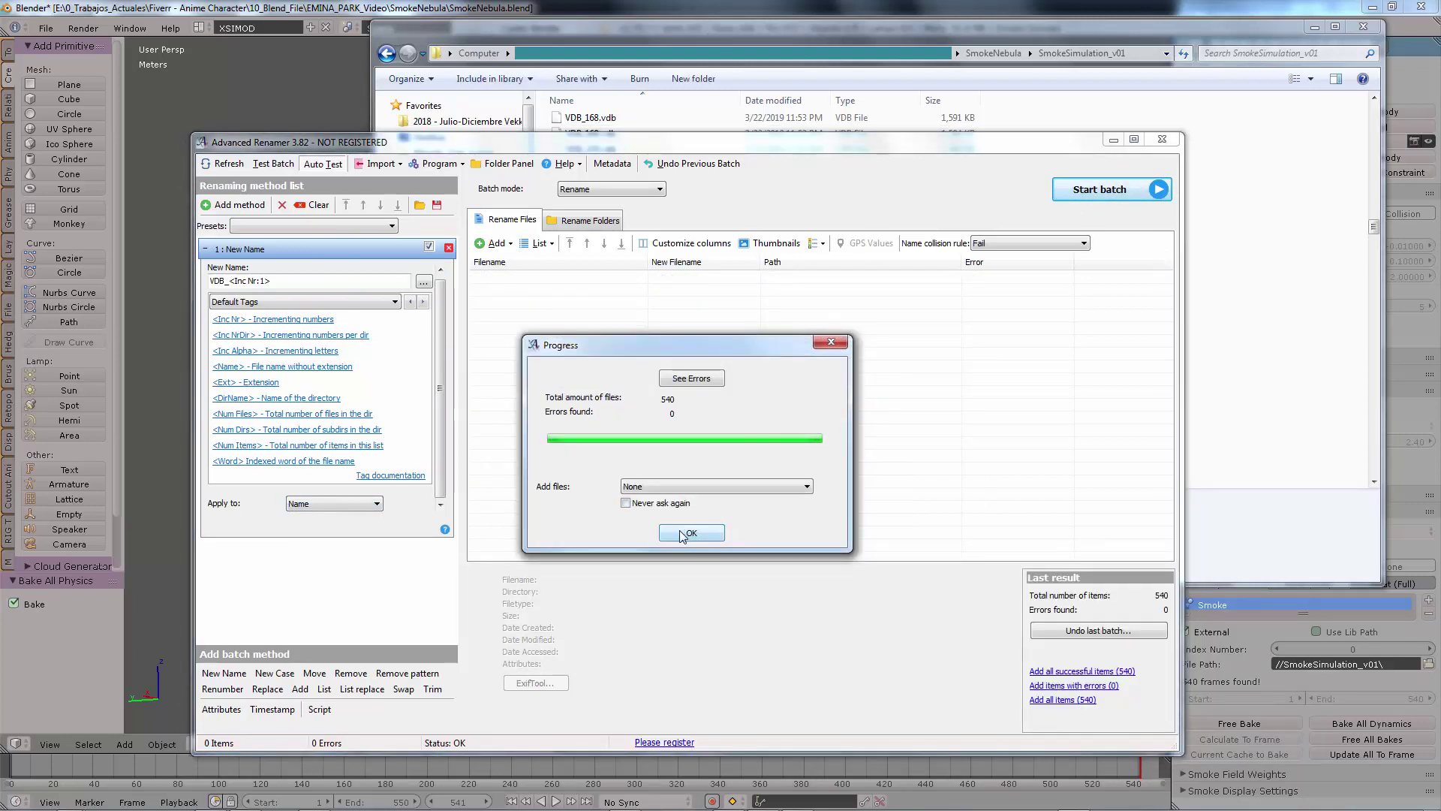
click(723, 526)
Step: Switch to Windows Explorer, check the VDB files from the start of the list, and copy the SmokeSimulation_v01 folder path
click(1238, 243)
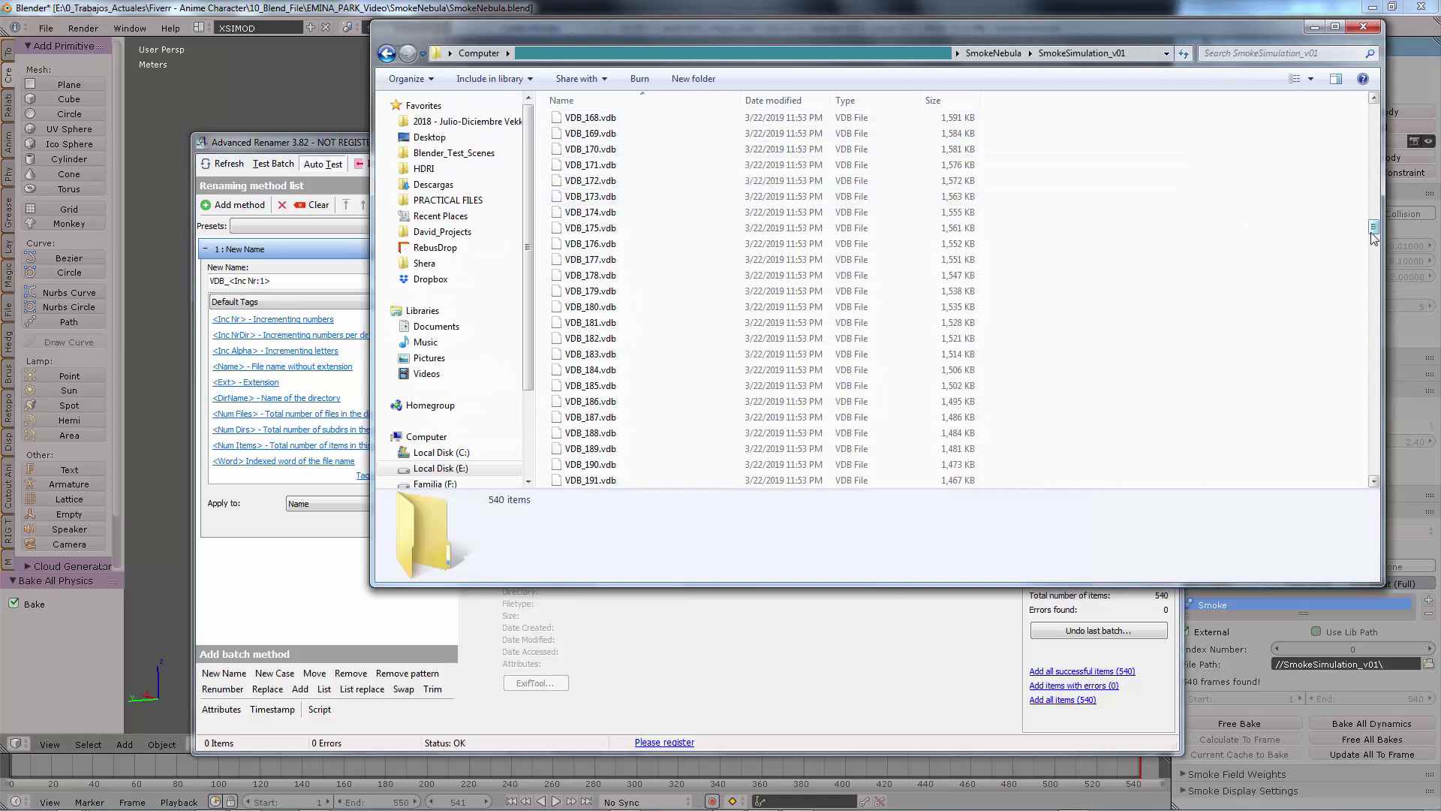
drag(1370, 233, 1368, 109)
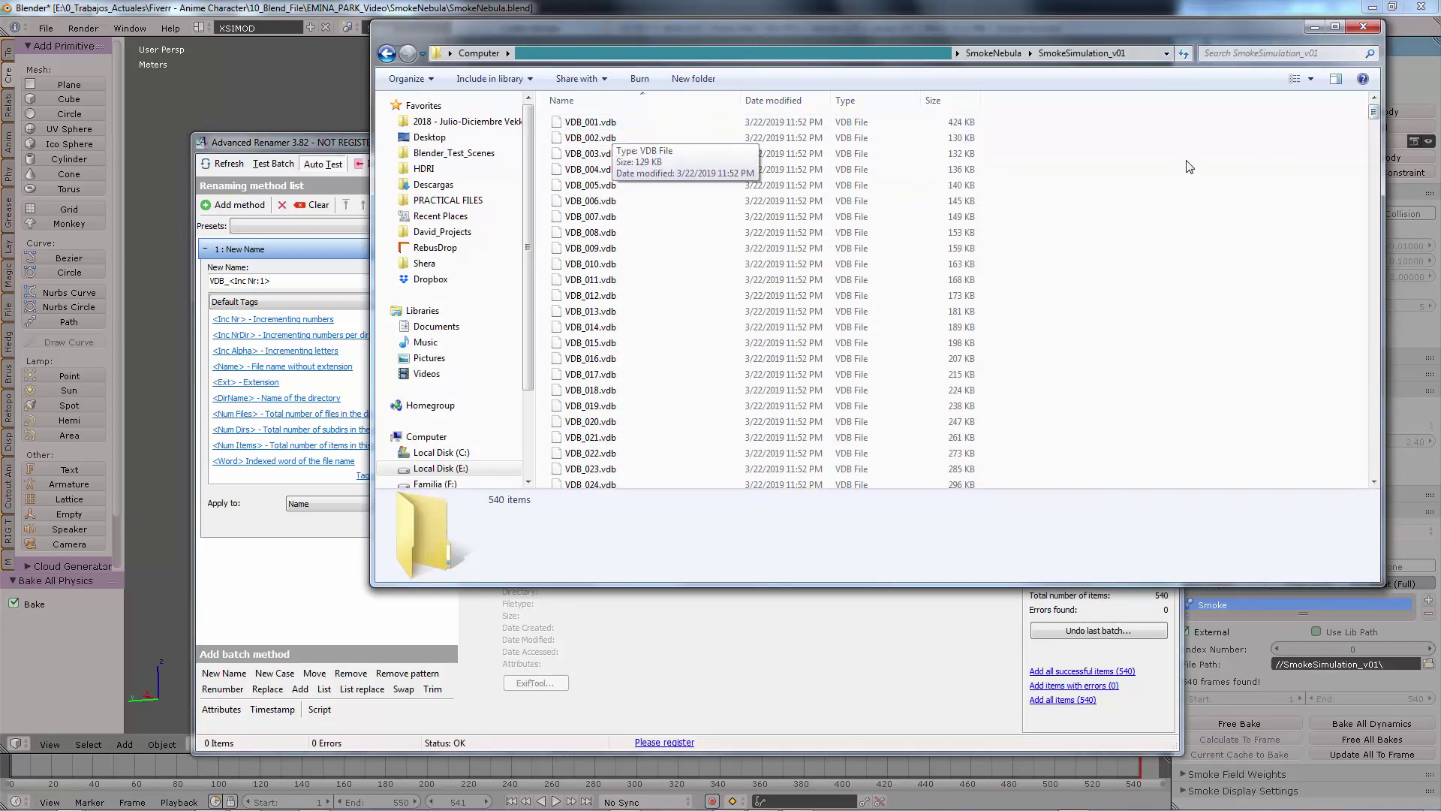
click(1135, 54)
right_click(1135, 55)
click(1167, 107)
click(1163, 248)
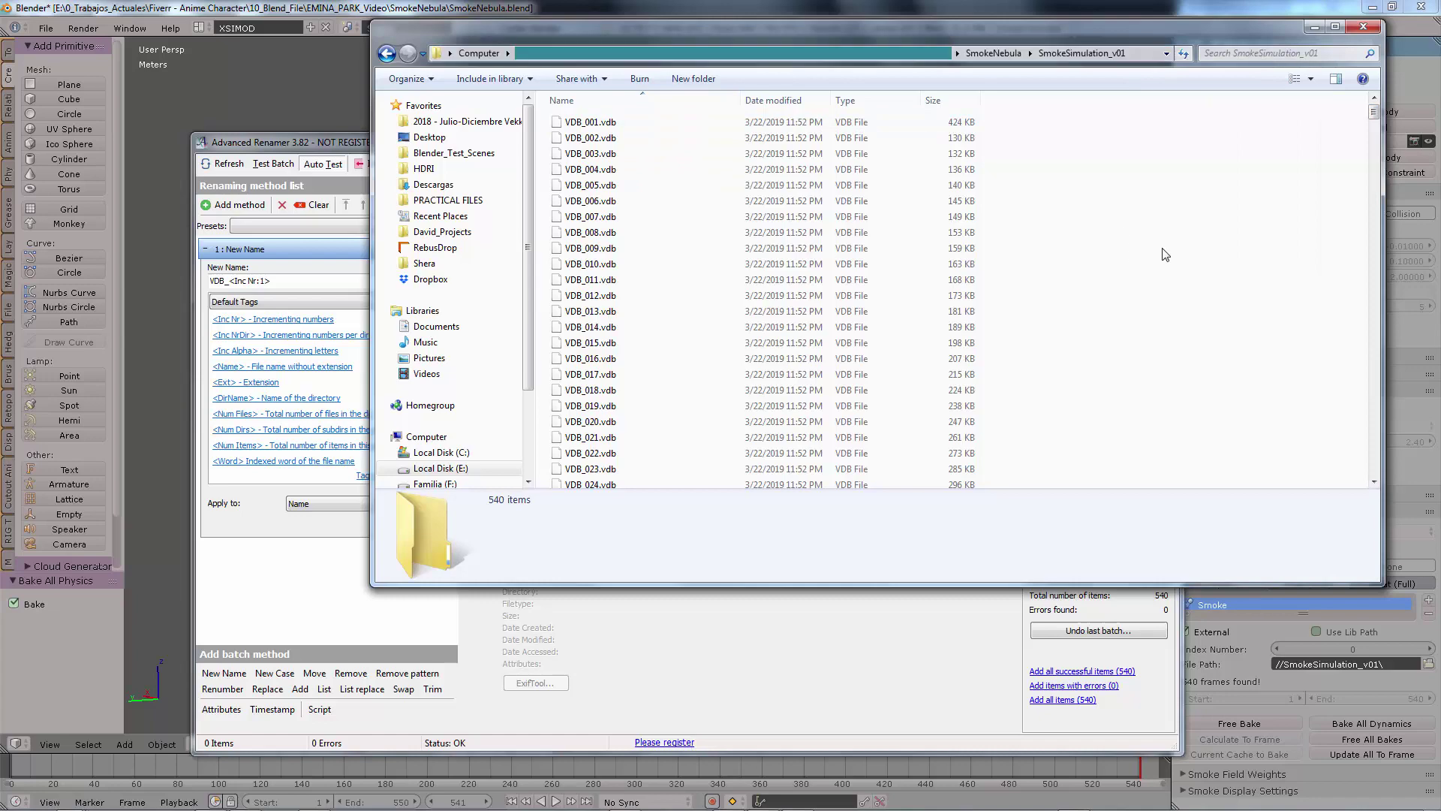
Step: Switch to Softimage, create a Redshift Volume Grid primitive, and widen its property window
key(super)
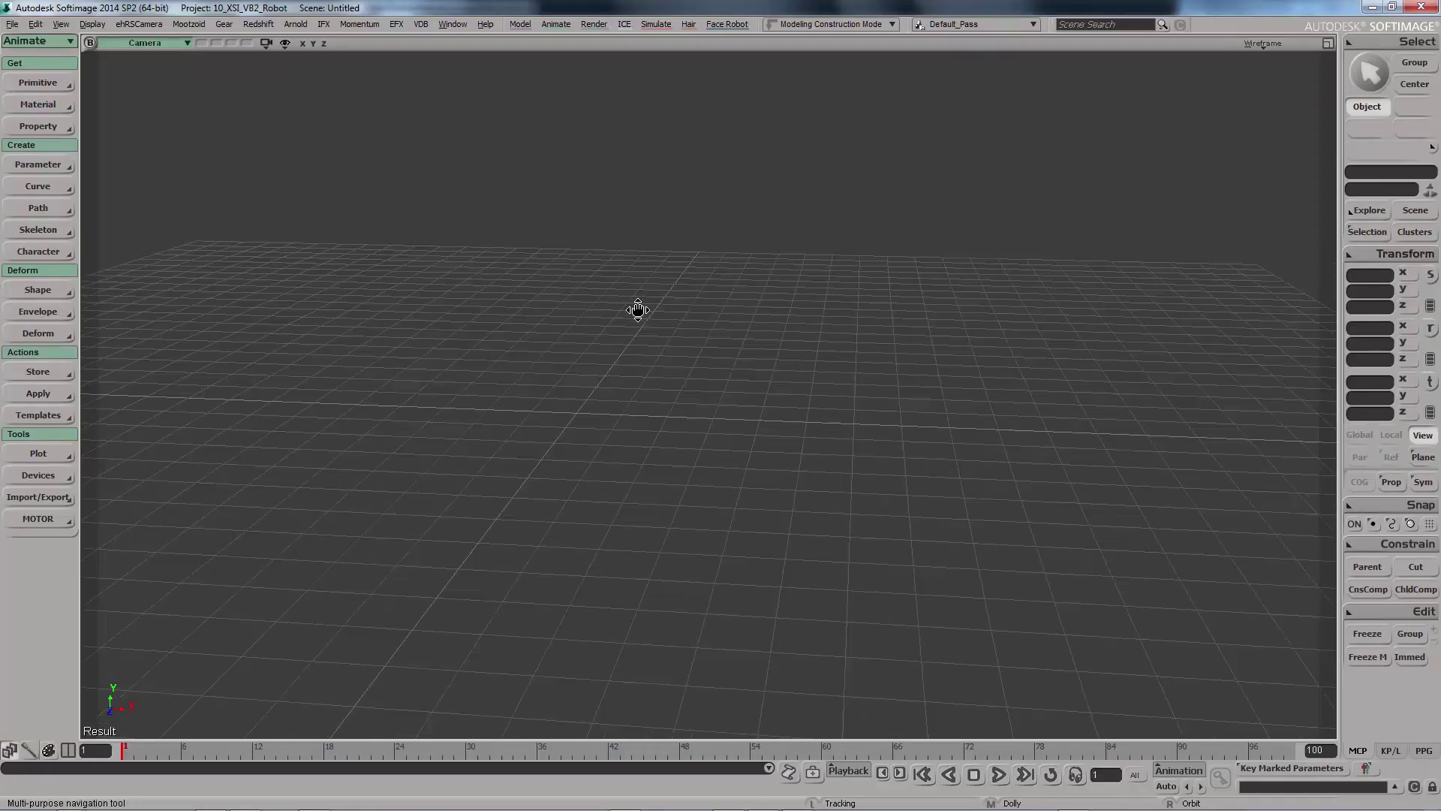
right_drag(638, 310, 668, 304)
key(1)
click(45, 83)
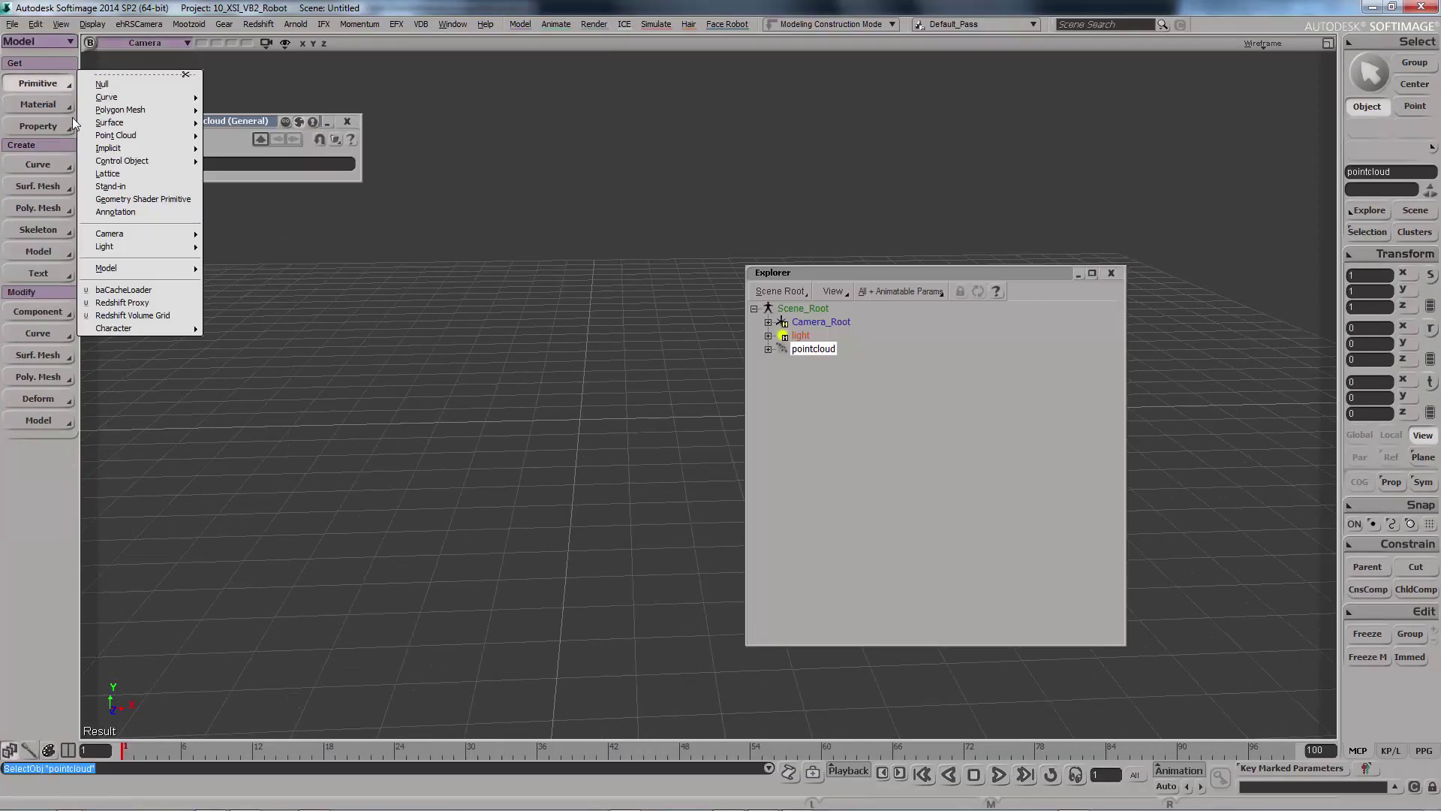
click(146, 317)
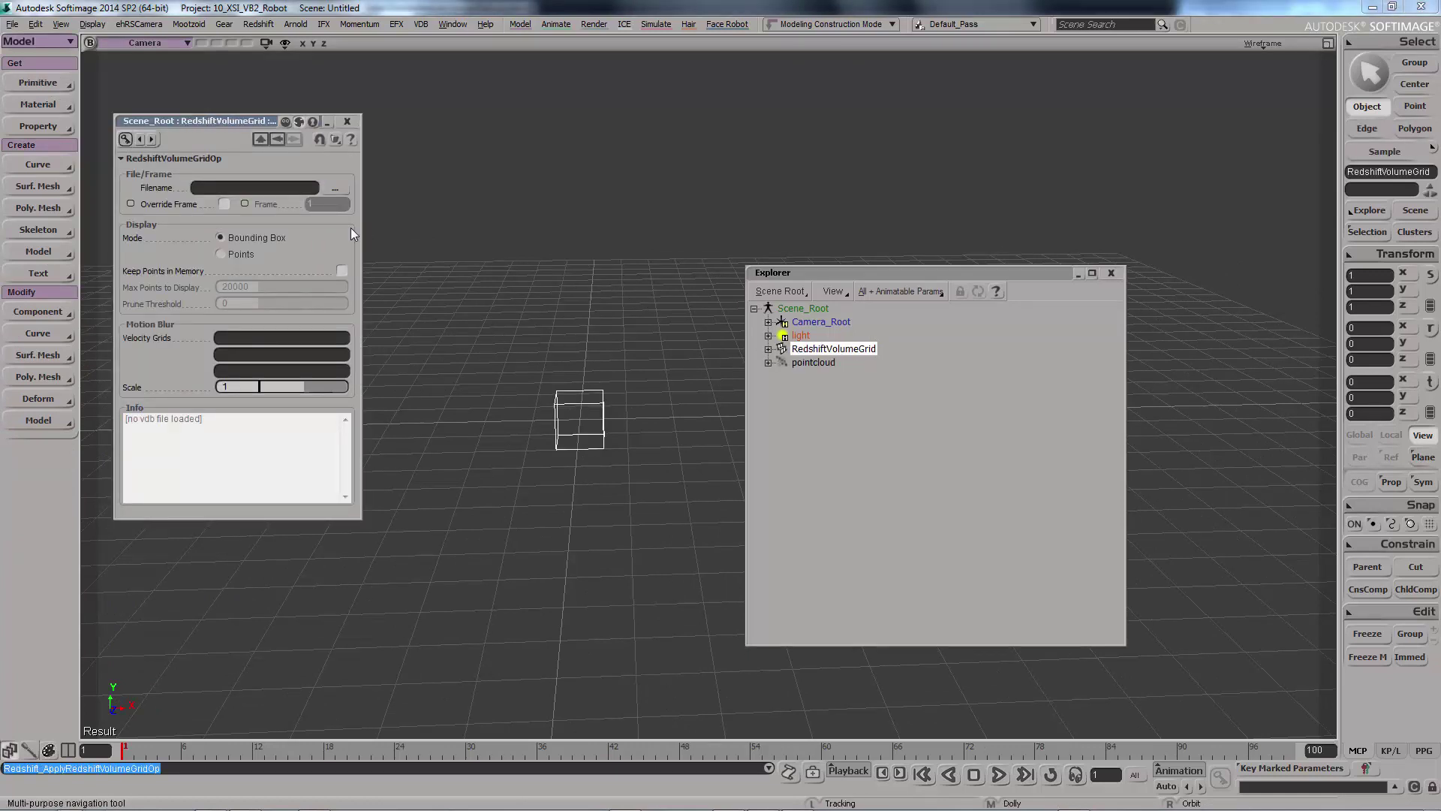
drag(360, 231, 638, 229)
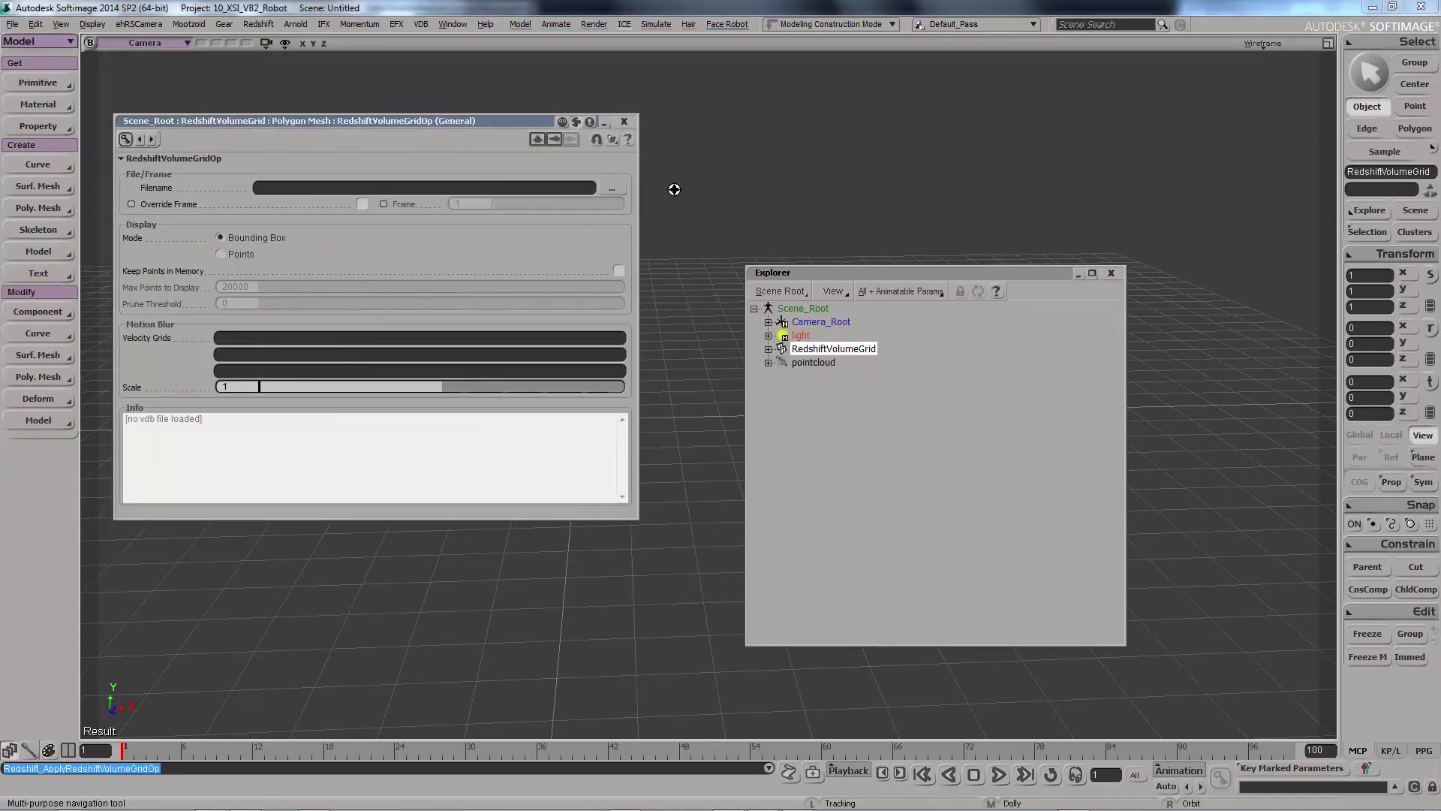
Step: Load VDB_001.vdb from the copied SmokeSimulation_v01 folder path as the volume grid's file
click(612, 188)
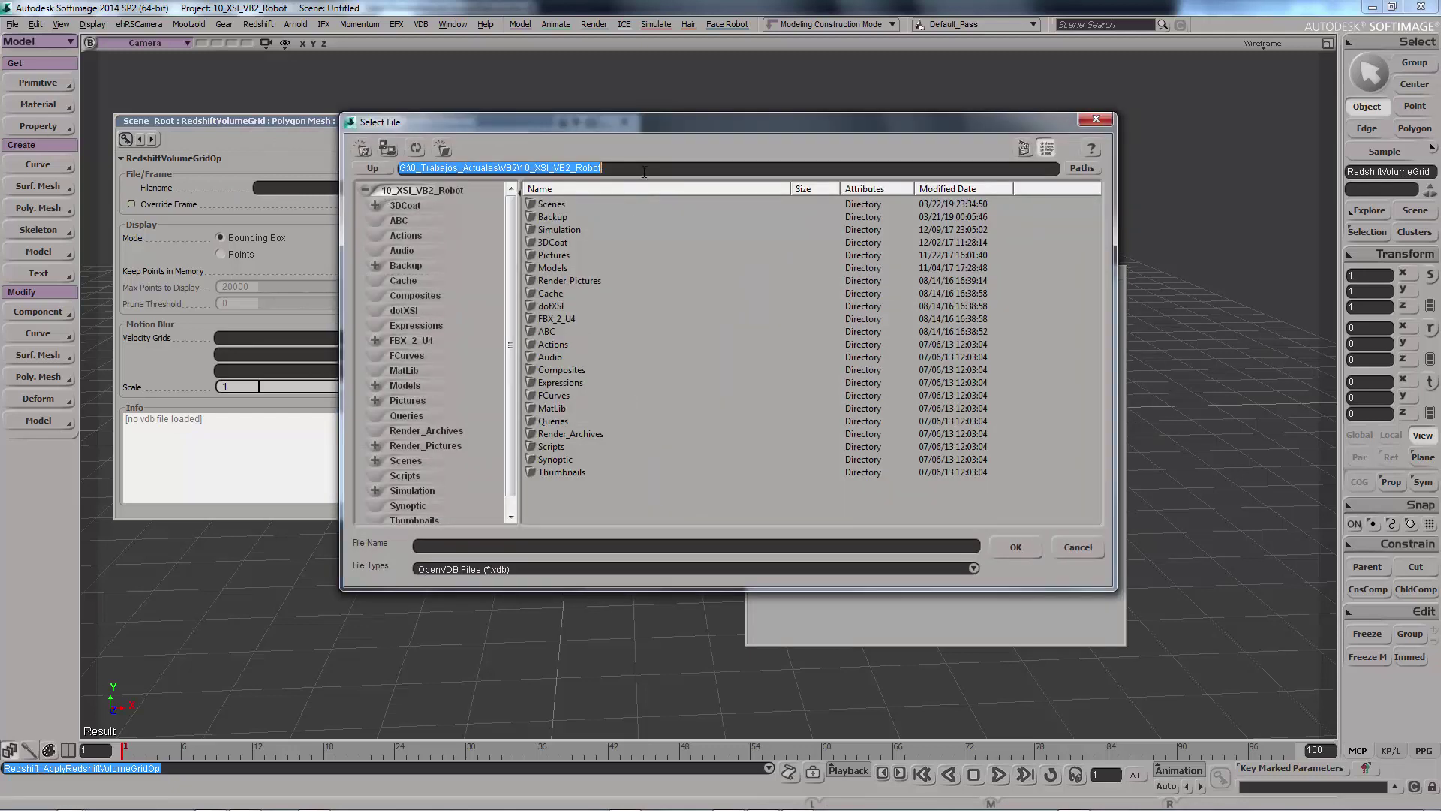
key(ctrl+v)
key(Return)
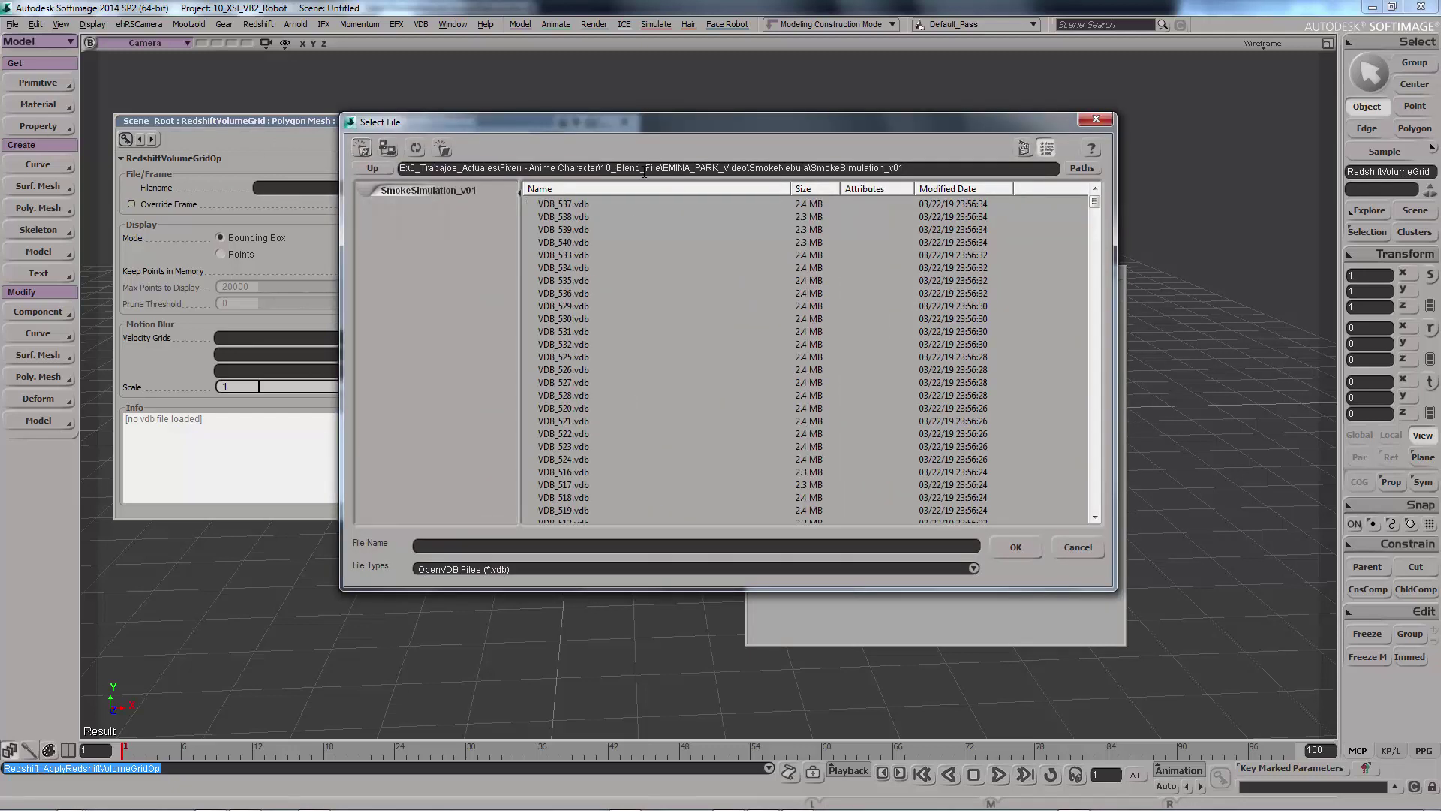
click(616, 207)
click(695, 188)
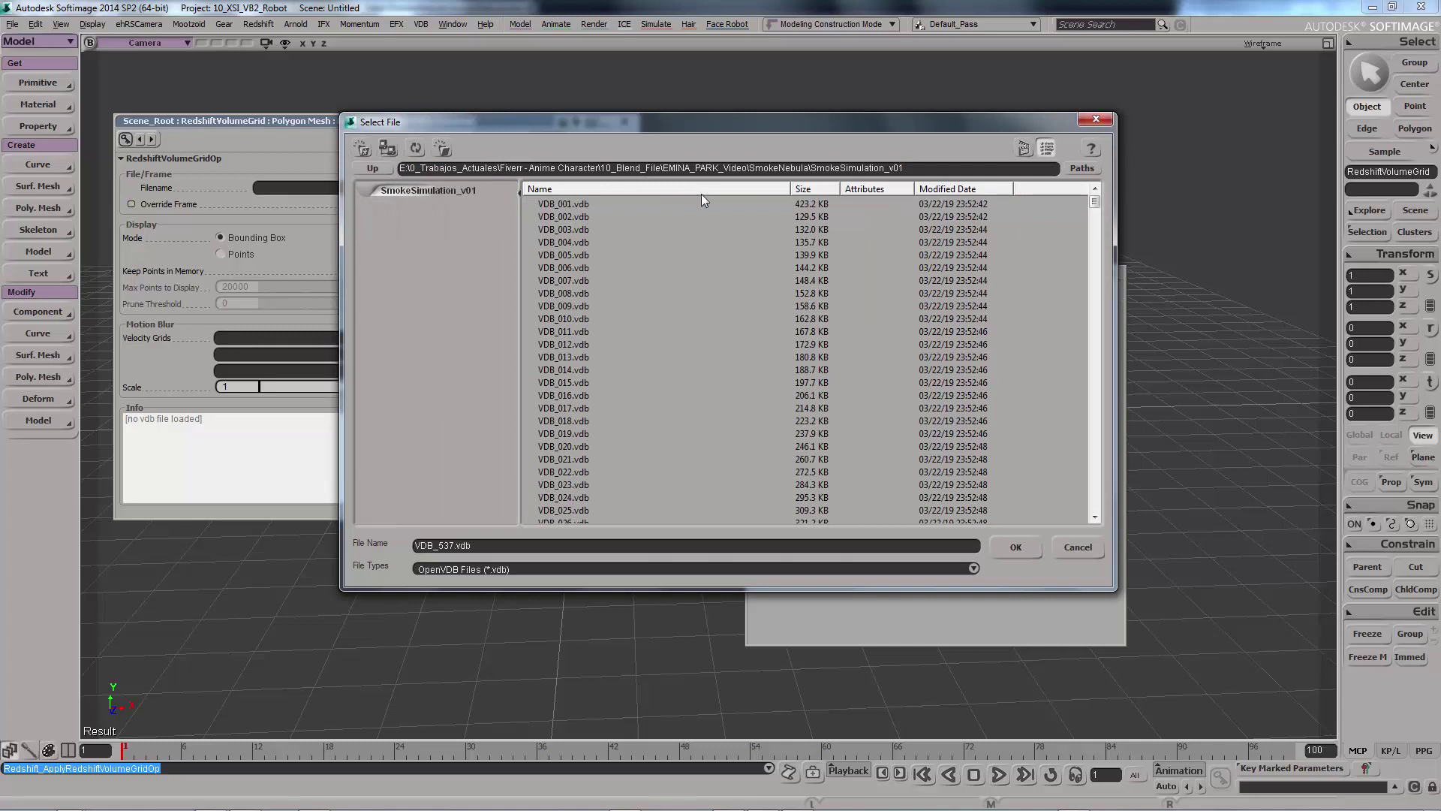
click(573, 205)
click(1013, 547)
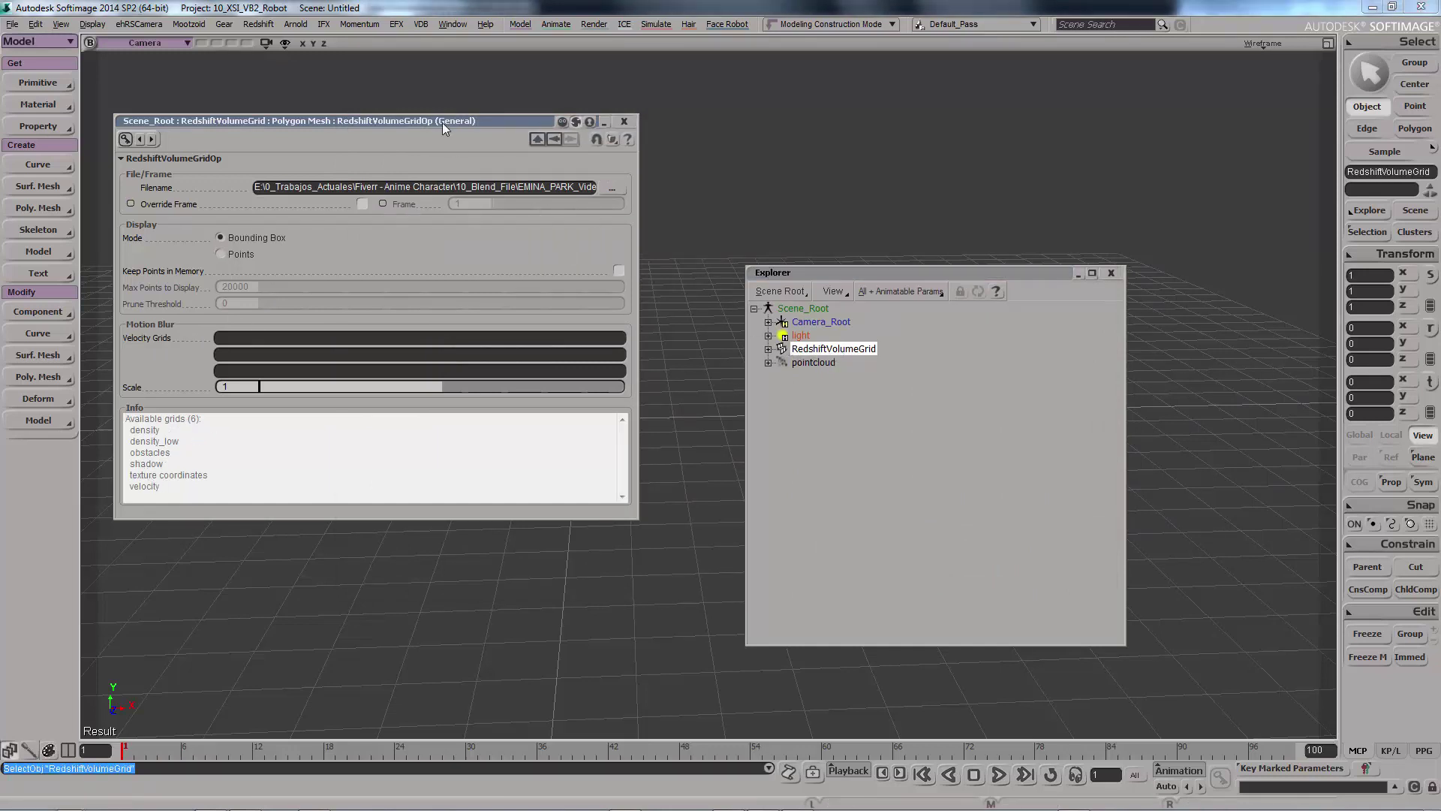
Step: Replace the 001 frame number in the volume grid's filename with ### so it reads the VDB sequence
drag(443, 123, 487, 252)
click(584, 316)
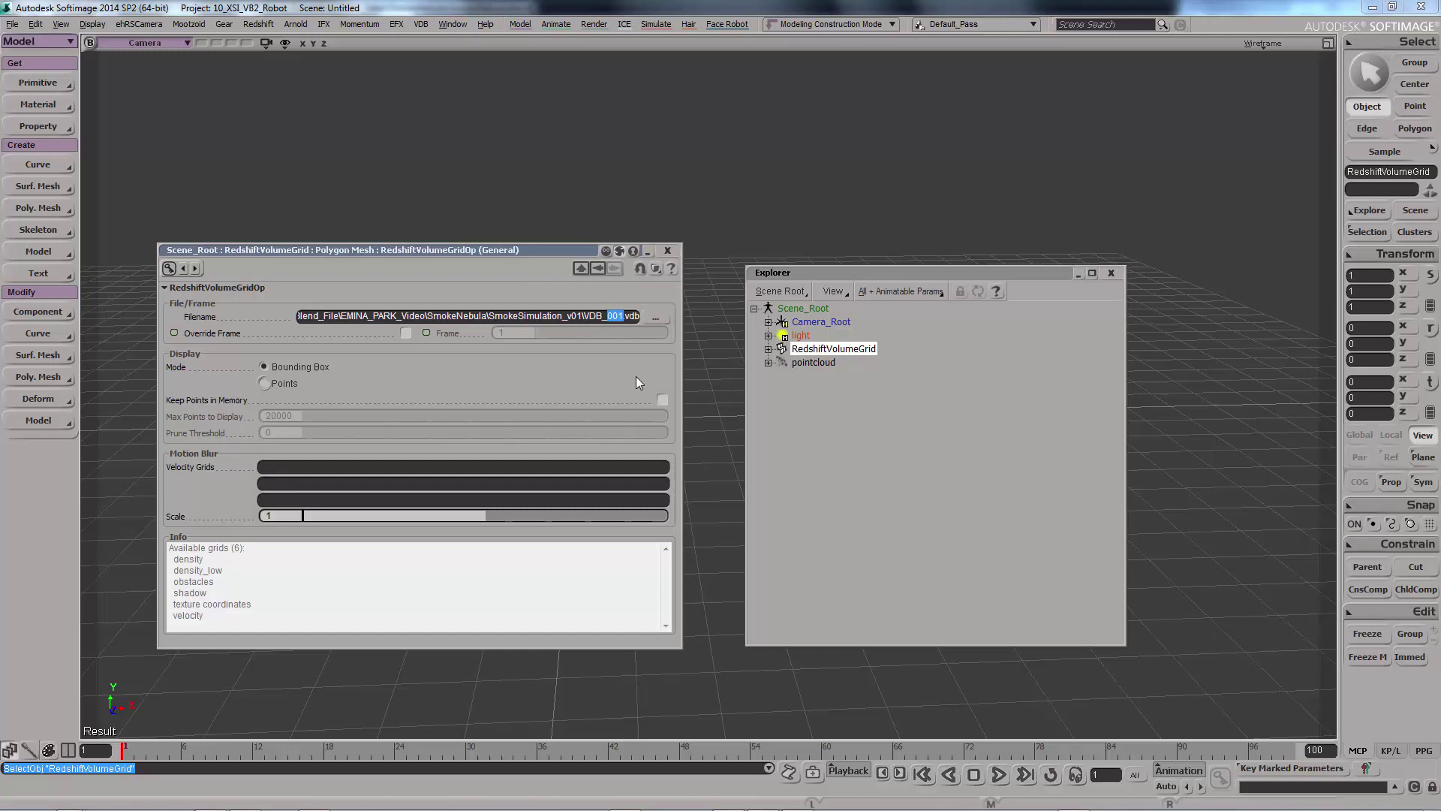
text(###)
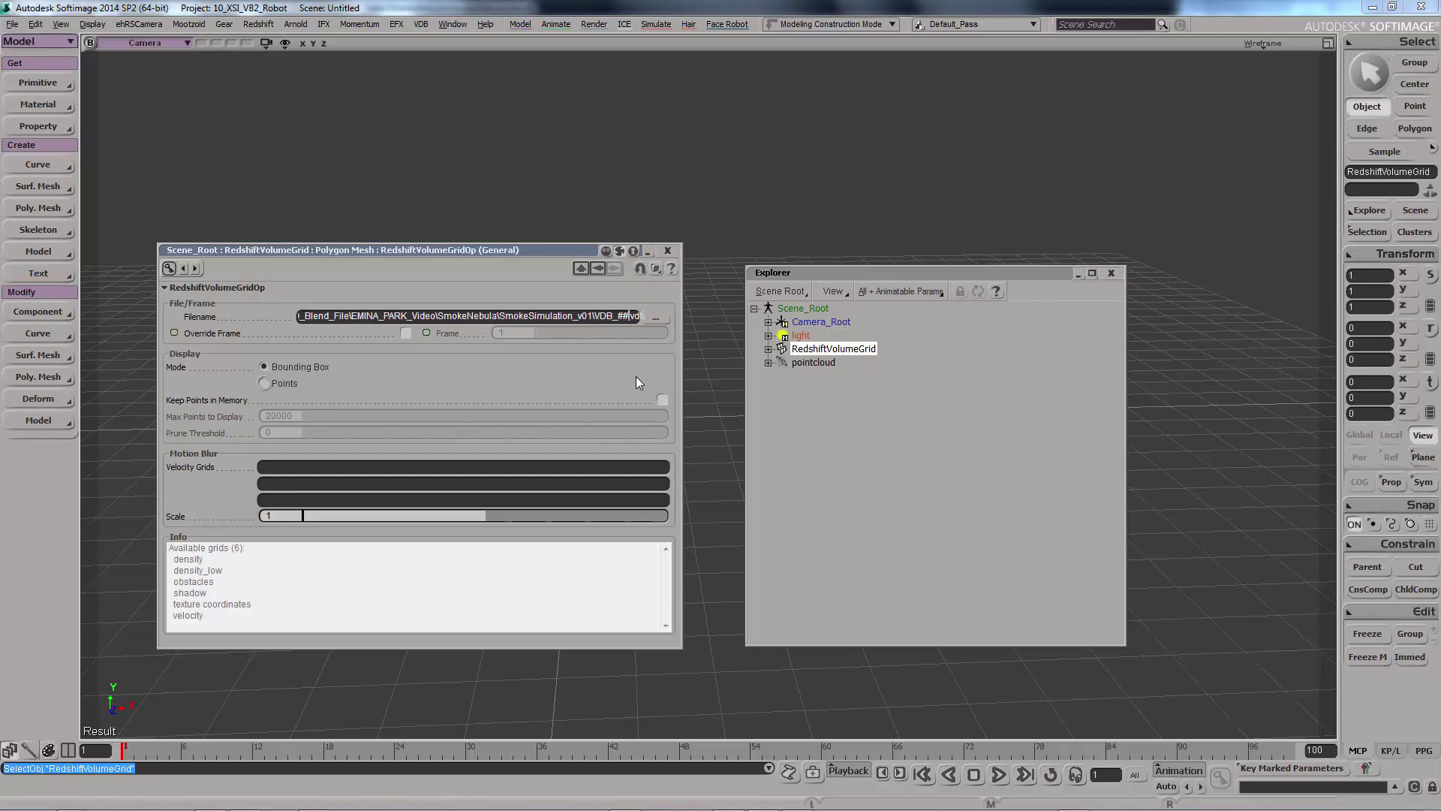
key(Return)
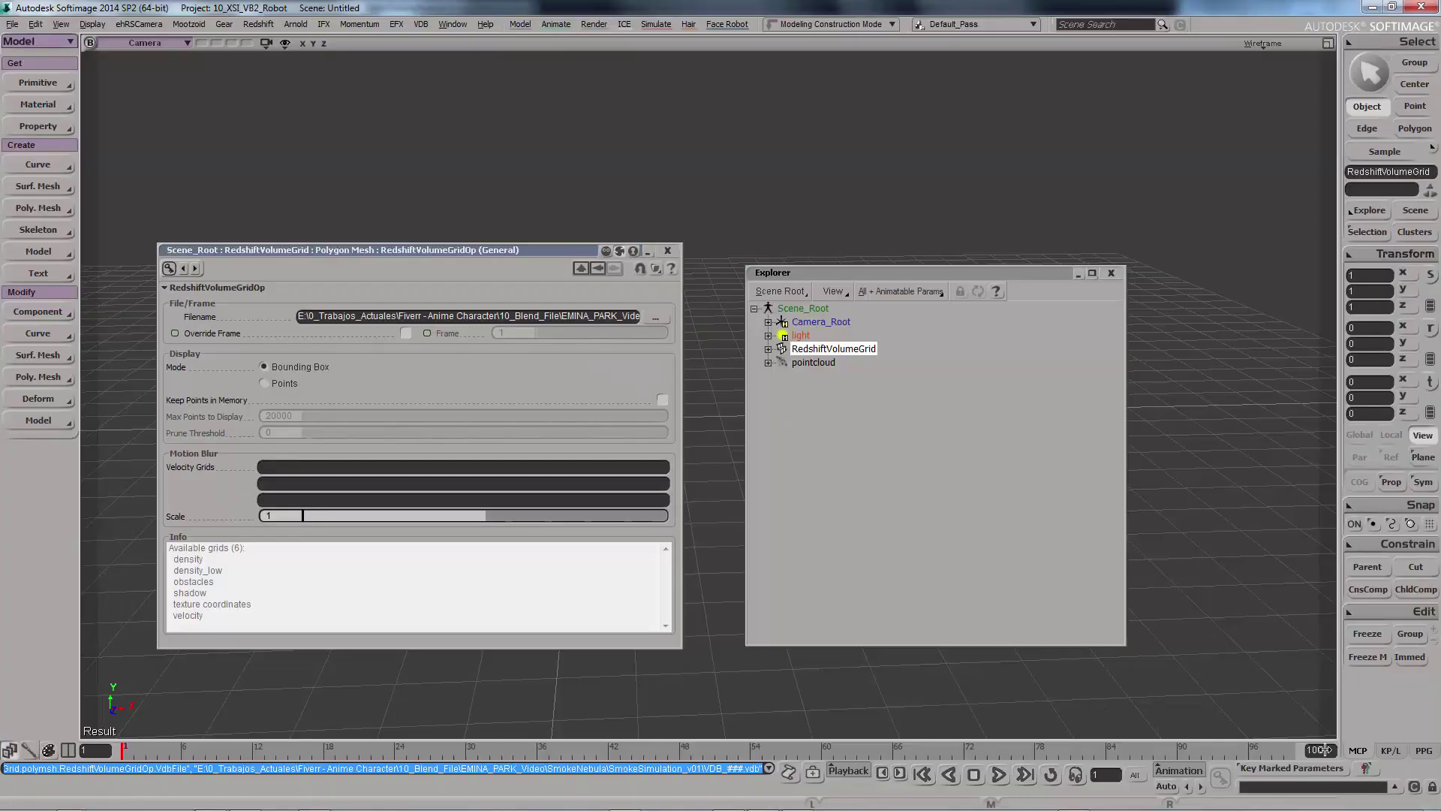
Step: Set the timeline's end frame to 540
click(1326, 752)
text(540)
key(Return)
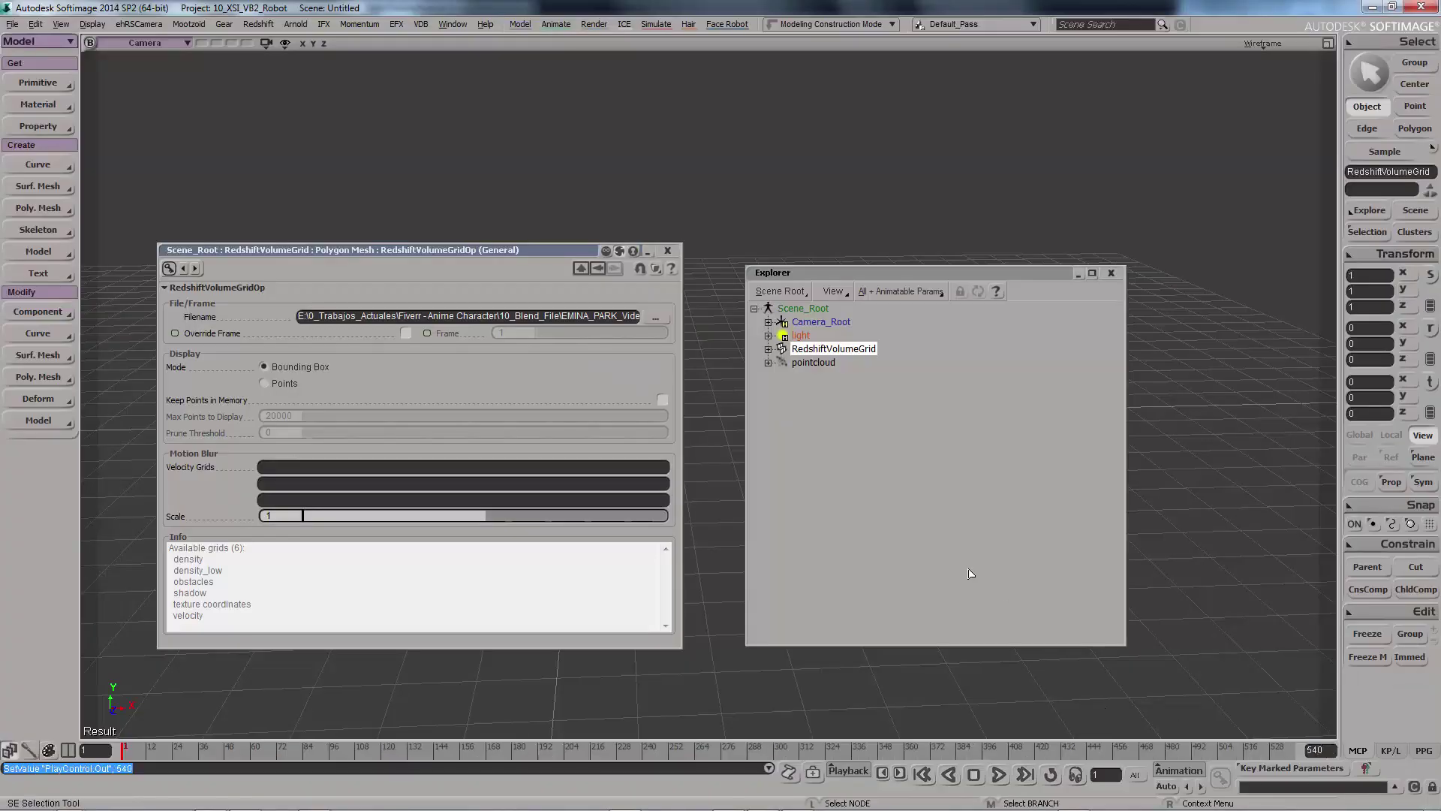
Step: Collapse the property and Explorer windows, and rotate the volume grid to -90 degrees about X
double_click(525, 254)
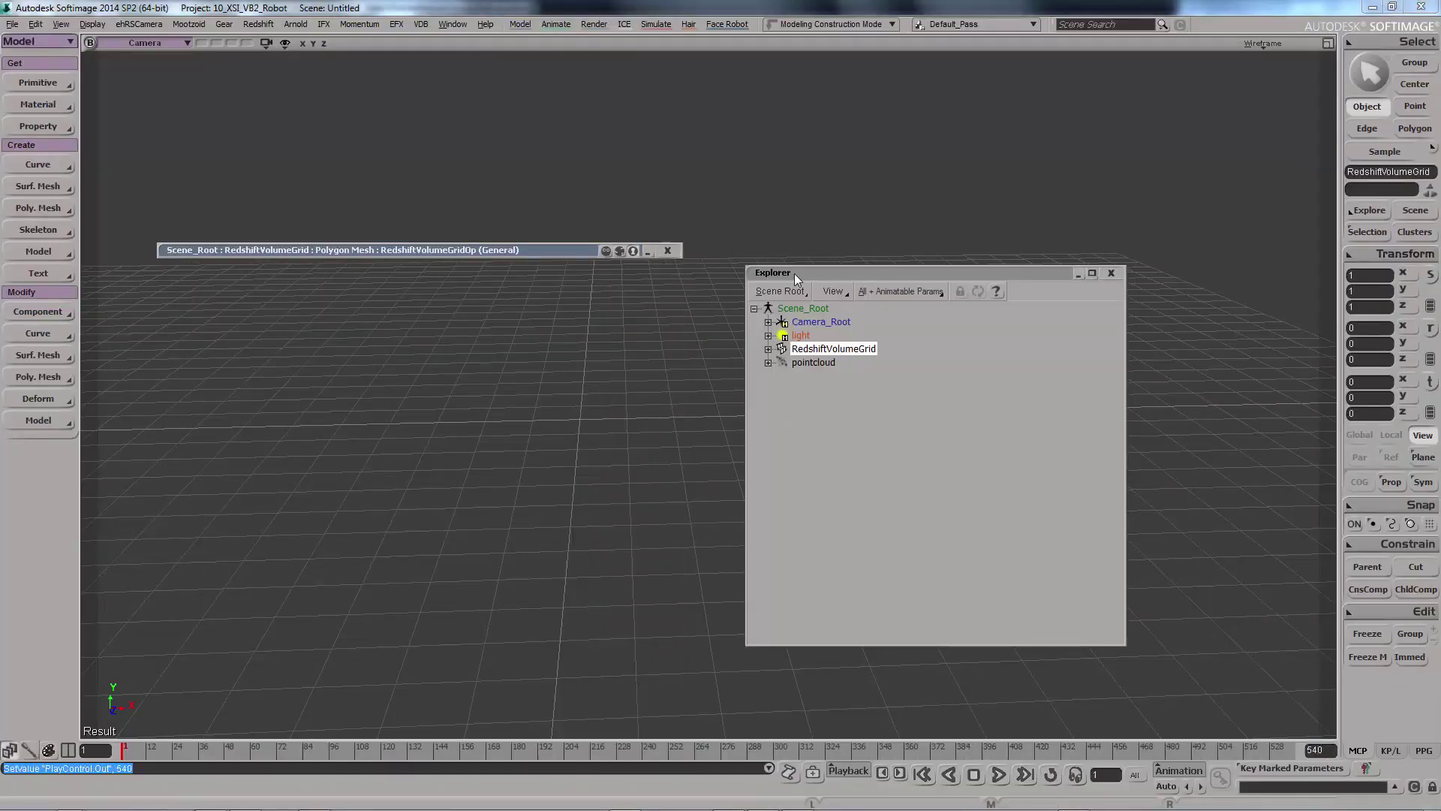
double_click(794, 273)
scroll(753, 426, down, 5)
scroll(751, 418, down, 3)
mouse_move(749, 412)
right_down()
mouse_move(810, 447)
mouse_move(798, 408)
mouse_move(769, 422)
mouse_move(735, 398)
right_up()
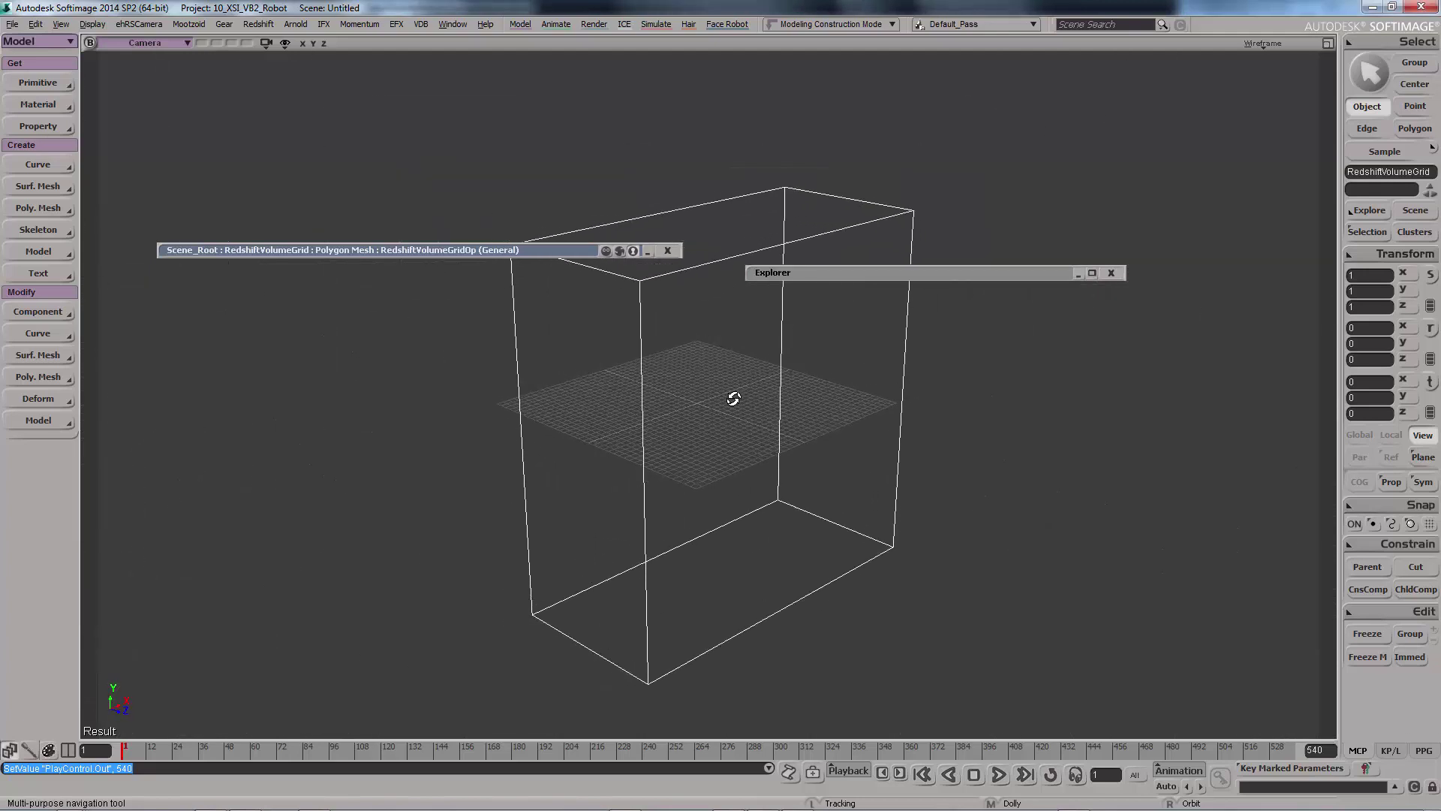
key(v)
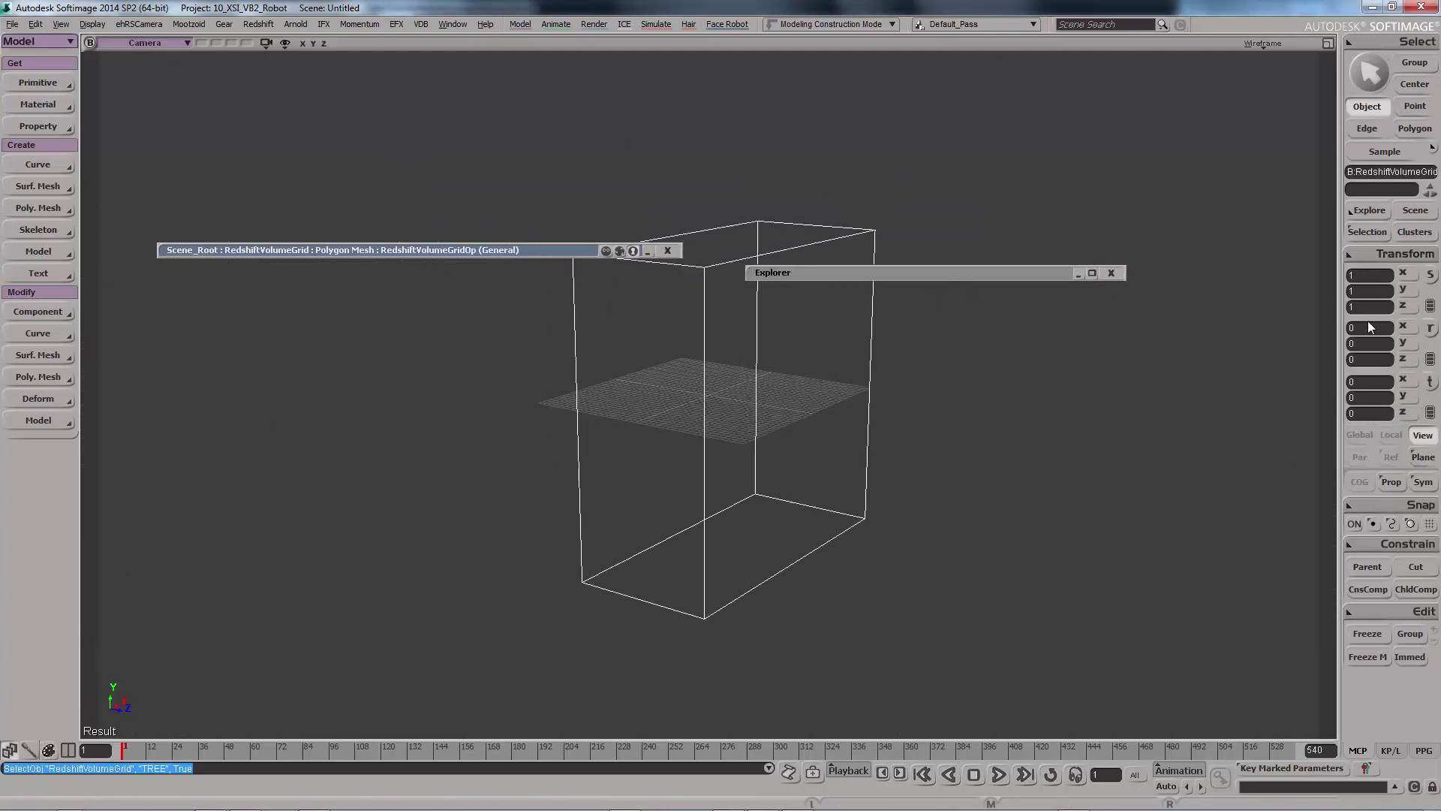
click(1367, 326)
text(-)
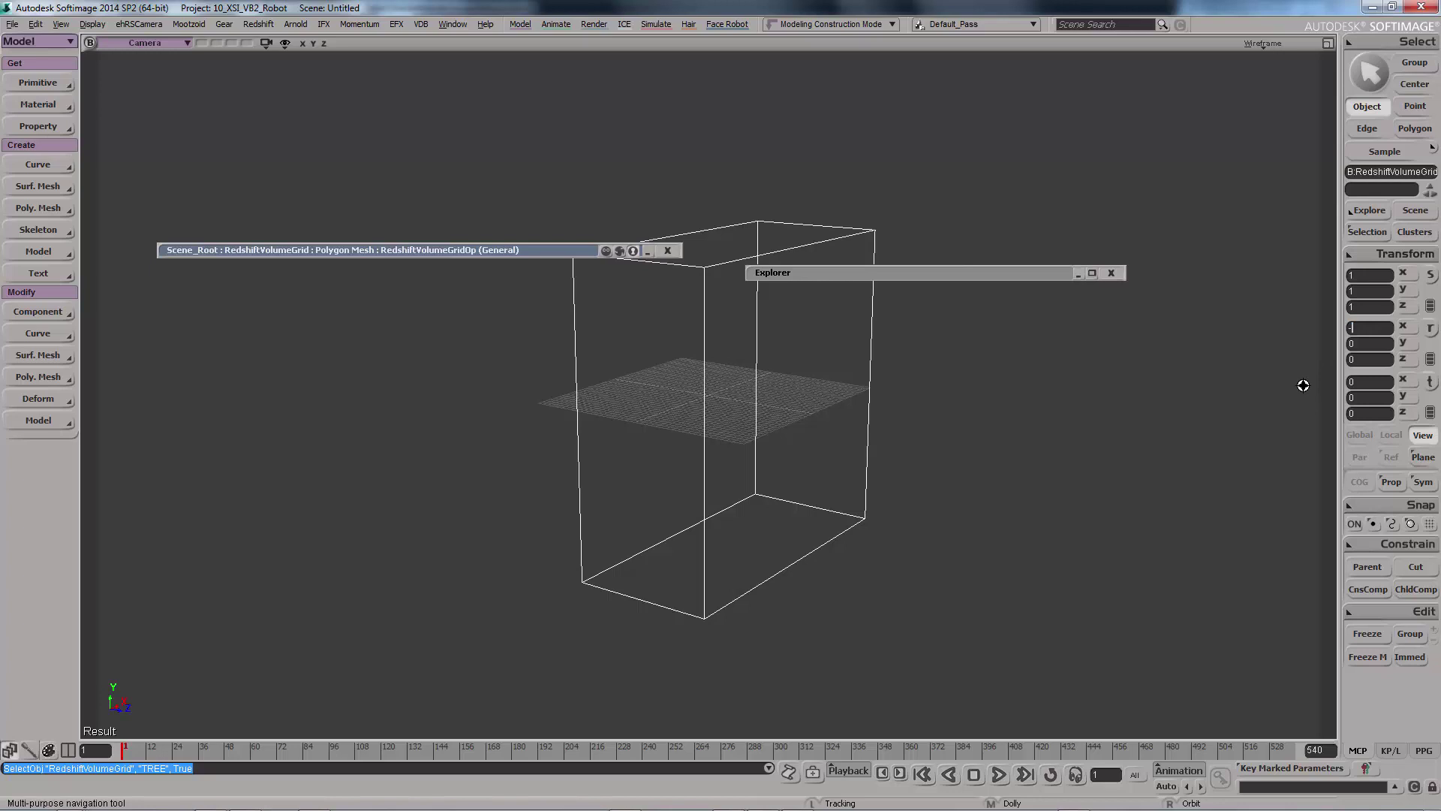
text(90)
key(Return)
Step: Try moving the volume grid down along Y, and undo the move
key(v)
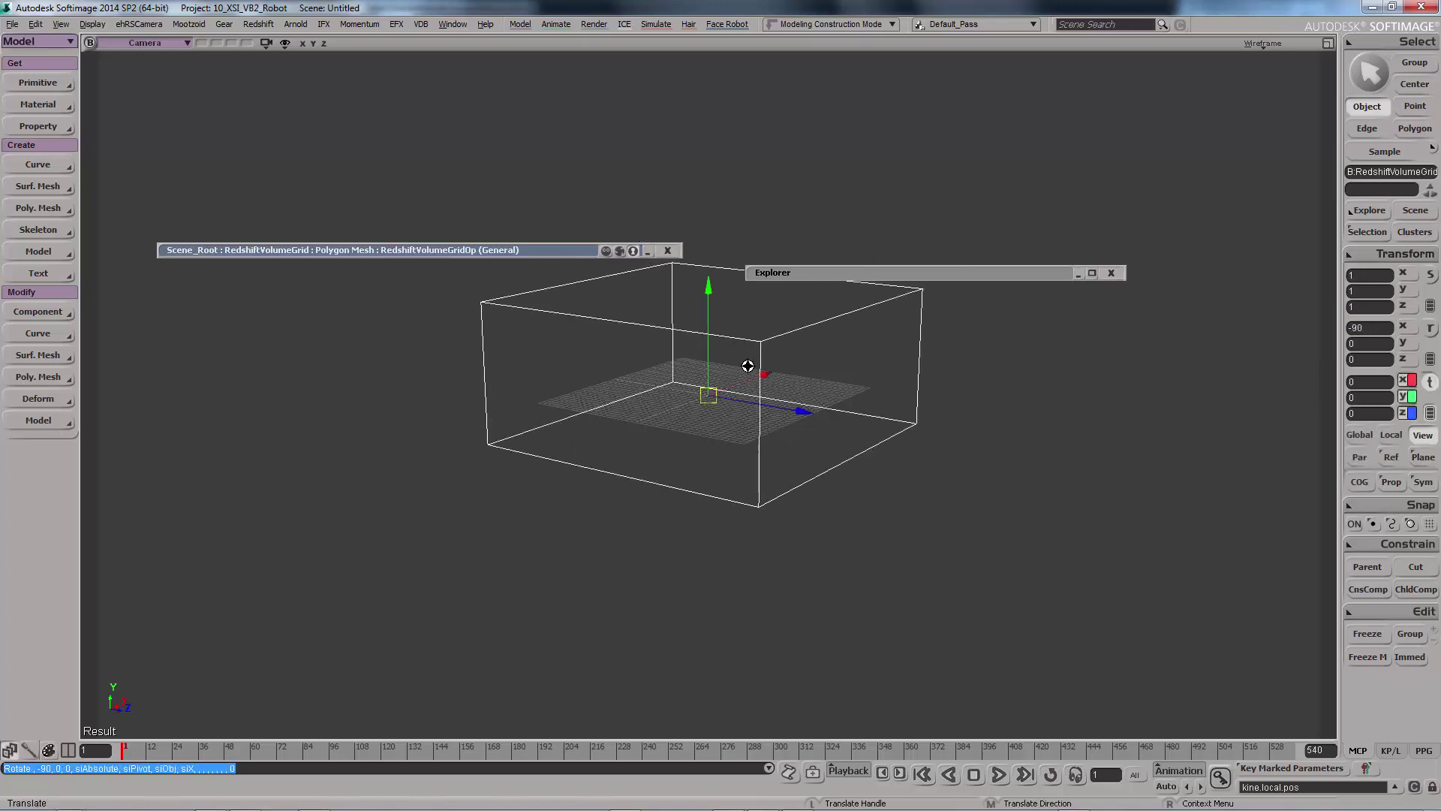
drag(791, 368, 793, 386)
right_click(792, 385)
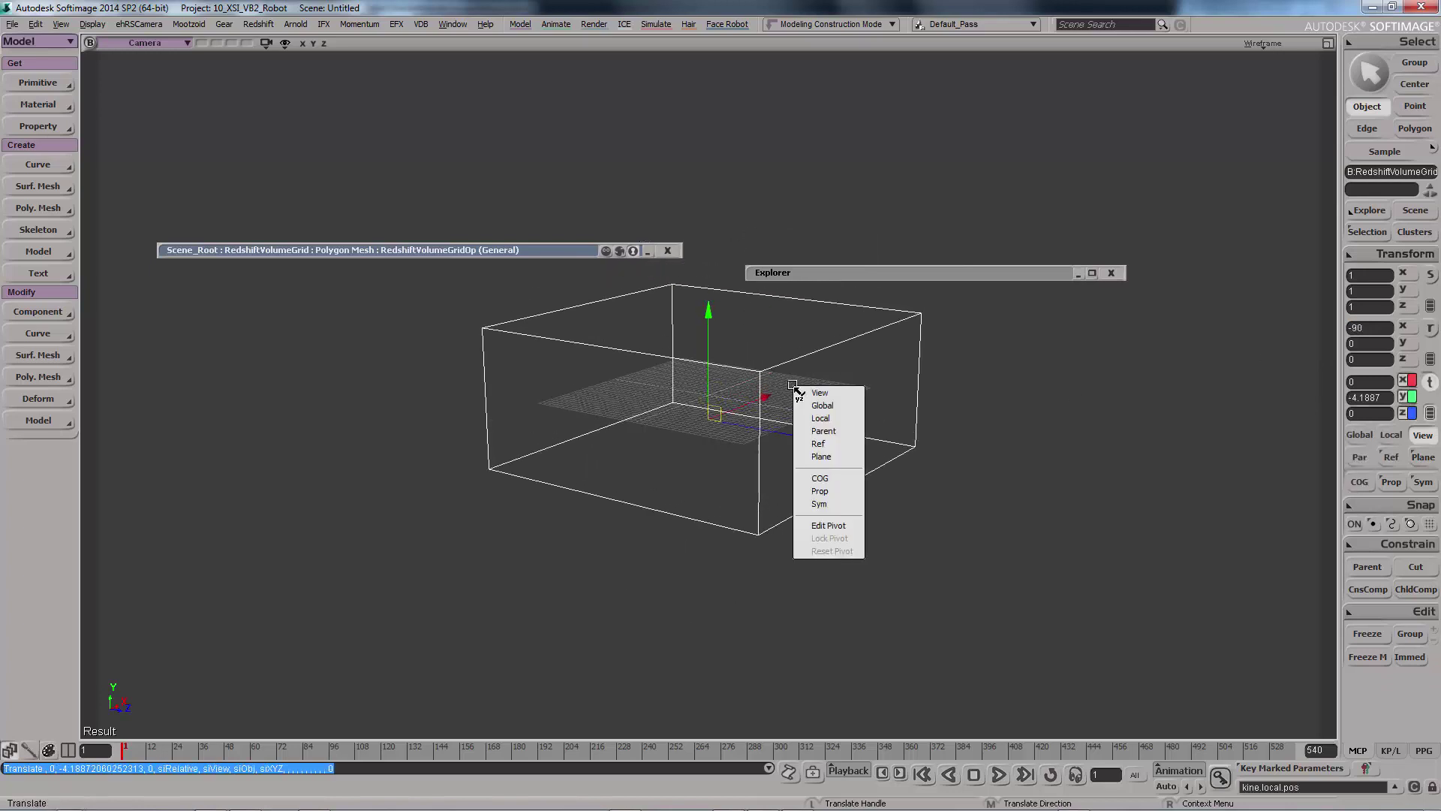
click(821, 339)
key(ctrl+z)
Step: Scrub the timeline to frame 131 to check how the volume grid's bounding box changes
key(s)
right_drag(805, 353, 765, 367)
middle_drag(766, 366, 778, 390)
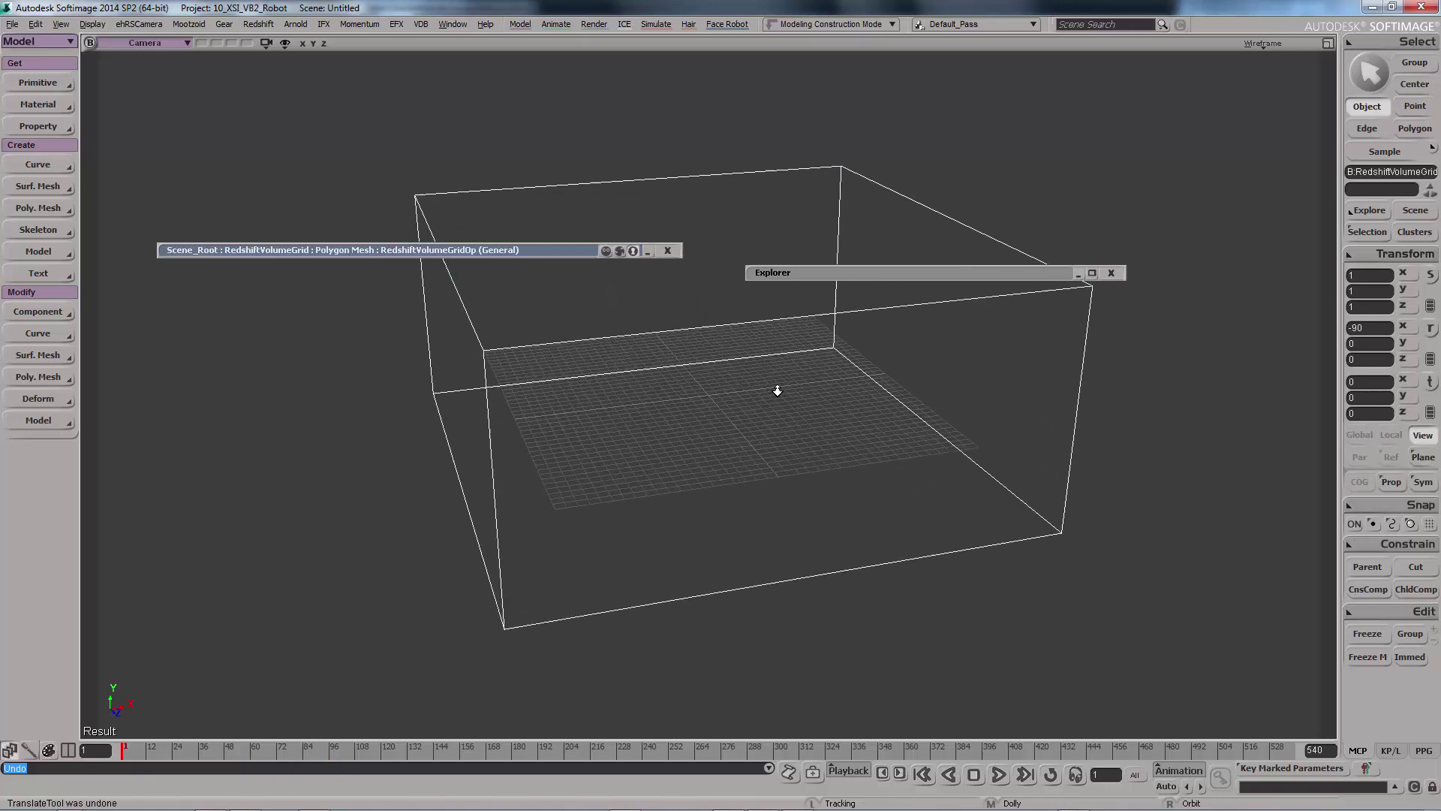
drag(179, 735, 406, 734)
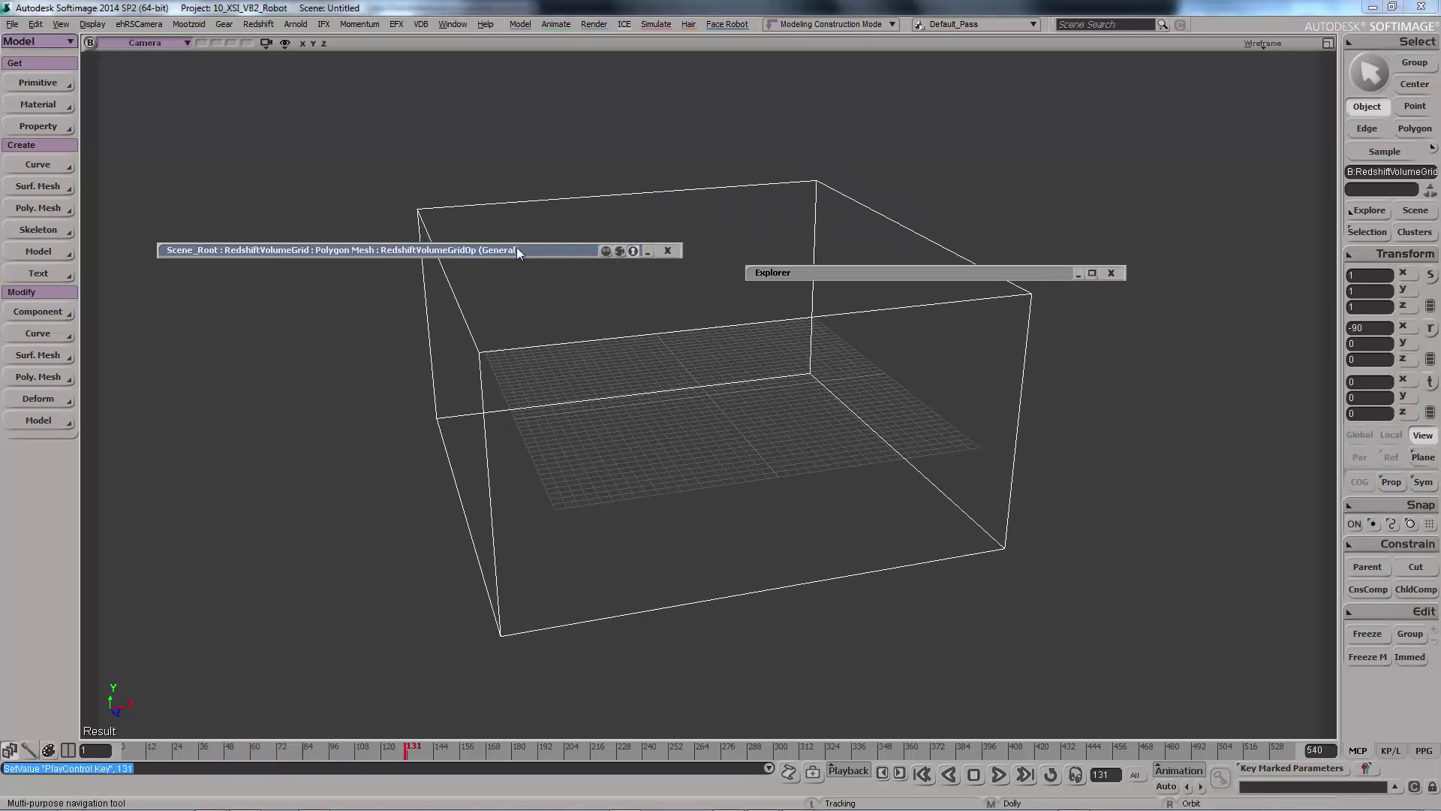
Step: Expand the Explorer window again and select the RedshiftVolumeGrid object
click(857, 267)
key(space)
click(805, 347)
Step: Create a new Phong material in the Material Manager and name it Volume_Grid
key(ctrl+7)
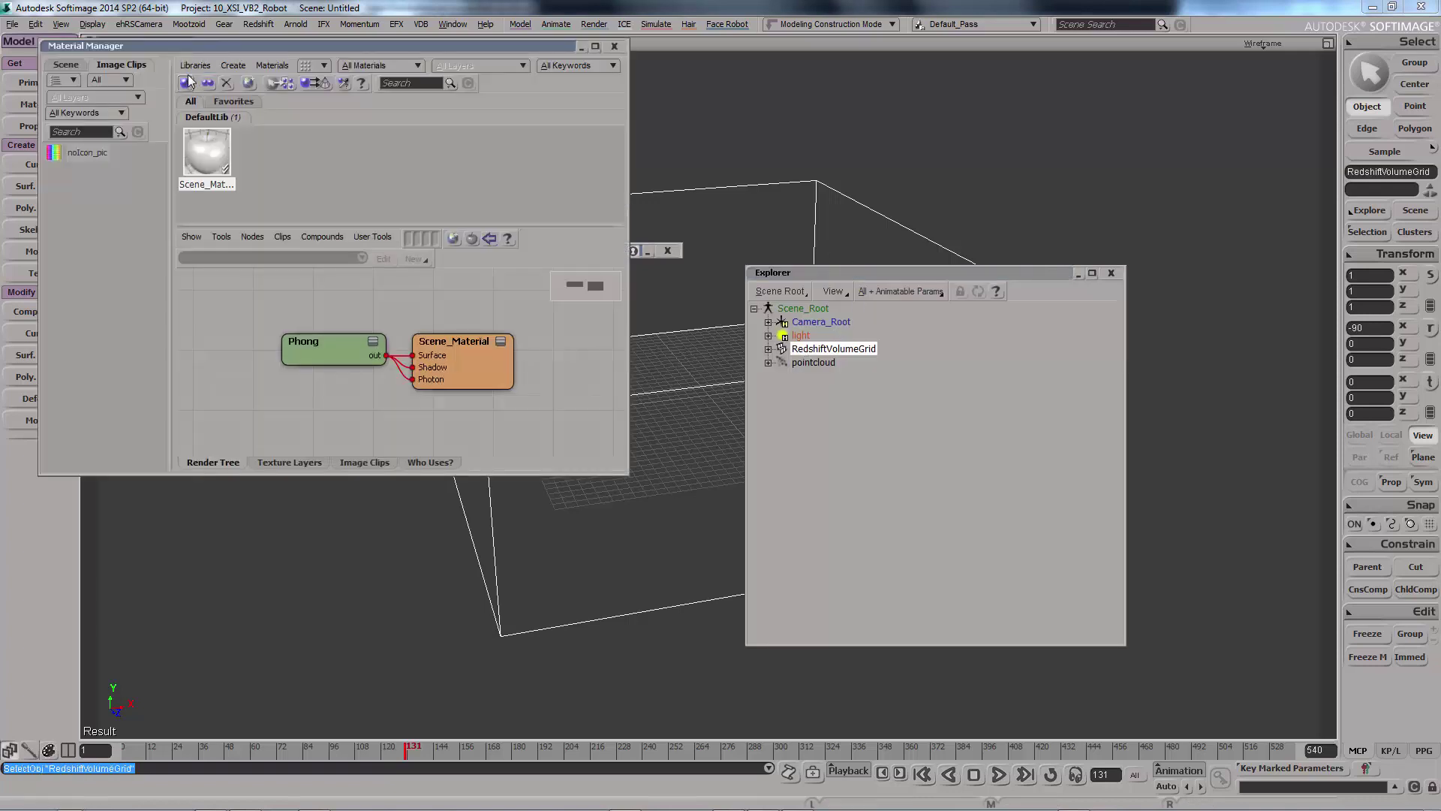
click(186, 82)
double_click(272, 157)
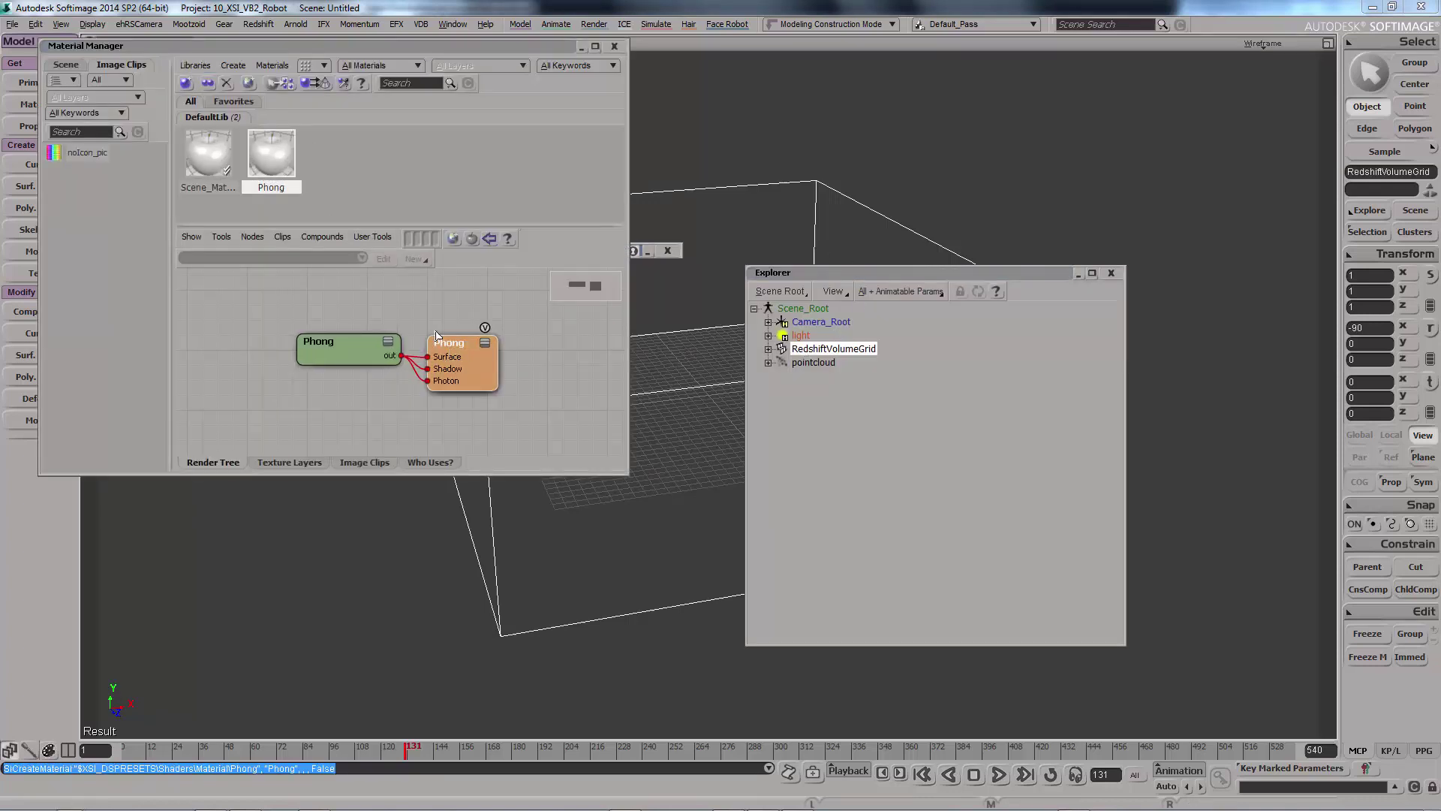
click(191, 205)
text(Volume_)
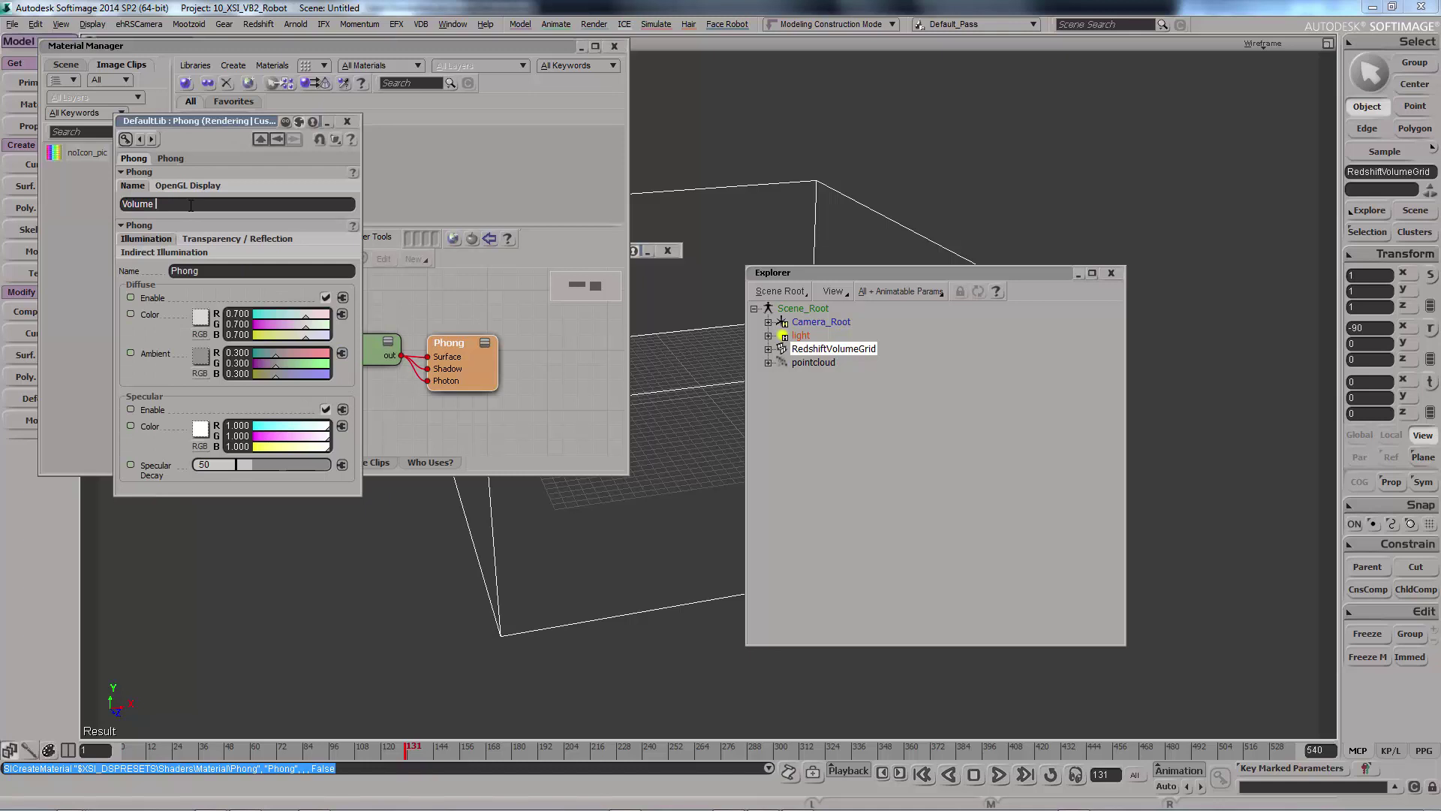
text(Grid)
key(Return)
click(346, 121)
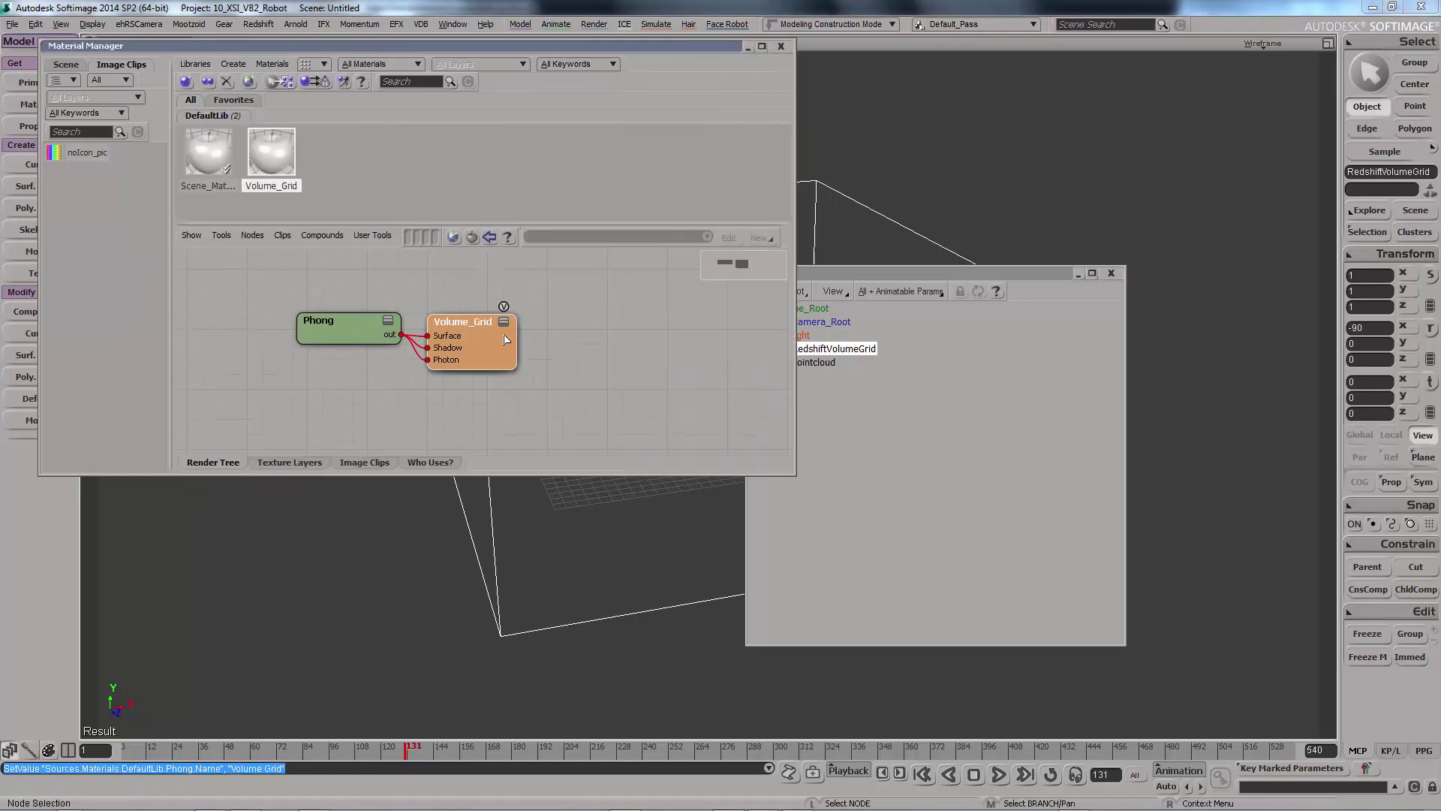
Step: Connect a new Redshift Volume Material node to the Volume input of Volume_Grid in place of the Phong shader, and open its properties
click(741, 264)
drag(363, 291, 616, 379)
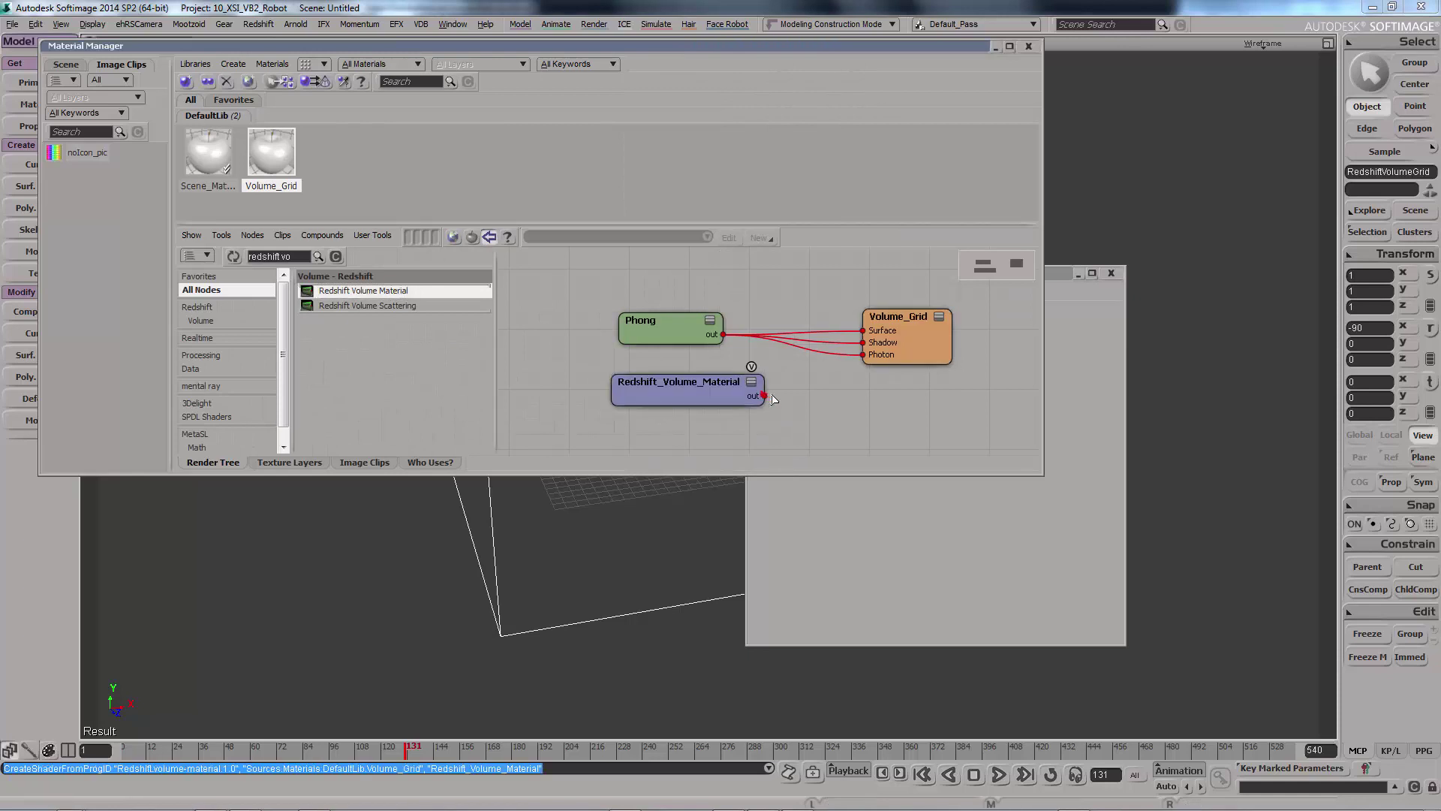
drag(764, 395, 933, 363)
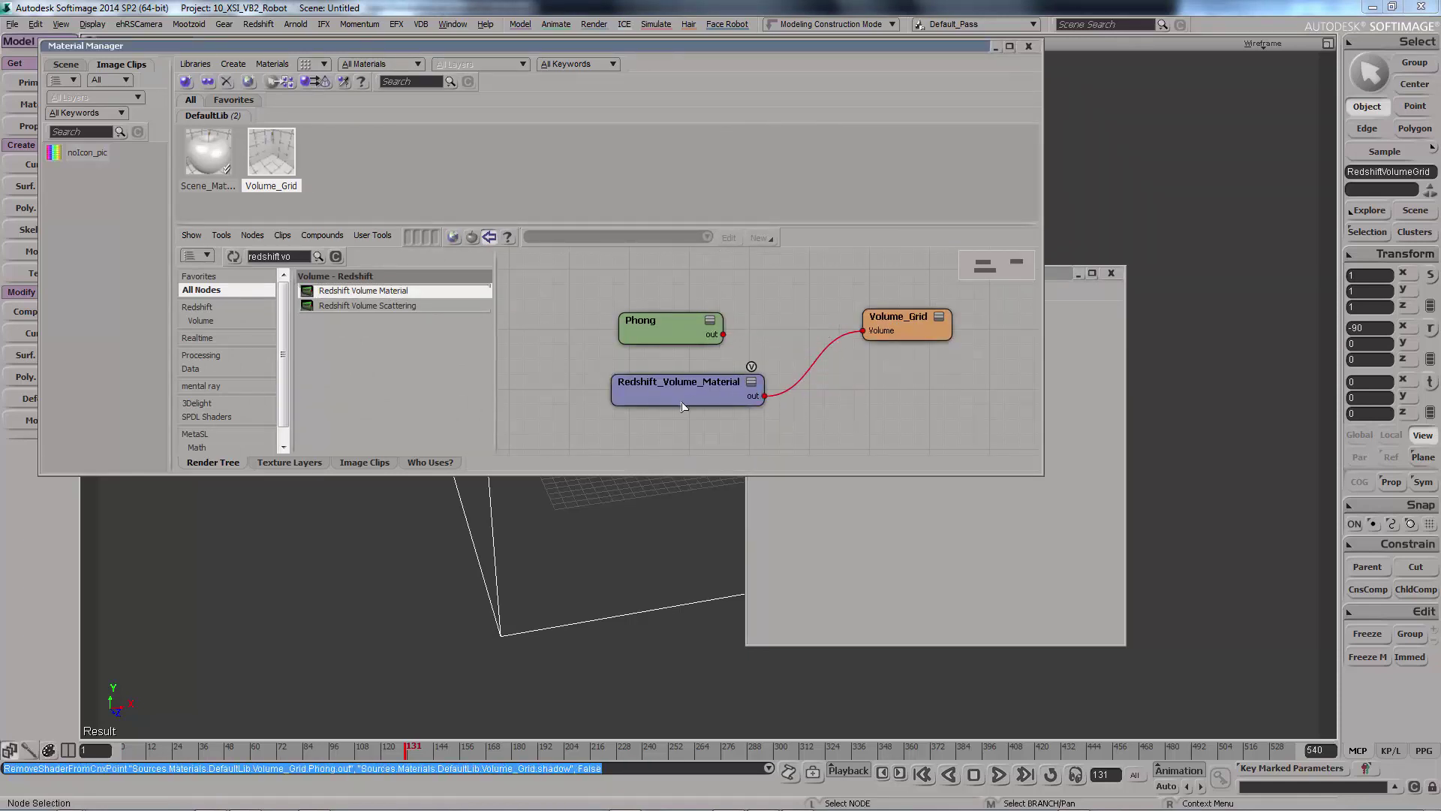
drag(748, 379, 812, 376)
double_click(813, 376)
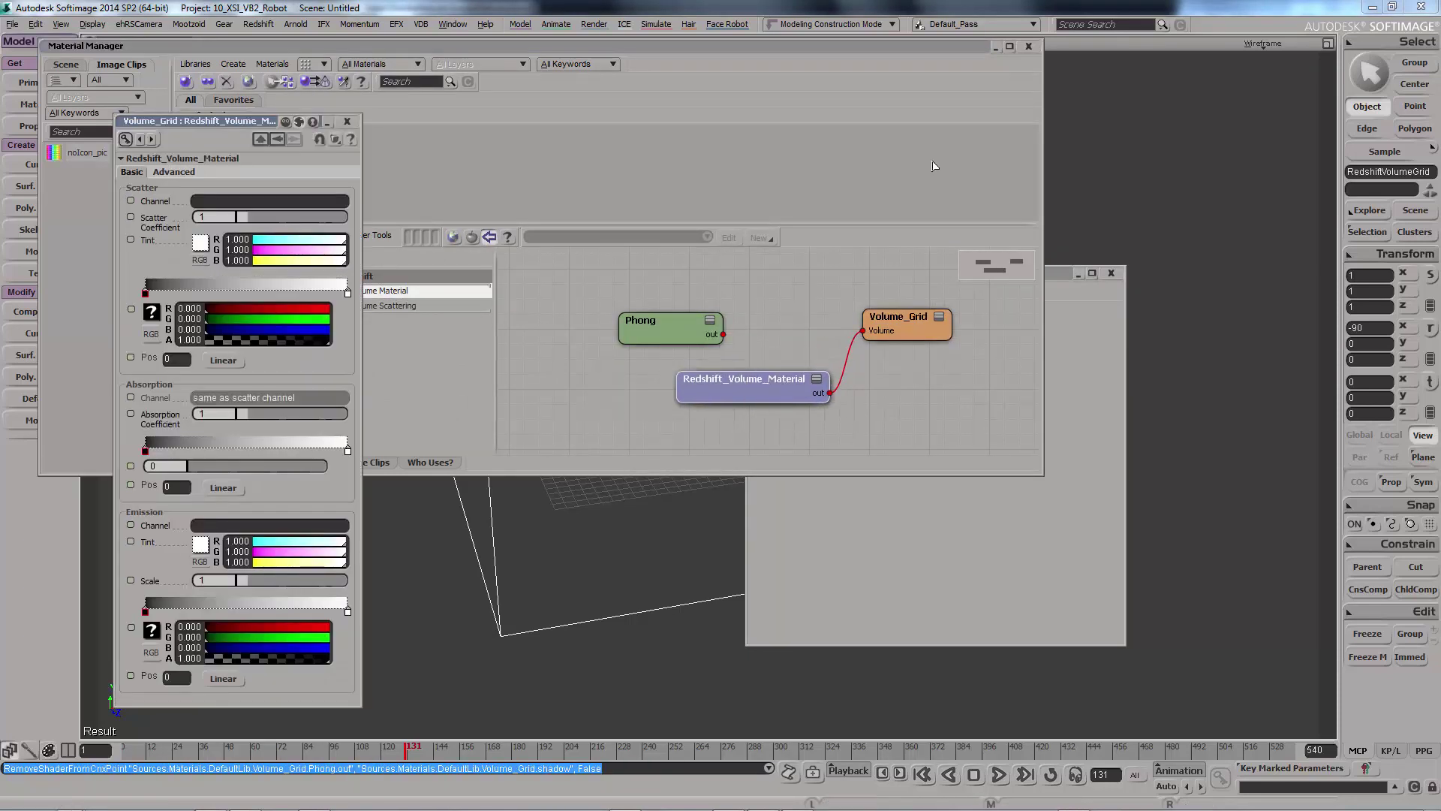
Step: Close the Material Manager and look through the Redshift Volume Material's advanced settings before returning to its basic ones
click(1028, 46)
click(174, 172)
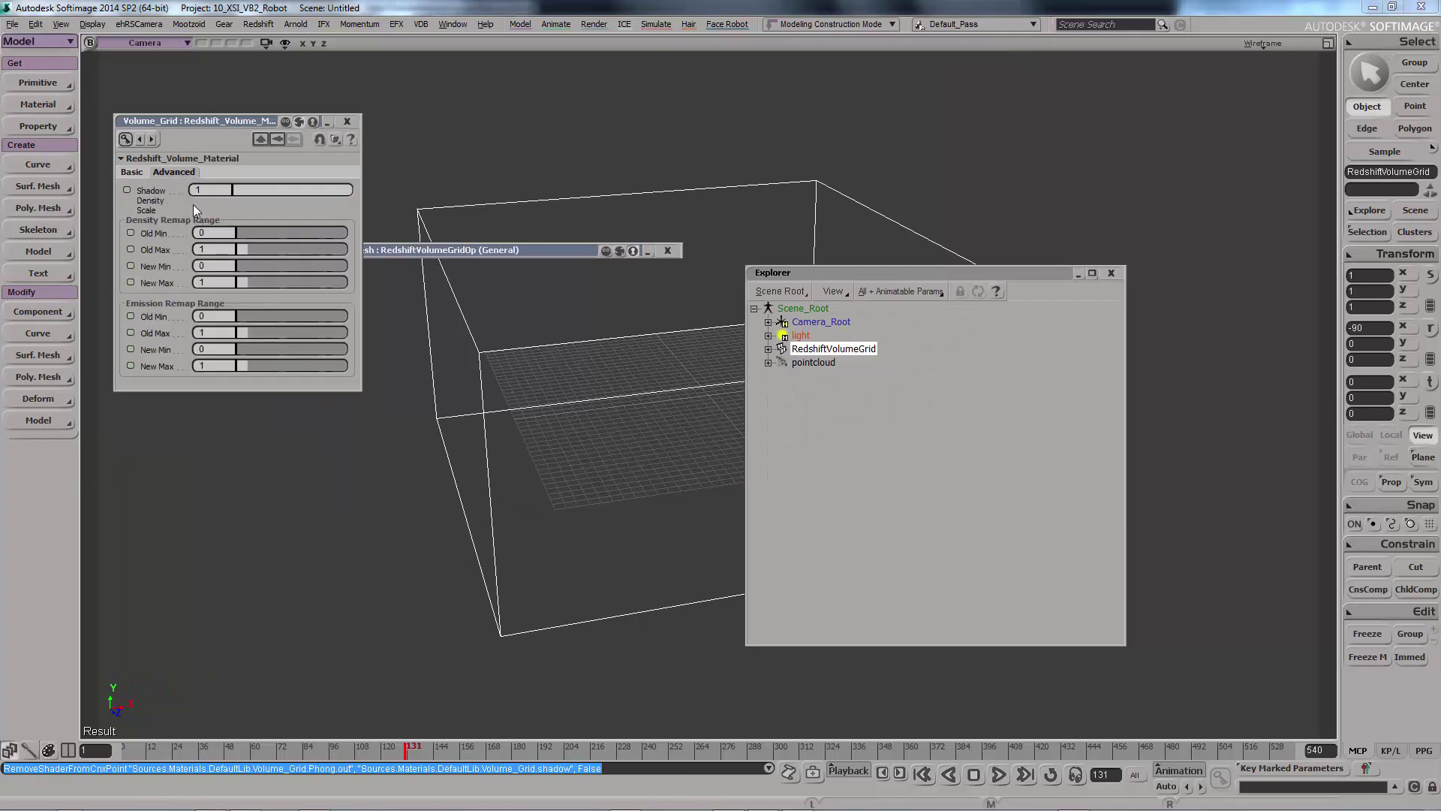
click(132, 172)
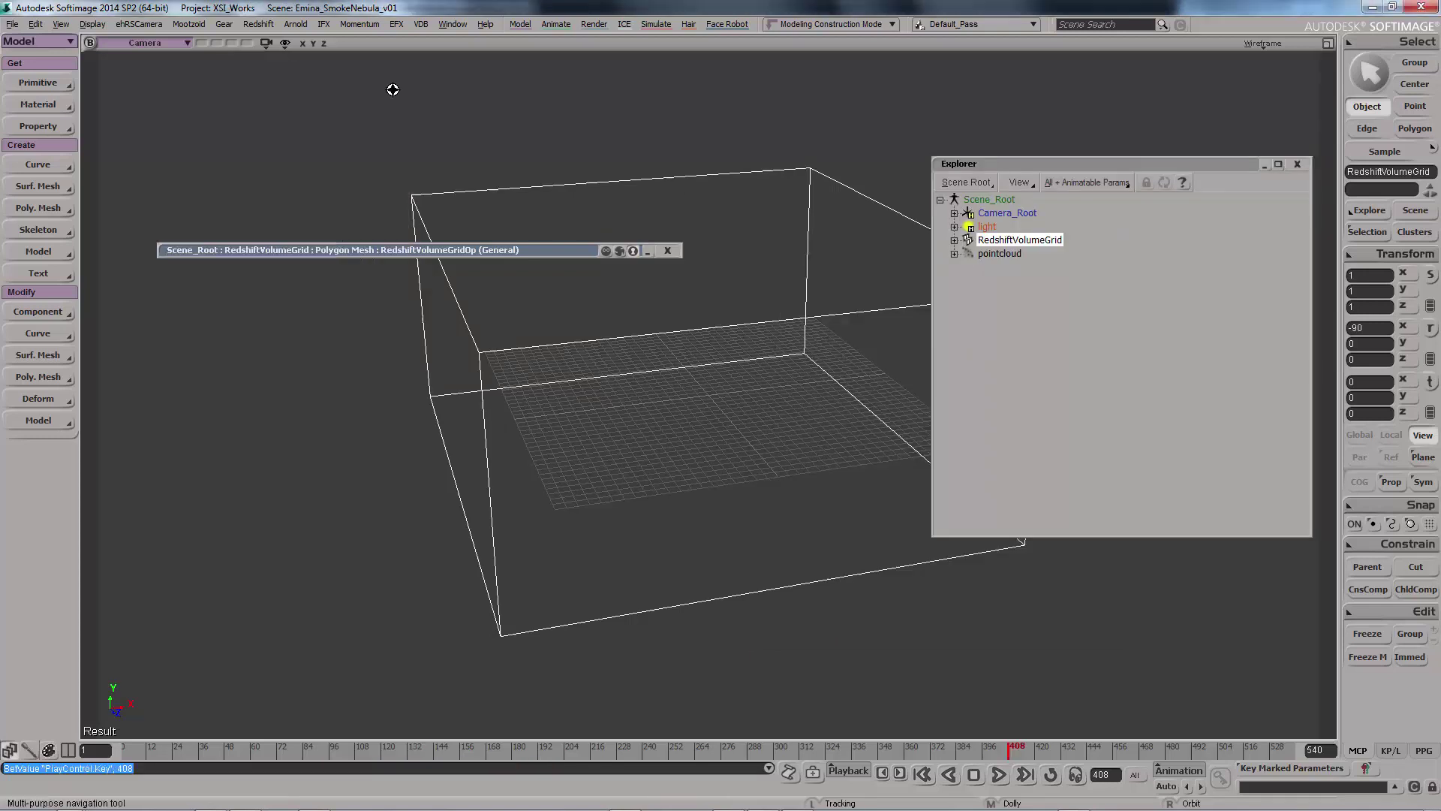
Step: Expand and widen the RedshiftVolumeGridOp property page to read the full VDB file path, and close the page
double_click(445, 249)
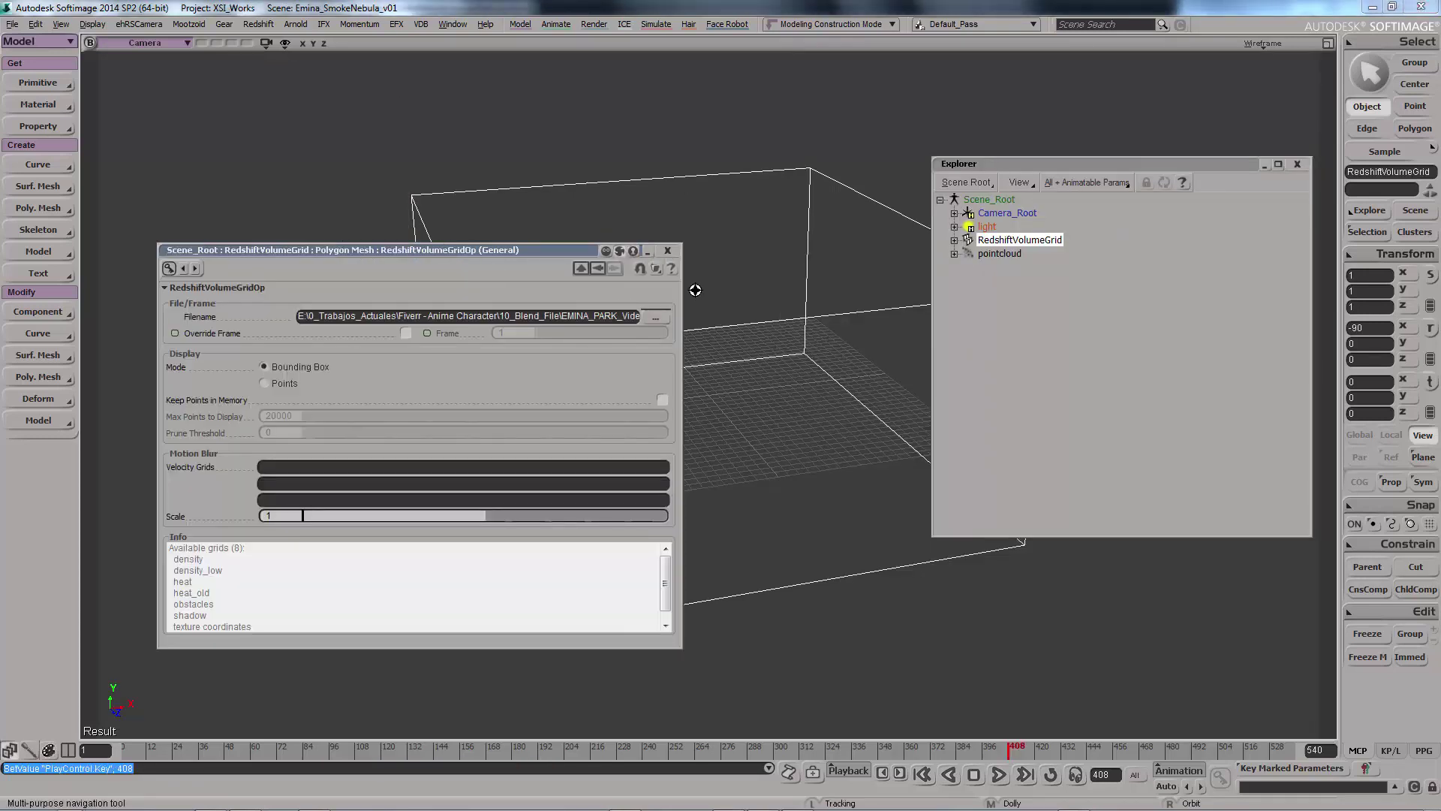
drag(681, 285, 1049, 285)
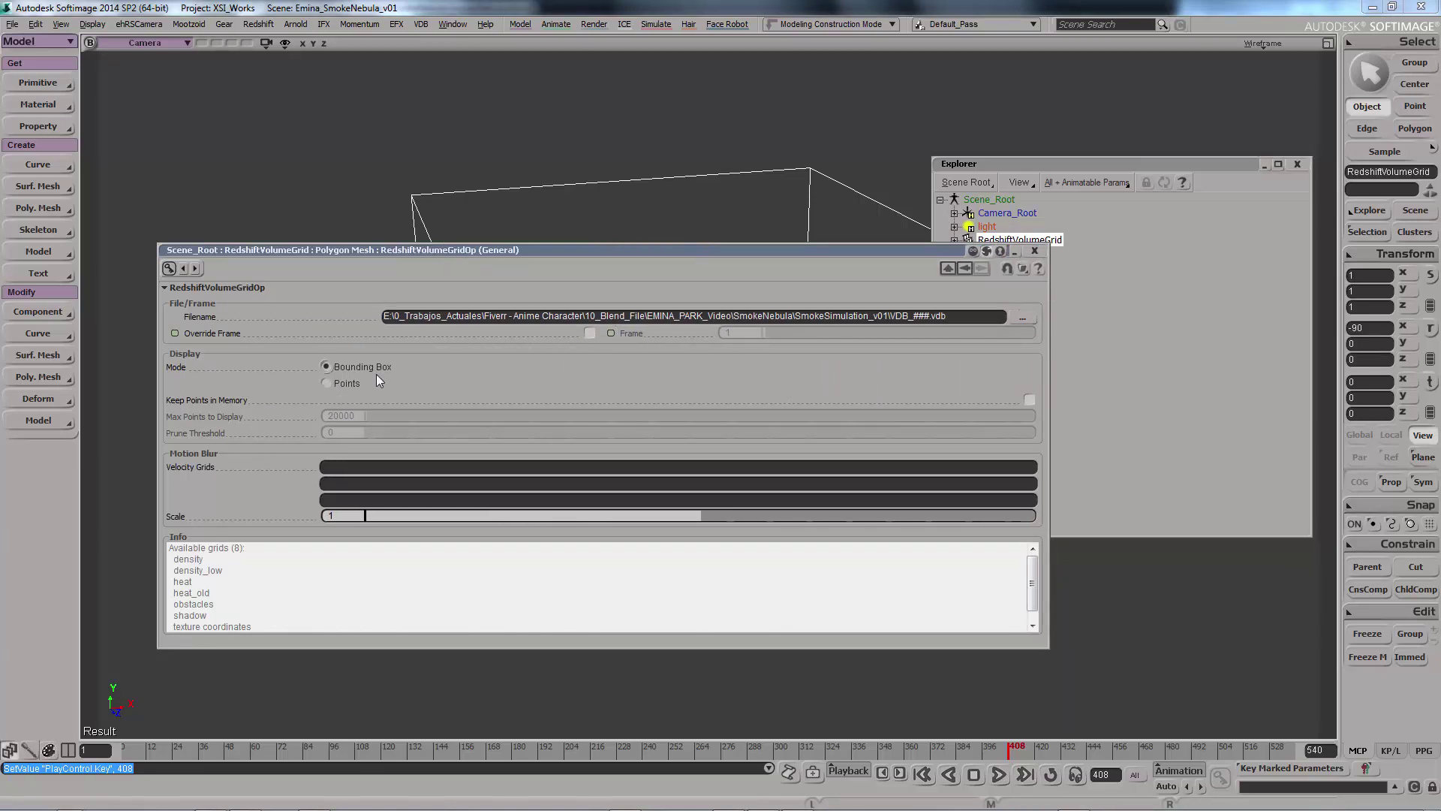
click(1036, 251)
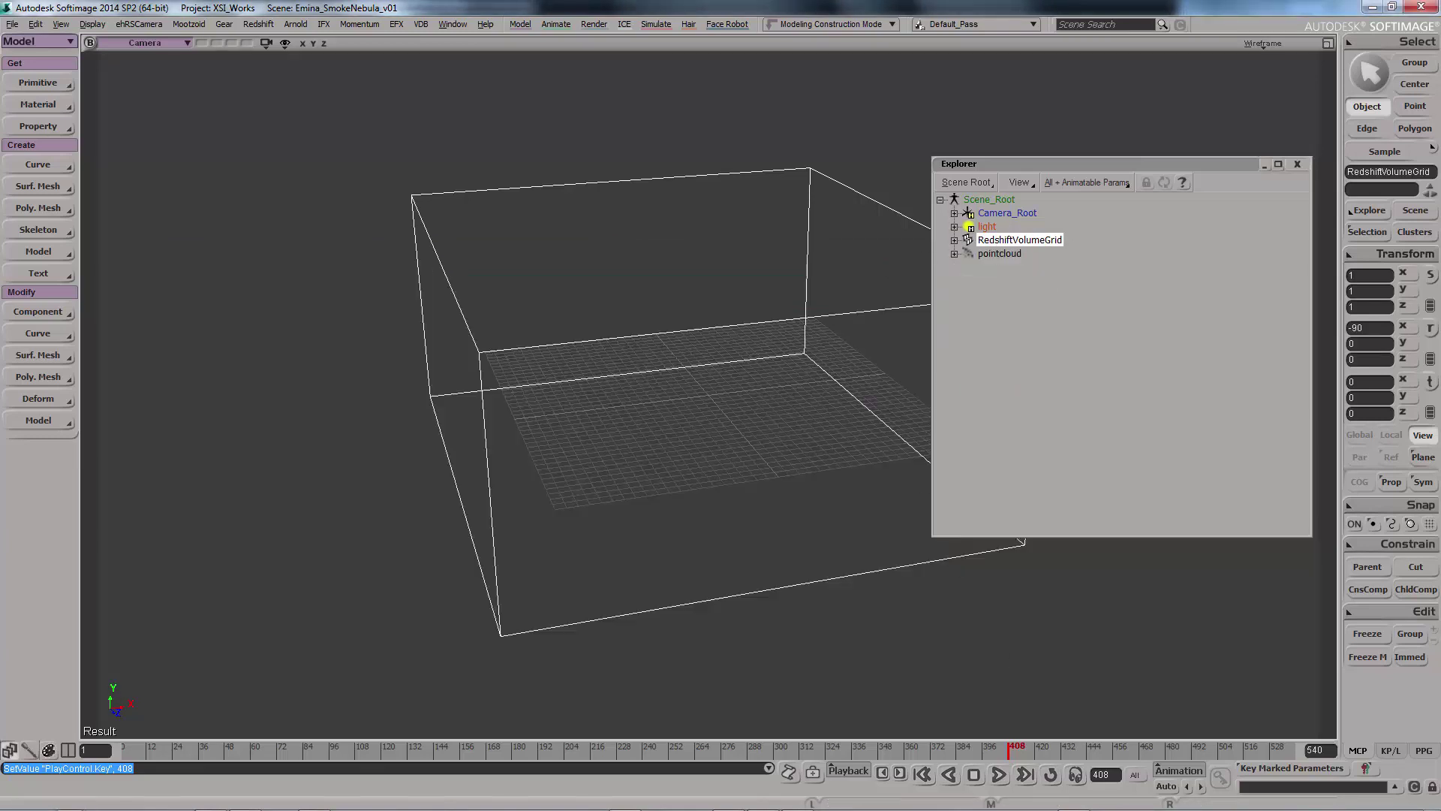
Step: Set the region renderer to Redshift in the Render Region Options
key(3)
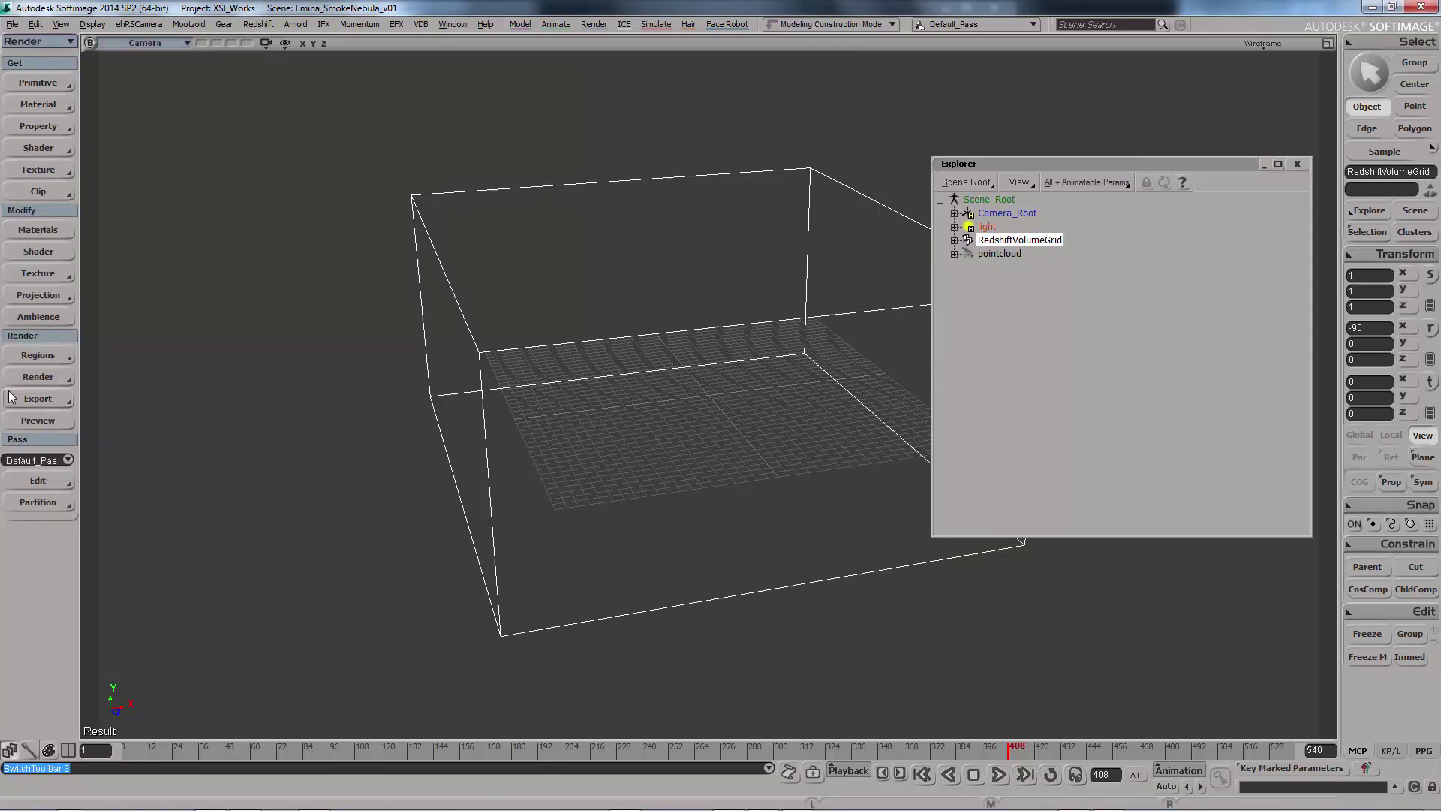
click(42, 356)
click(129, 474)
click(184, 234)
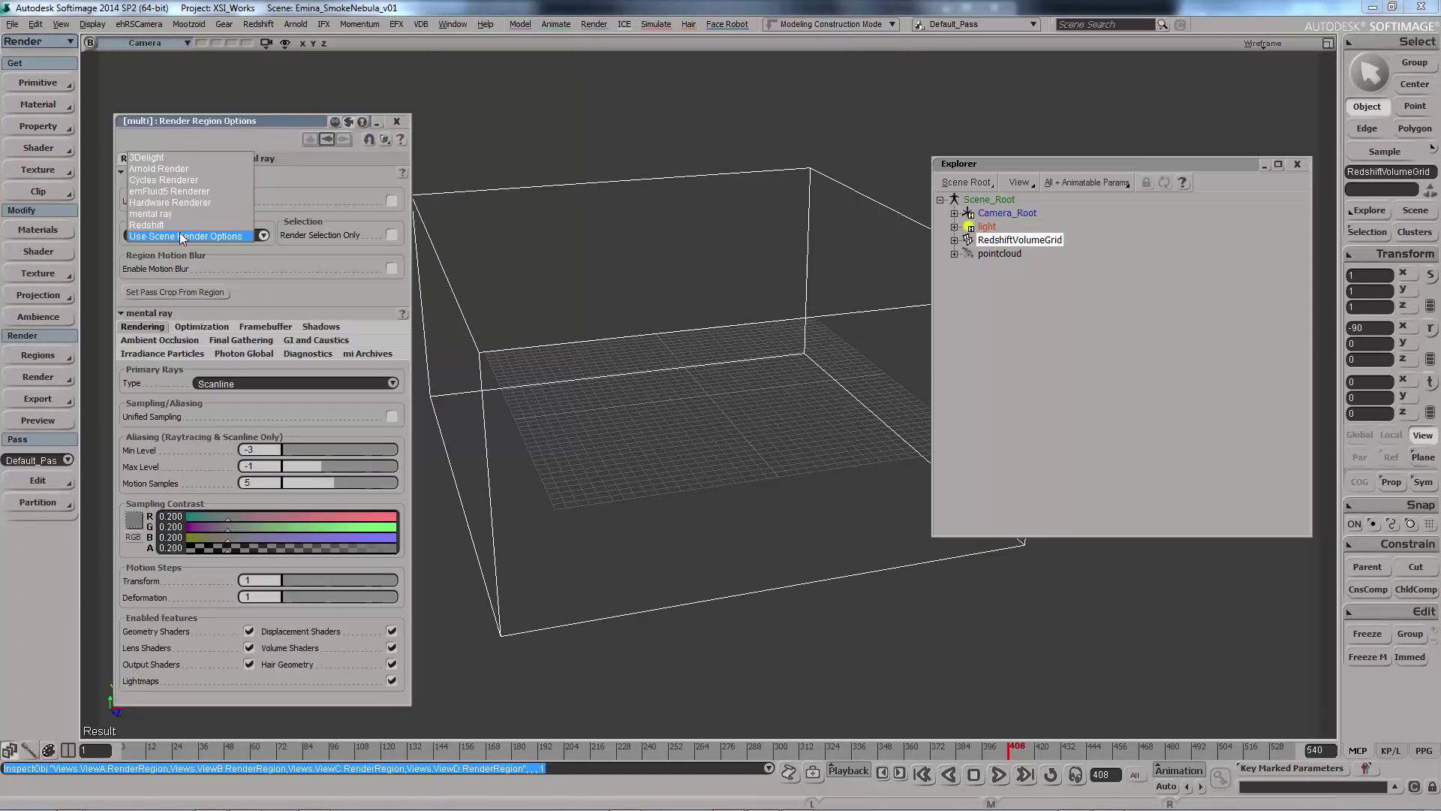
click(178, 241)
Step: Set Redshift's primary GI engine to Irradiance Cache and the secondary GI engine to Brute Force, and close the render region options
click(291, 328)
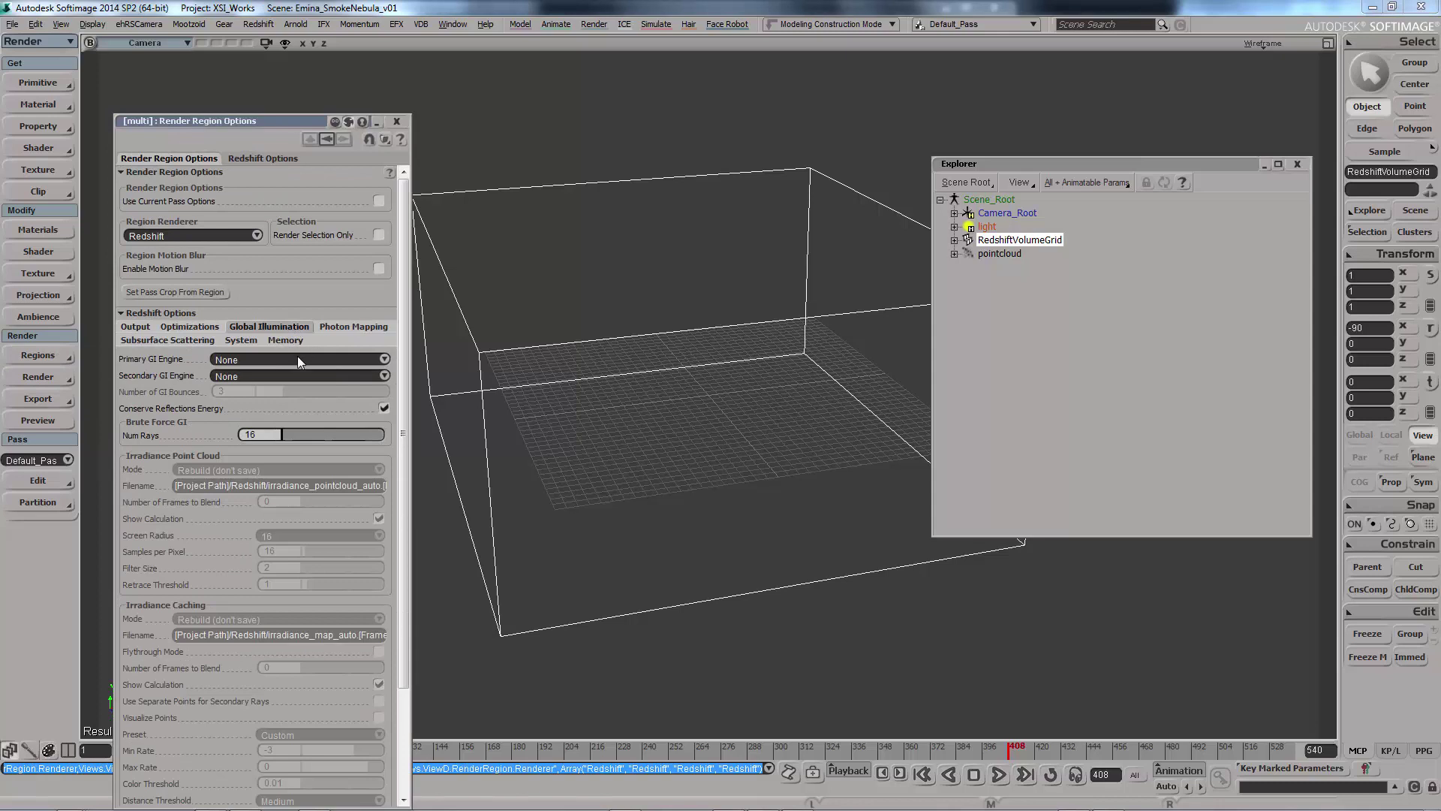
click(297, 359)
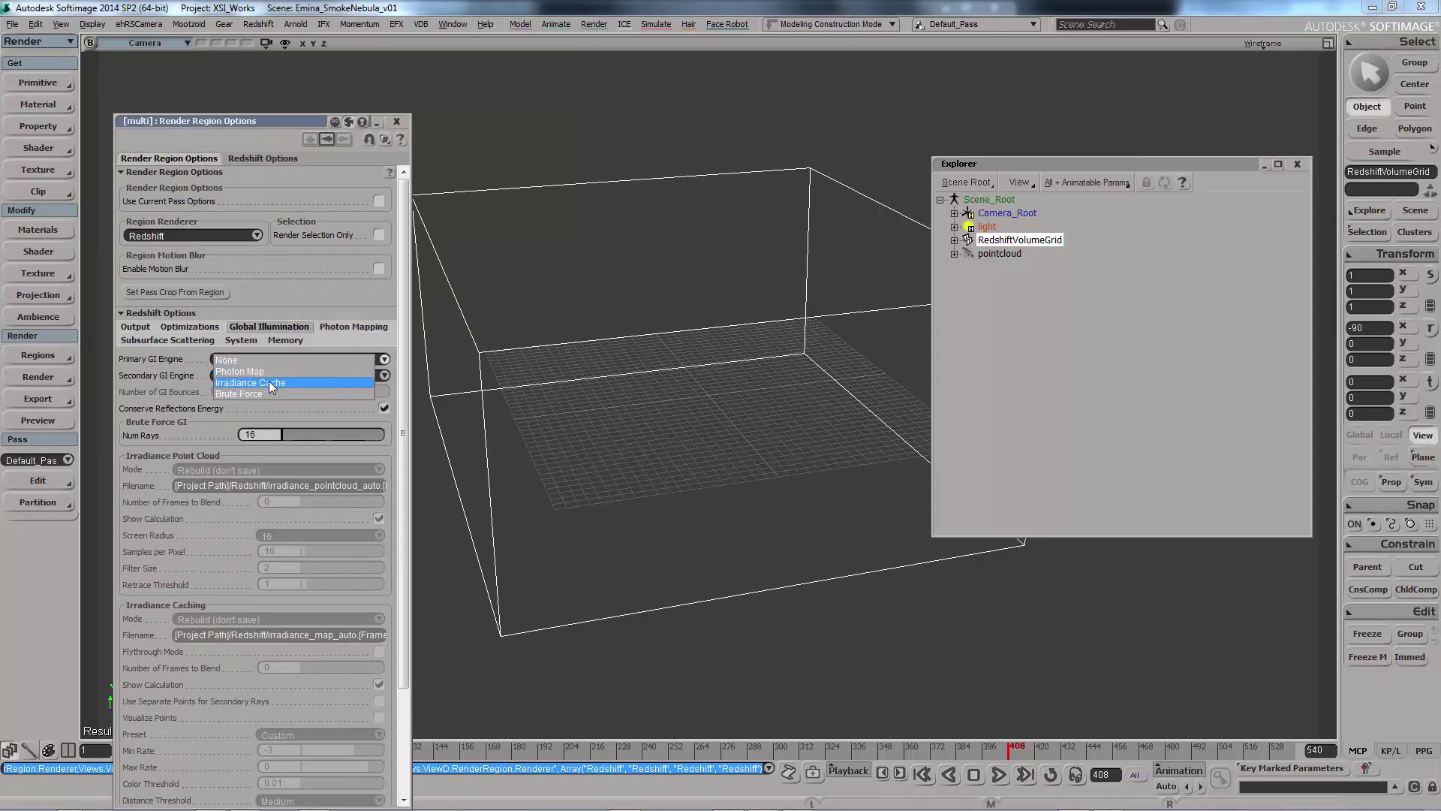
click(269, 382)
click(264, 379)
click(270, 410)
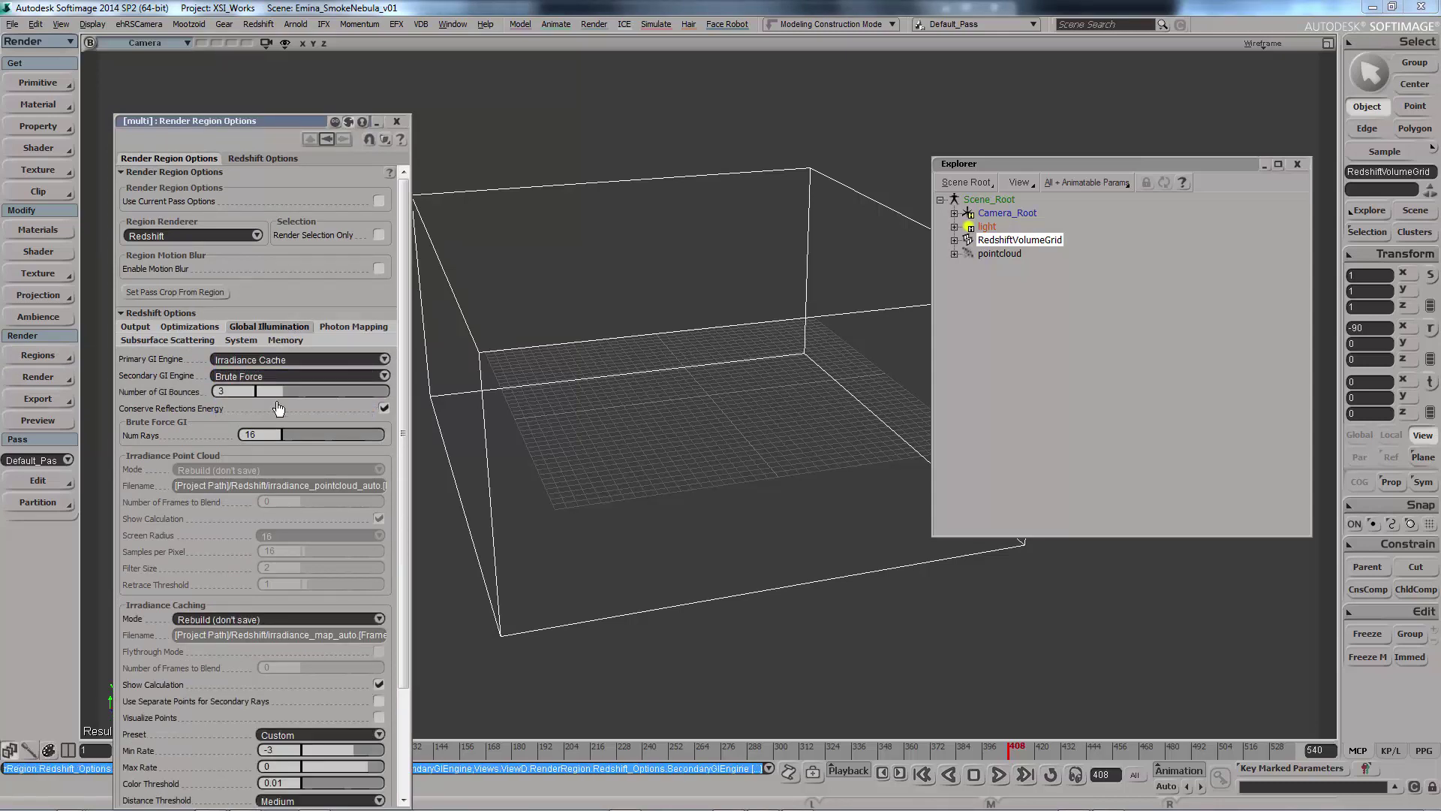
click(135, 328)
click(396, 122)
Step: Save the scene and draw a render region over the volume grid's bounding box
key(ctrl+s)
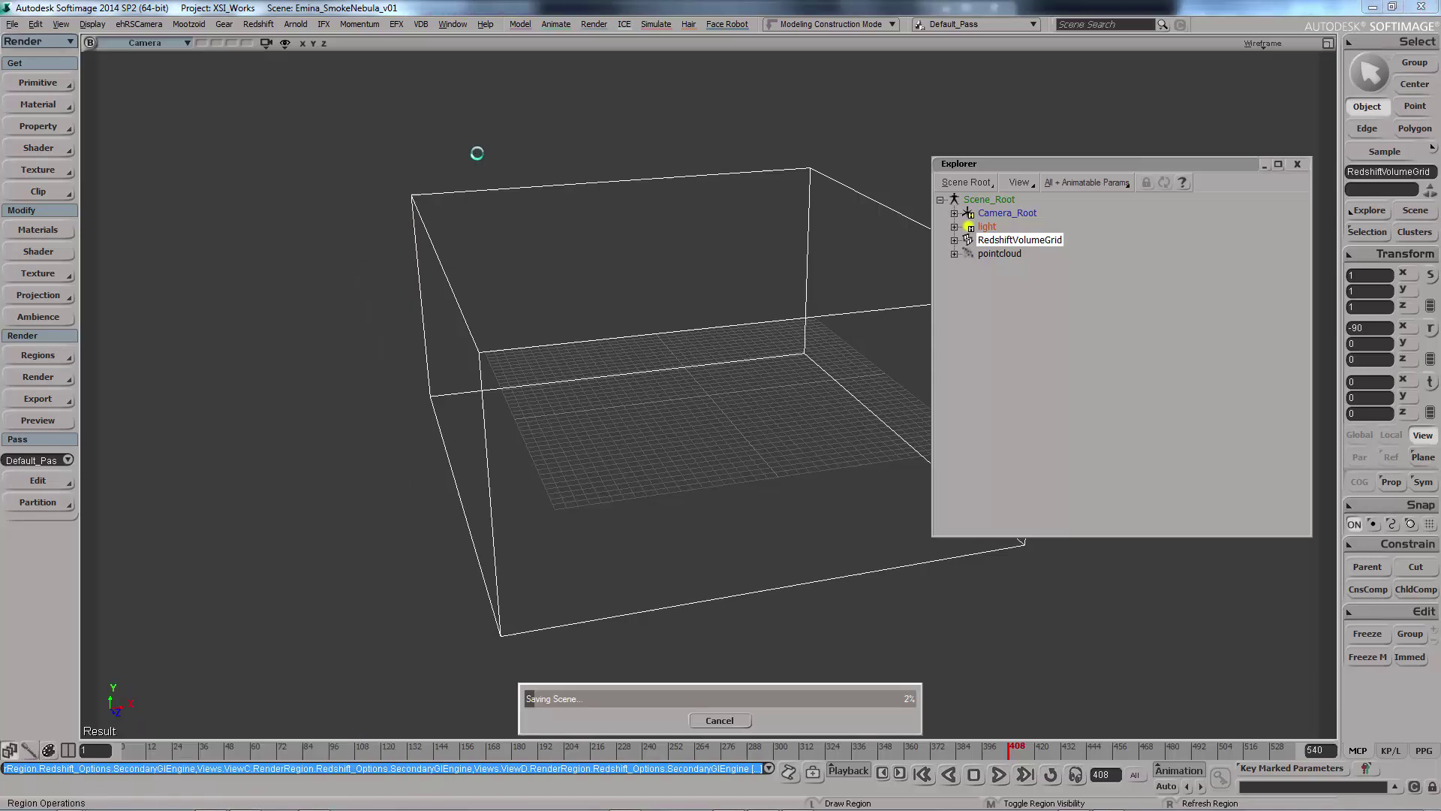
drag(344, 116, 897, 593)
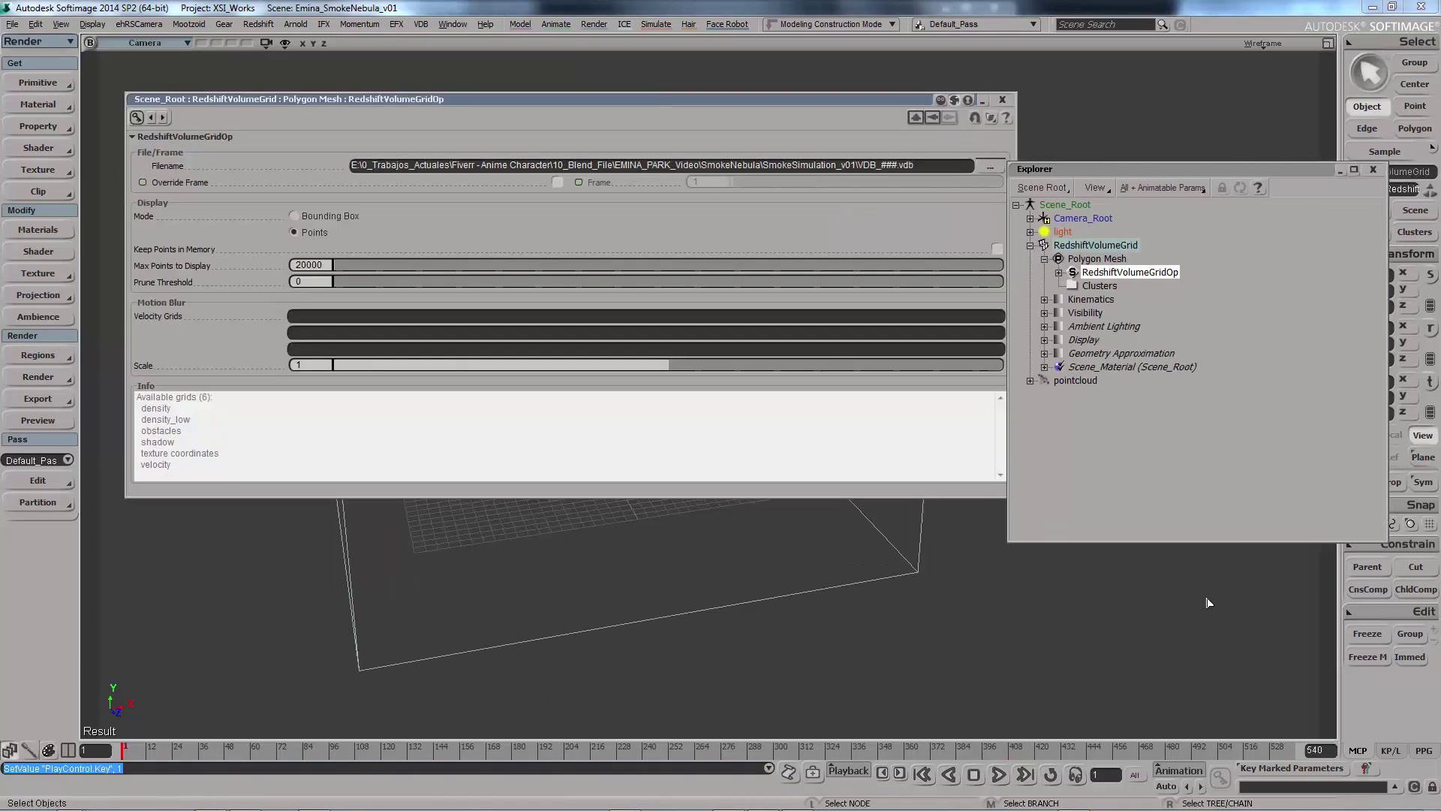
Step: Select RedshiftVolumeGridOp in the Explorer and try its Bounding Box display mode while scrubbing the timeline around frame 1
click(1030, 246)
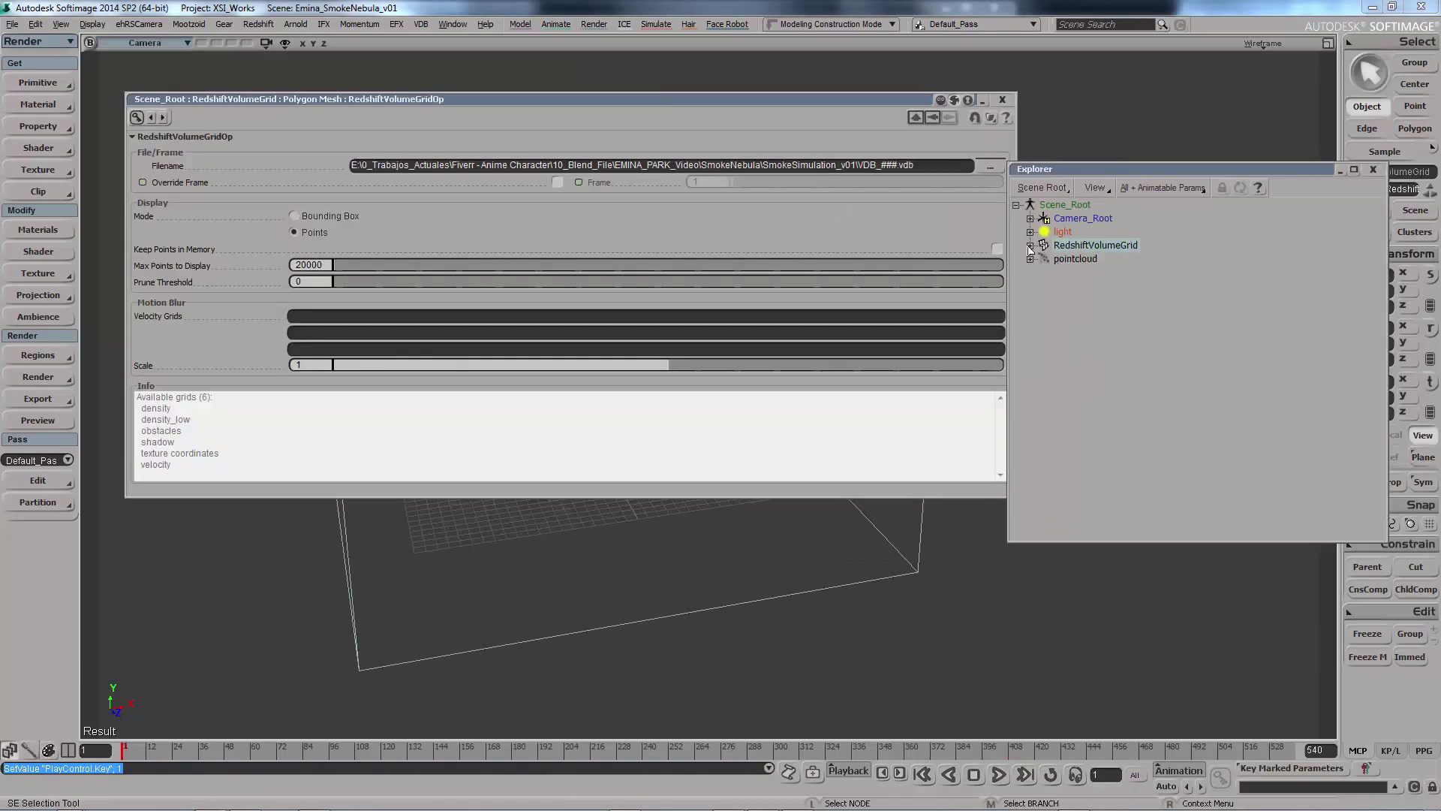
click(1030, 245)
click(1126, 279)
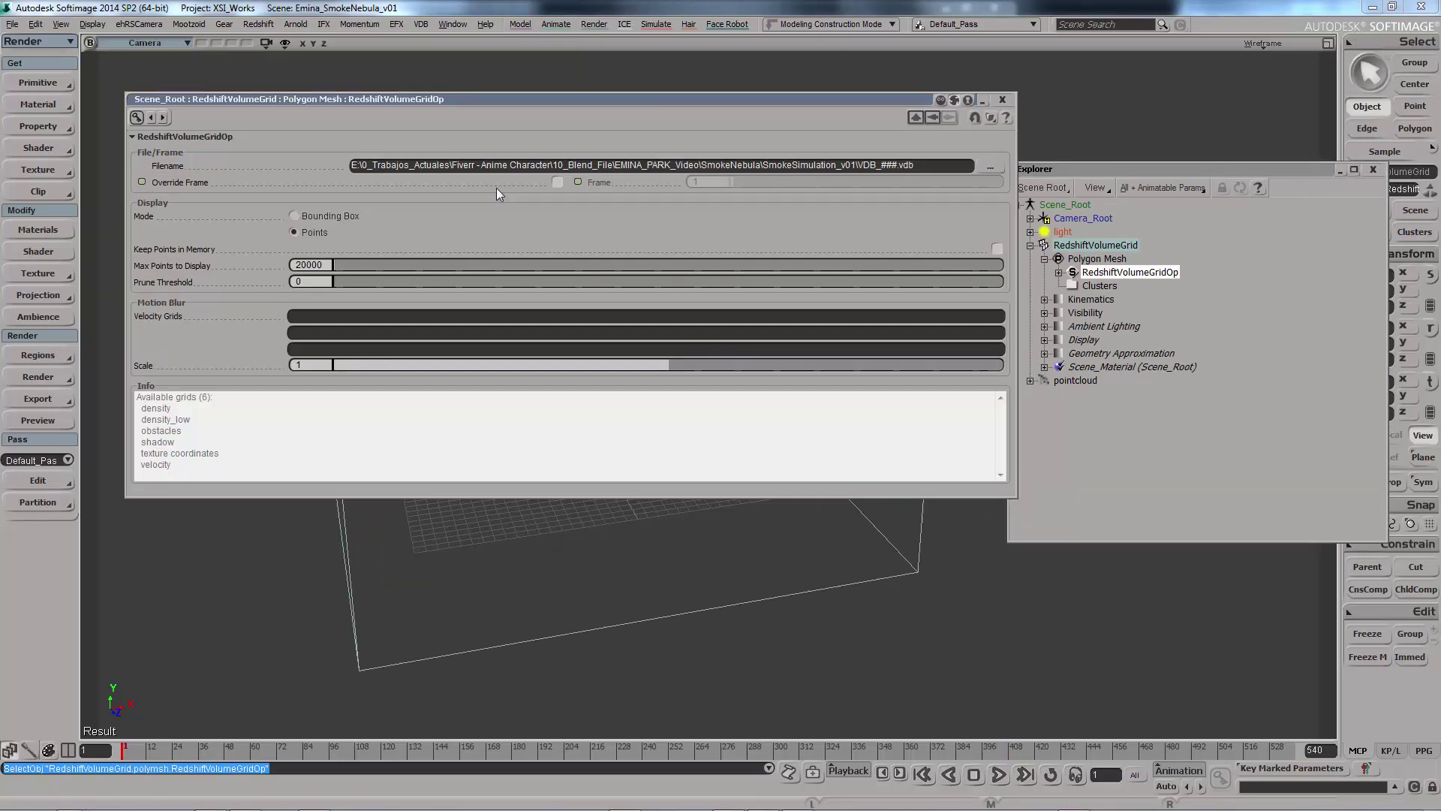
click(295, 215)
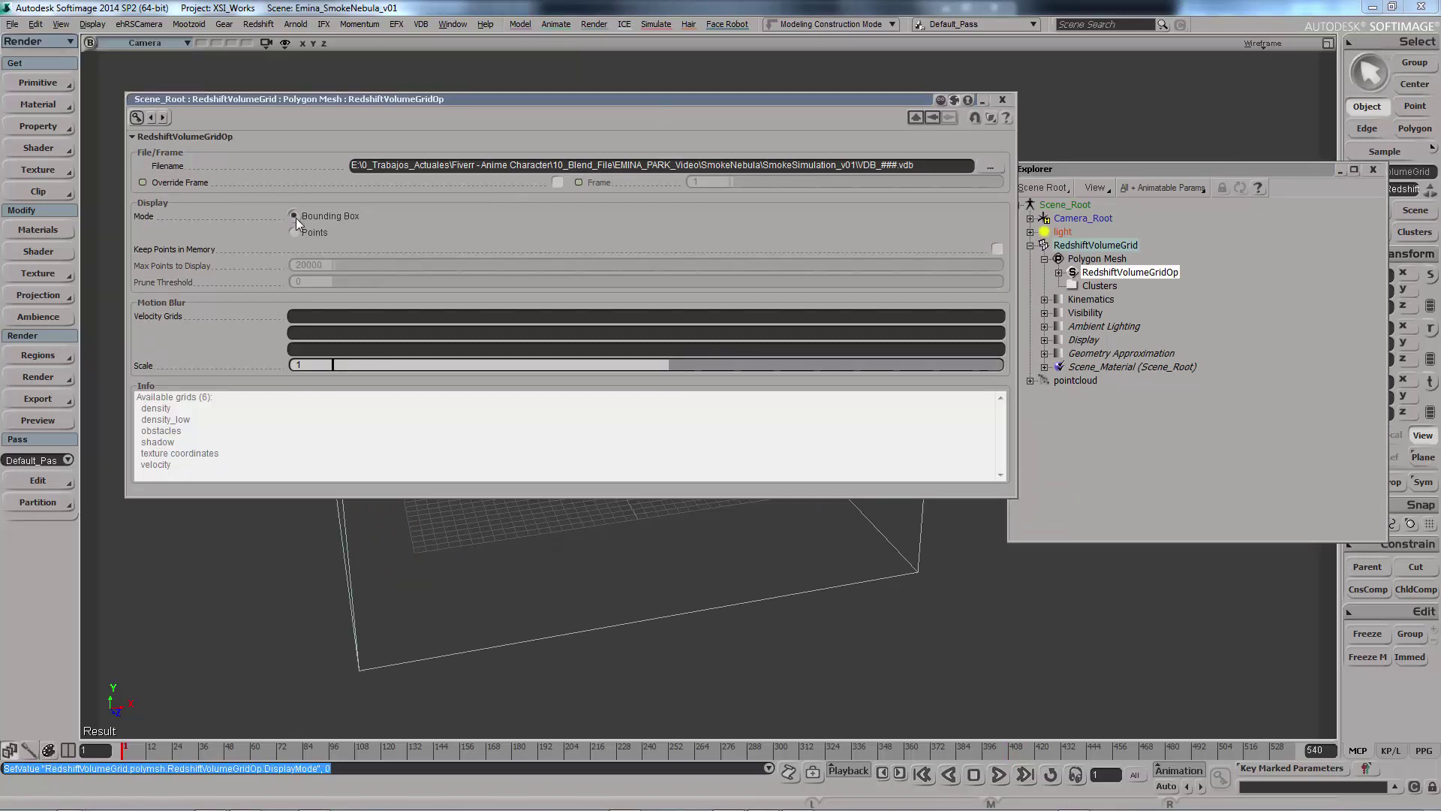
double_click(429, 103)
drag(124, 749, 68, 722)
double_click(447, 98)
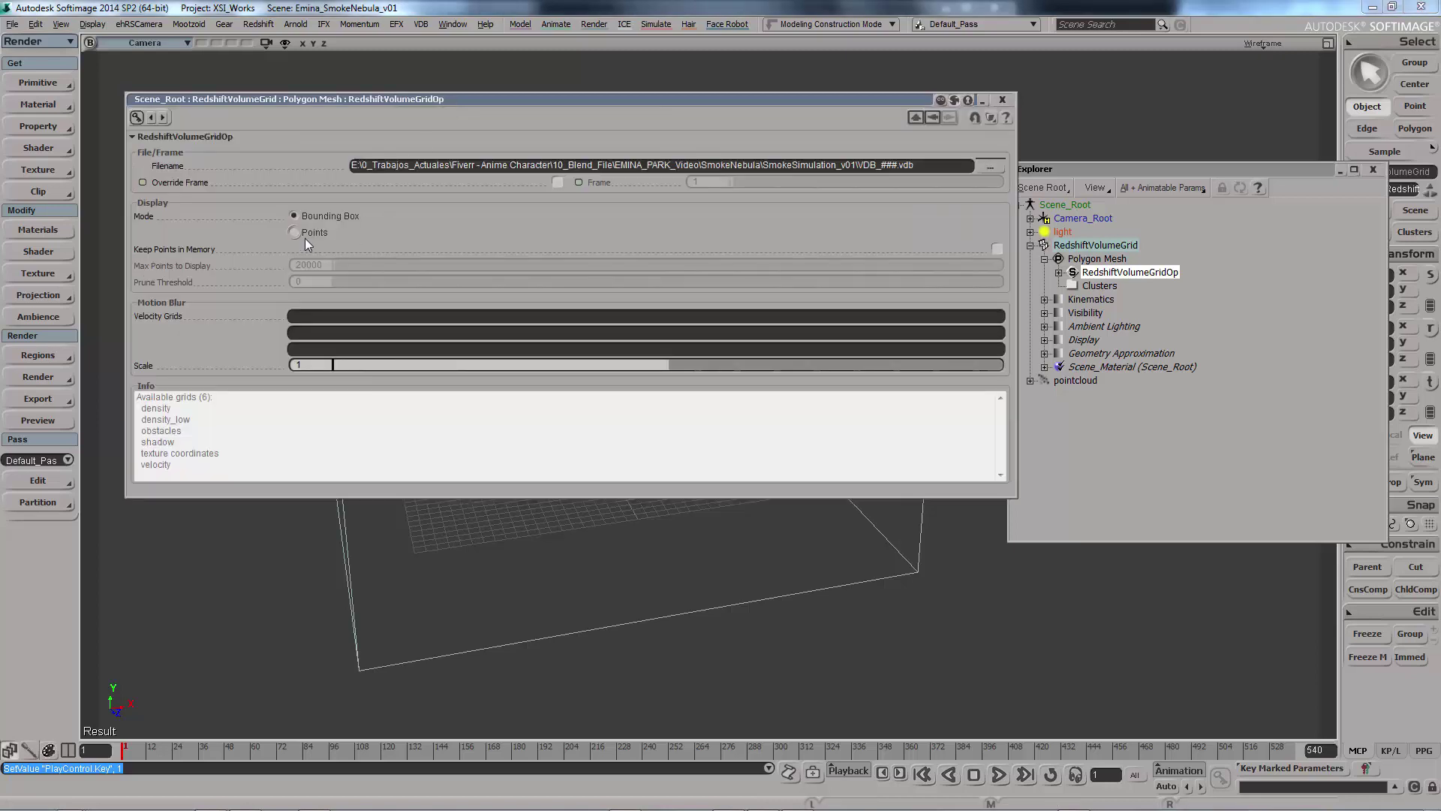
Step: Set the volume grid's display mode to Points and scrub through the timeline to preview the smoke
click(300, 234)
double_click(454, 100)
drag(172, 749, 964, 730)
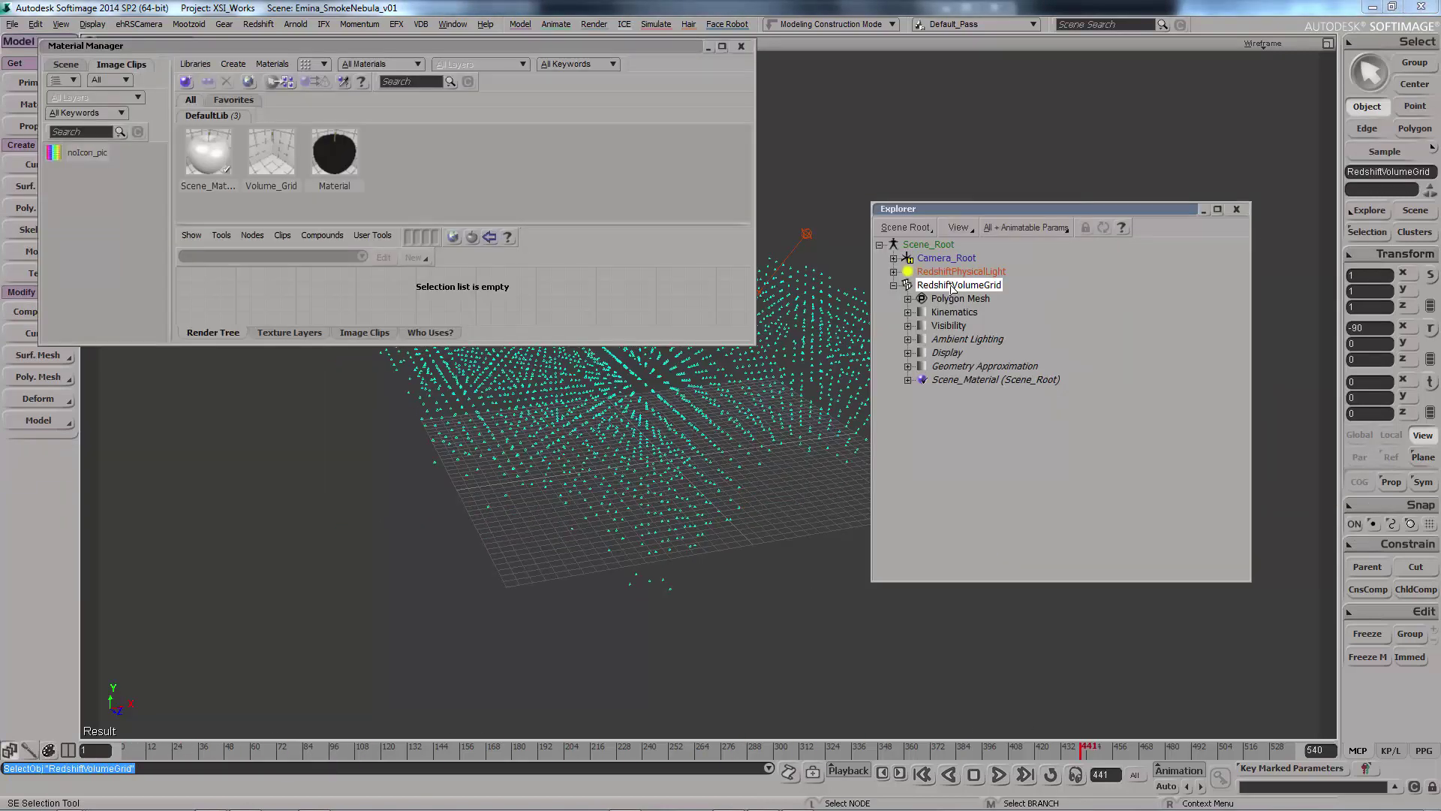
Step: Assign the Volume_Grid material to the RedshiftVolumeGrid object and close the Material Manager
click(271, 161)
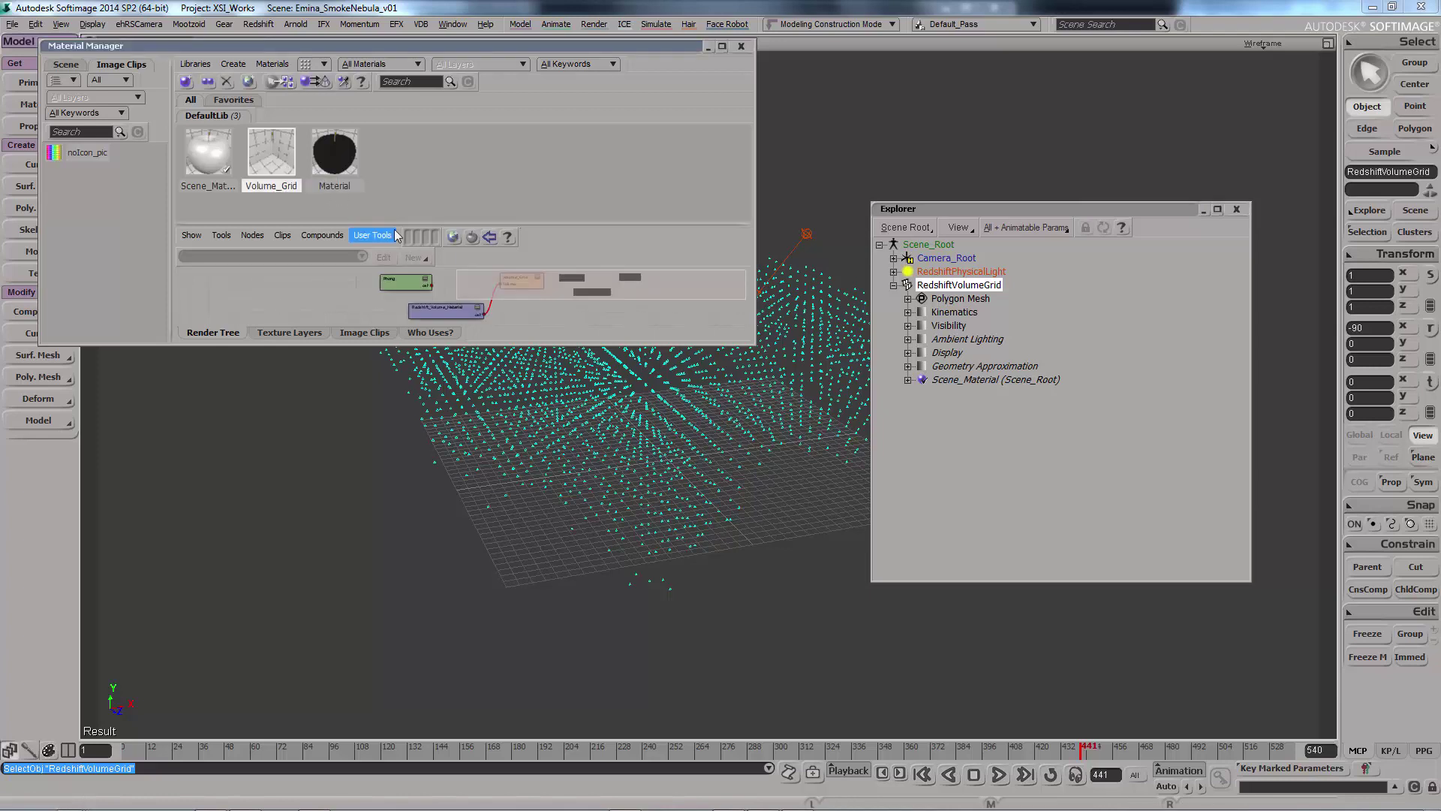
double_click(450, 312)
click(346, 121)
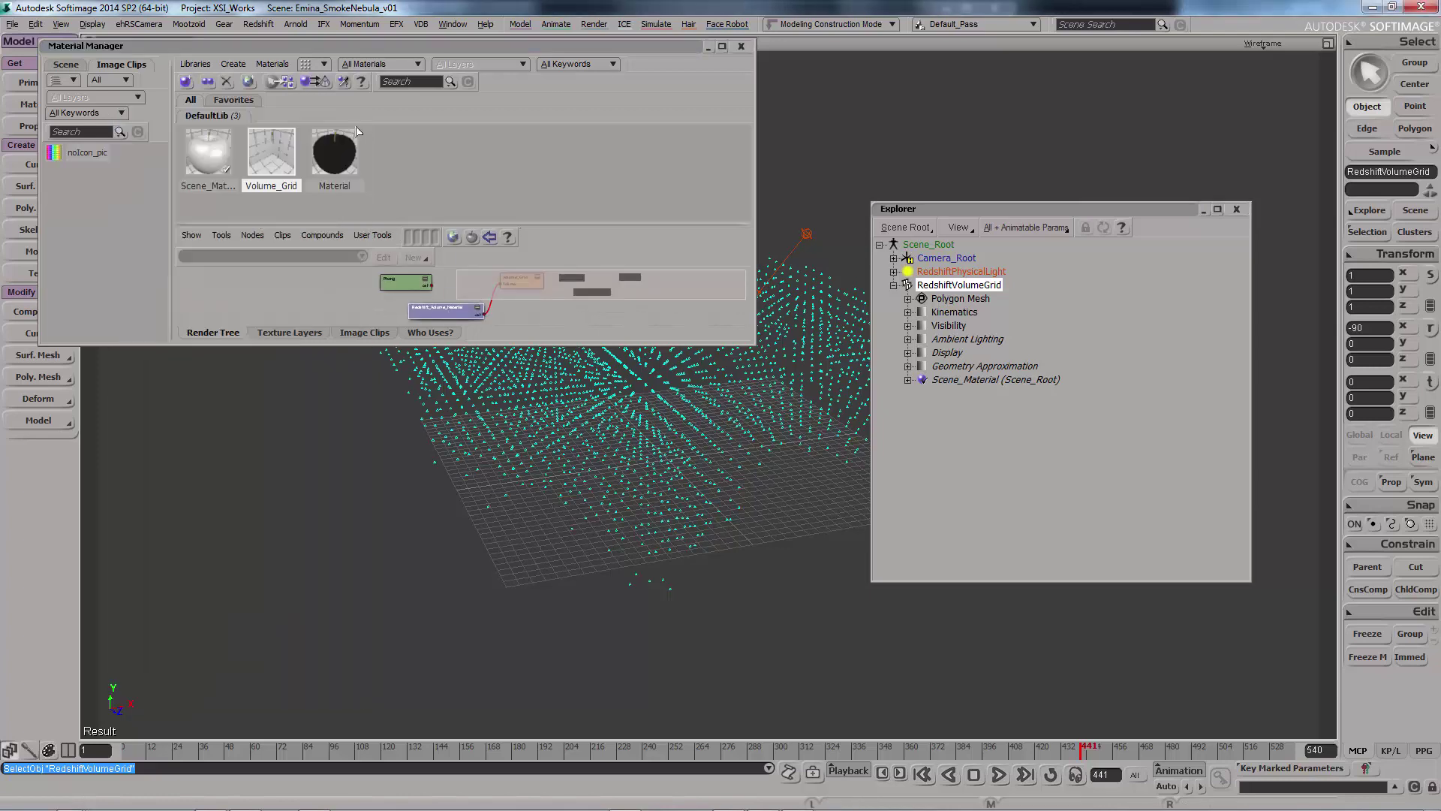
click(314, 82)
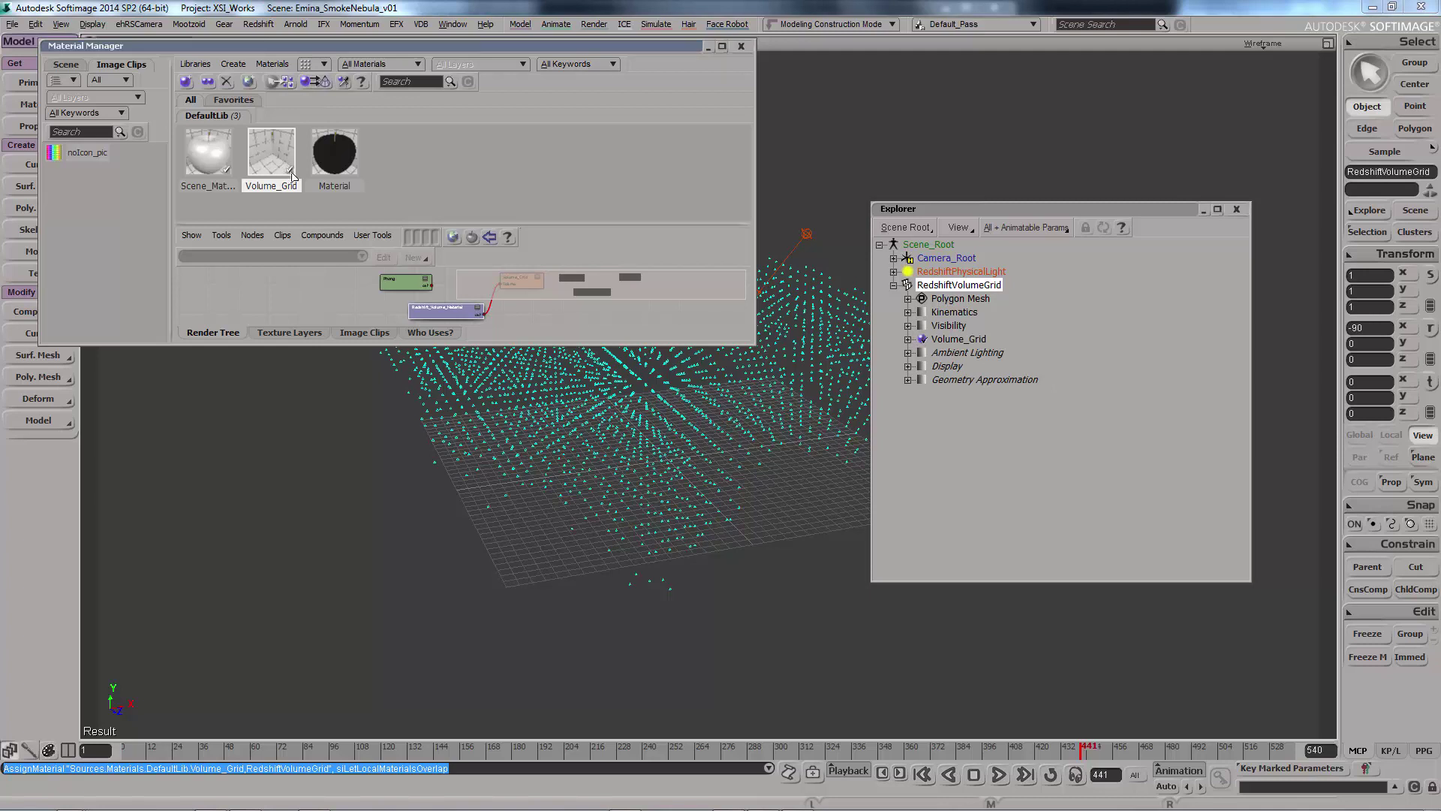
click(741, 46)
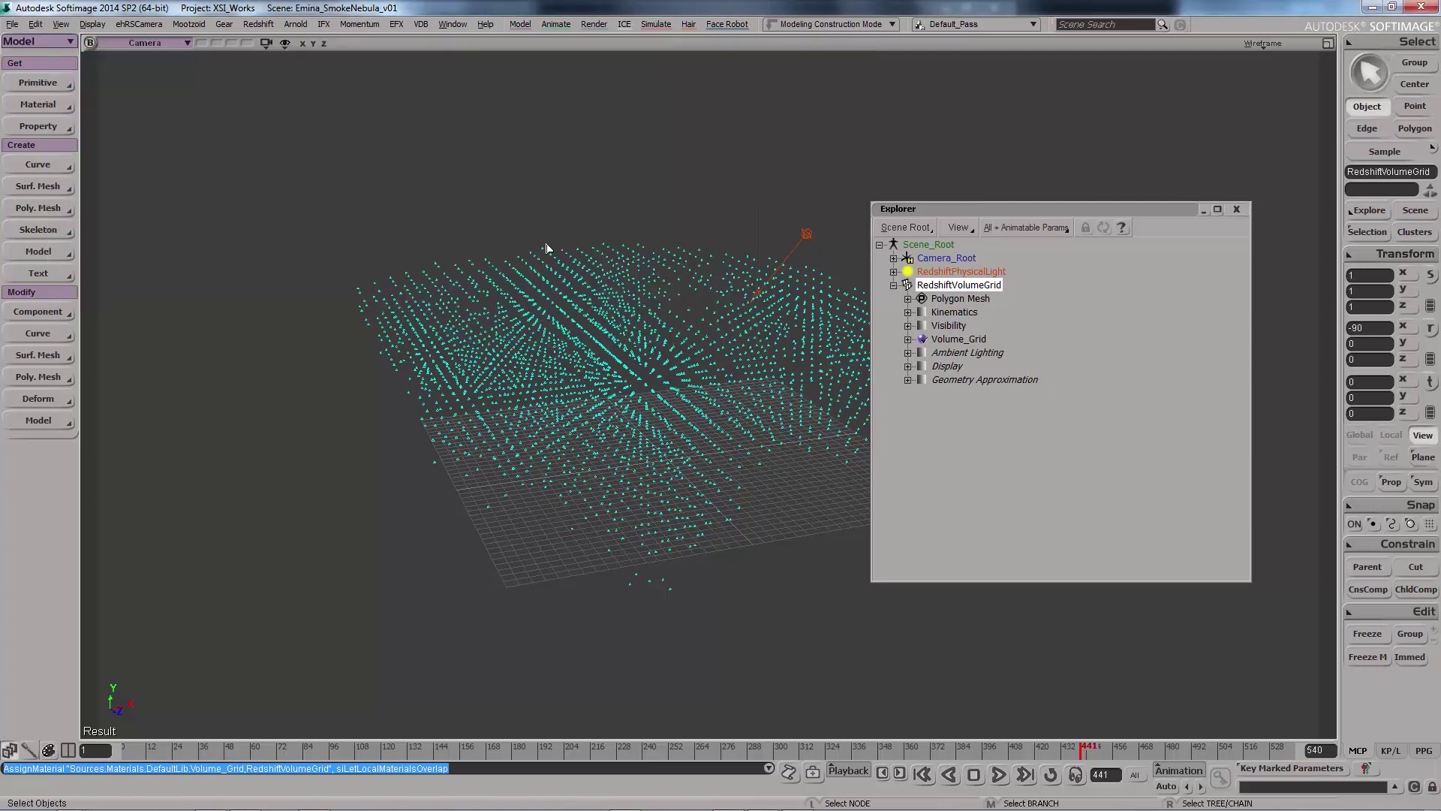
Step: Preview the smoke in a render region at frame 441, and close the Explorer and the region
middle_click(378, 226)
click(415, 189)
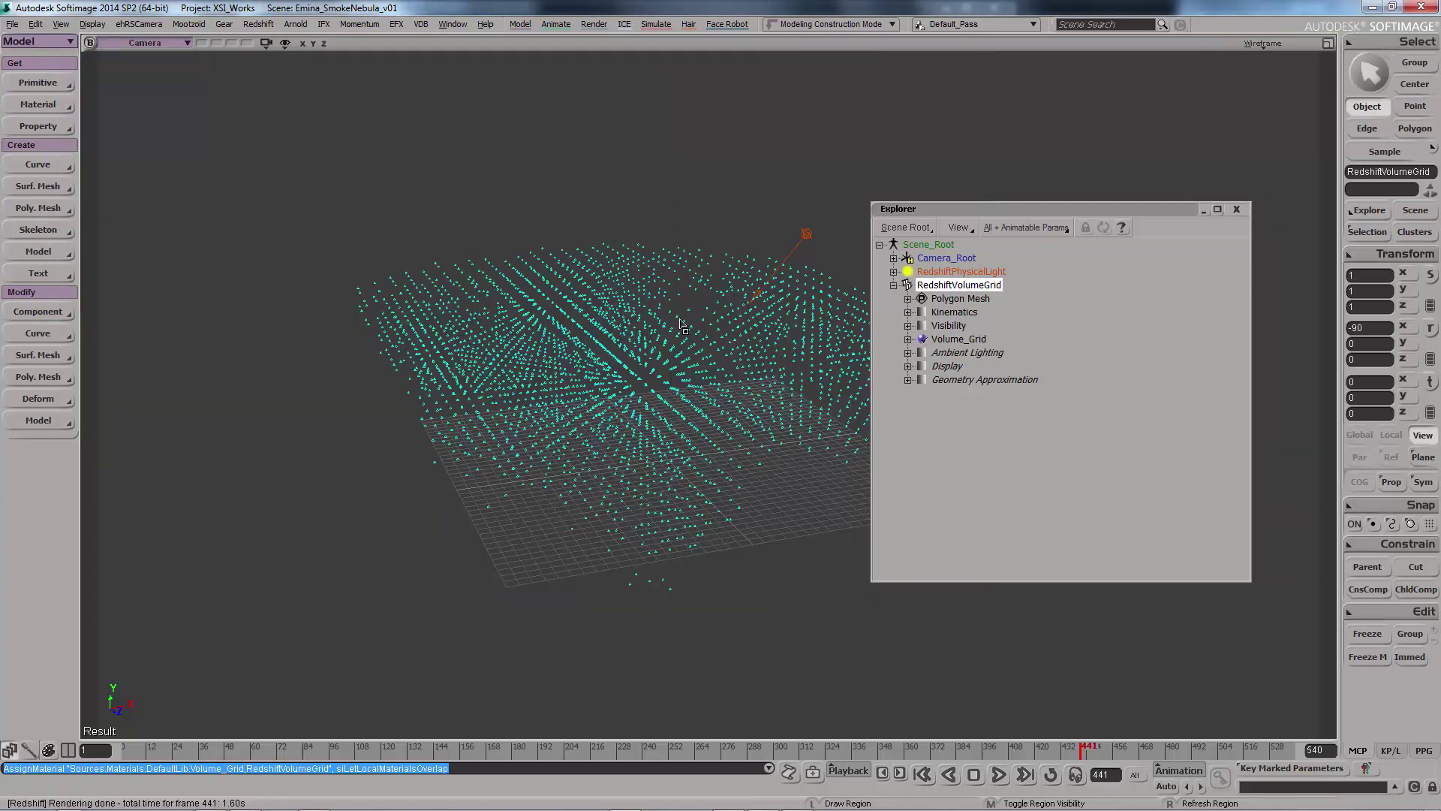
drag(419, 172, 1203, 609)
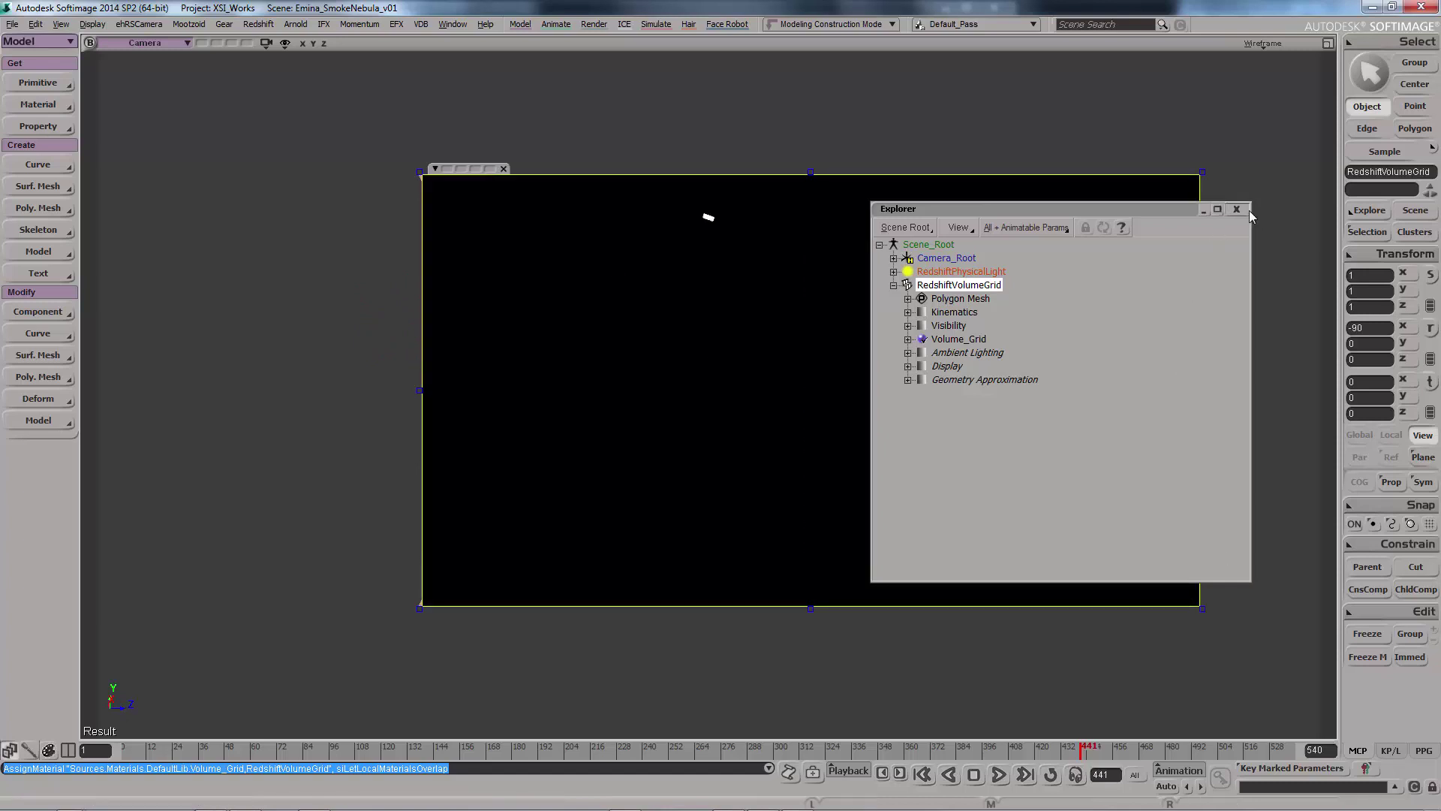
click(1236, 209)
click(504, 168)
Step: Create a polygon mesh grid and scale it uniformly to about 10.44 as a floor beneath the smoke
click(53, 86)
mouse_move(124, 110)
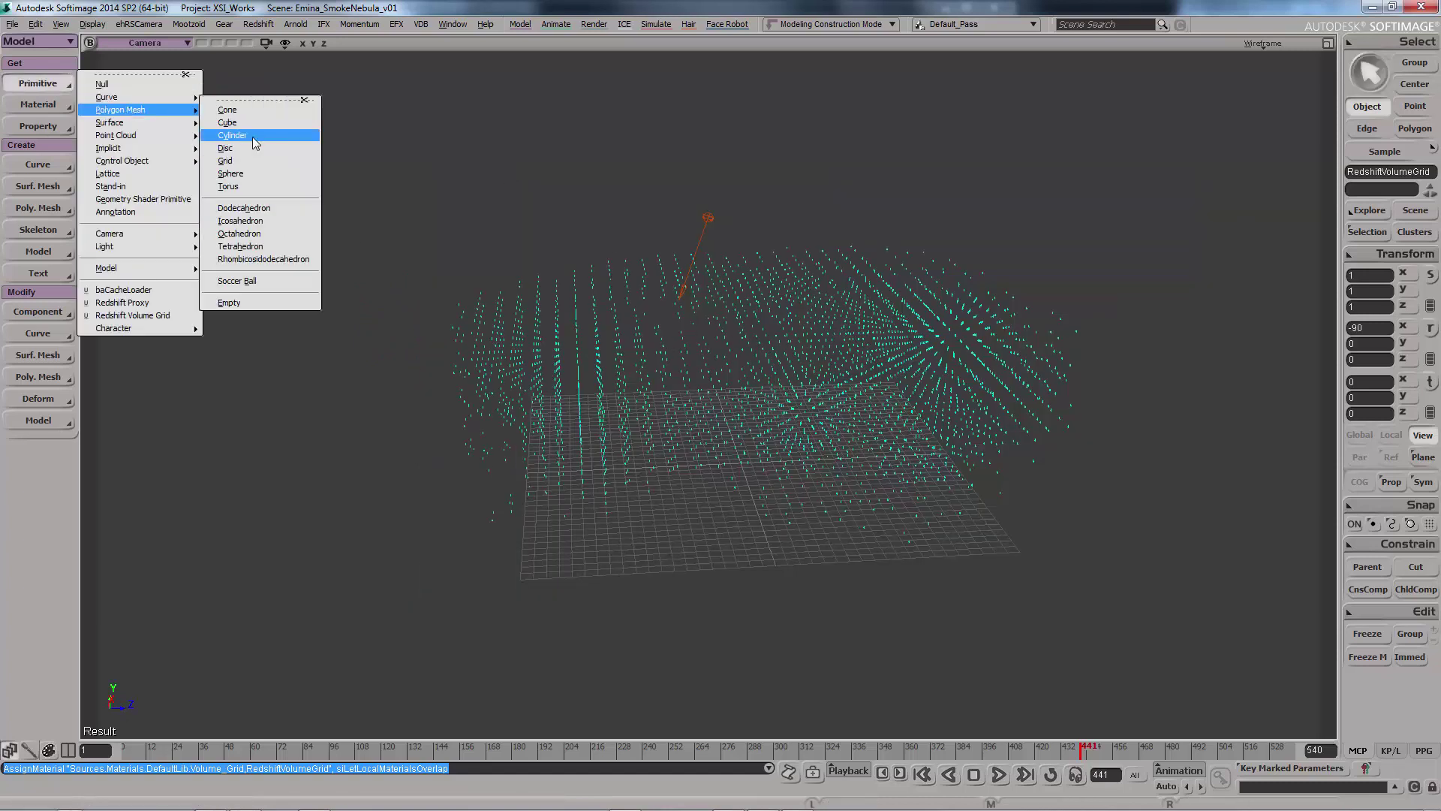
click(225, 161)
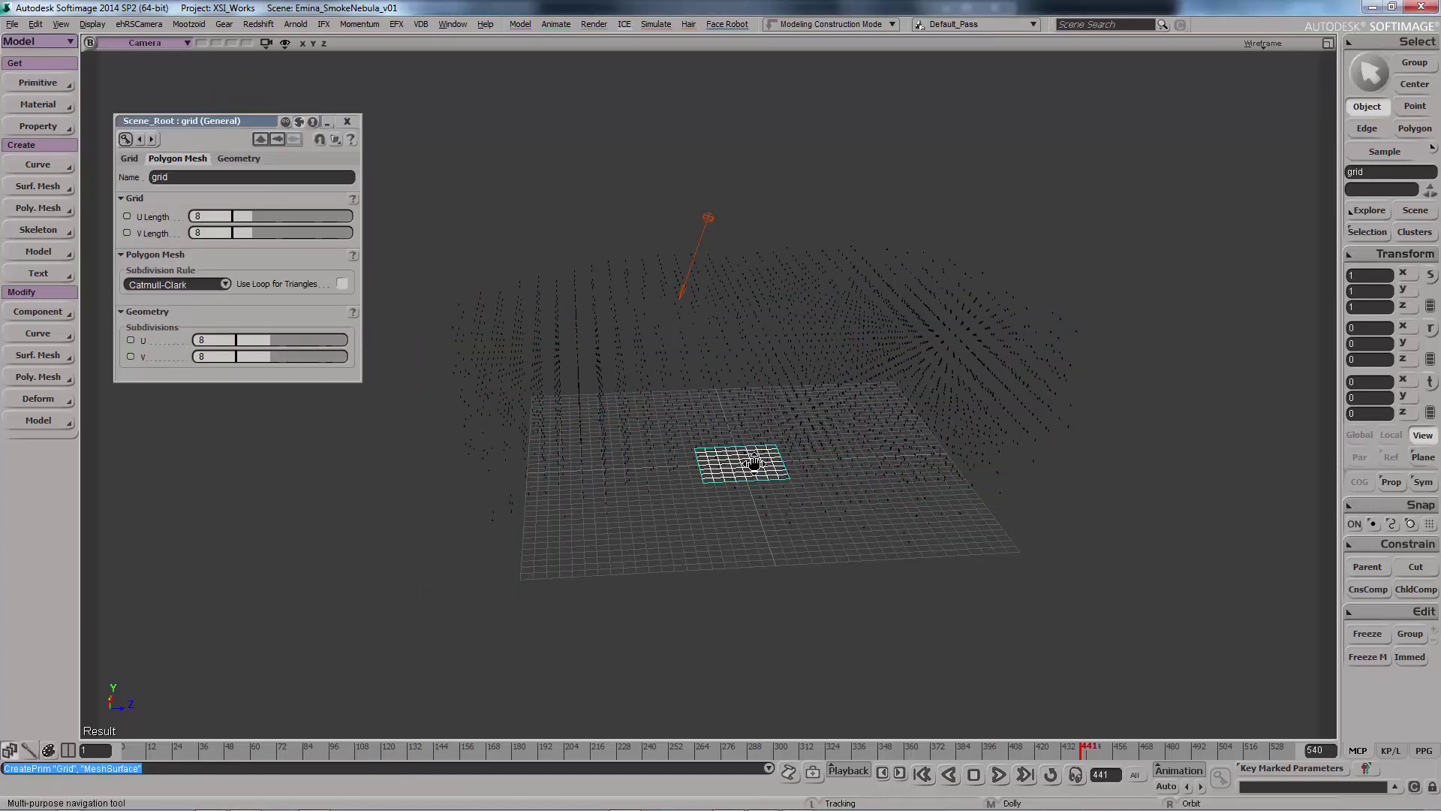
drag(753, 465, 988, 312)
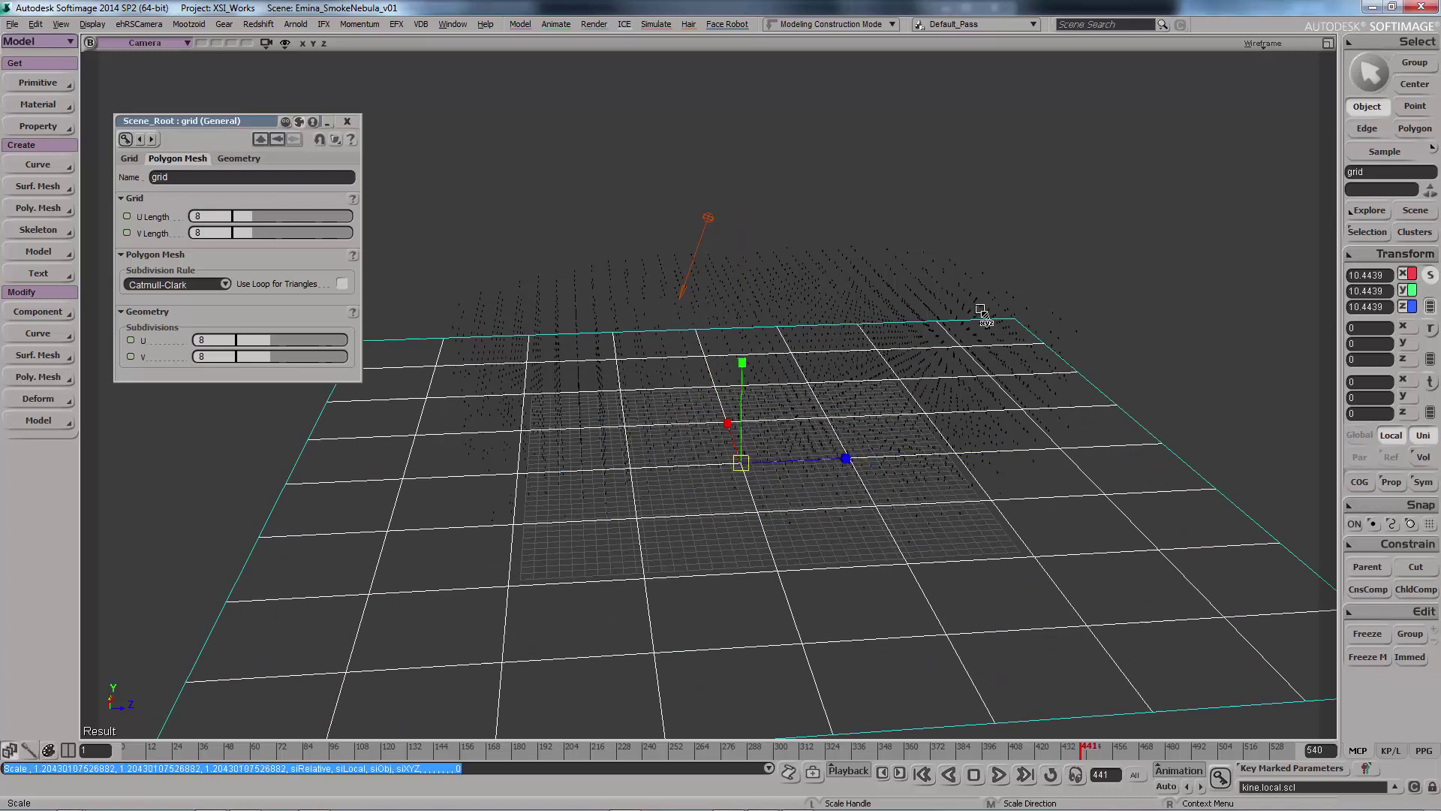
click(346, 121)
Step: Draw a render region over the smoke and floor grid and check the render from another viewing angle
key(q)
drag(419, 158, 1065, 501)
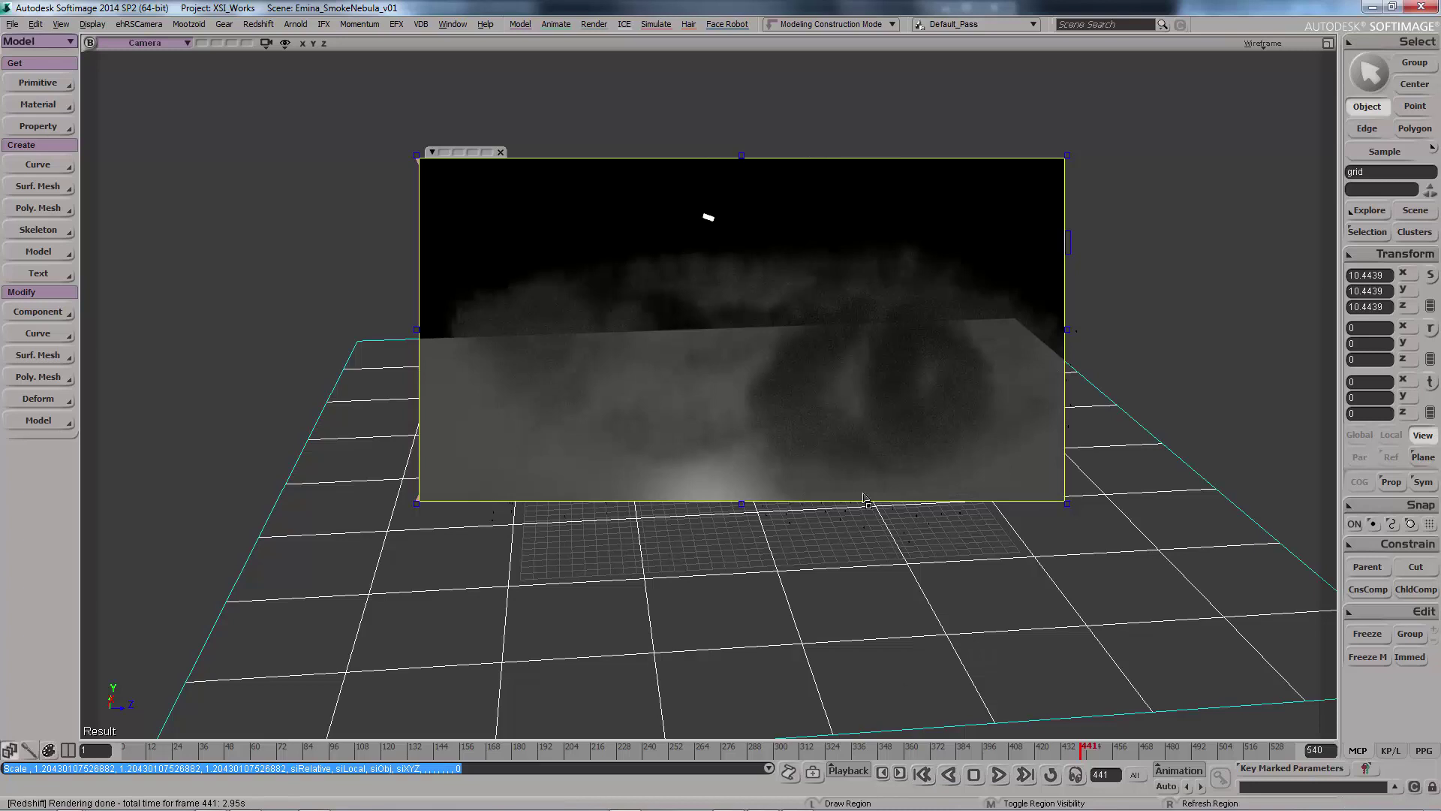
key(s)
right_drag(923, 361, 830, 331)
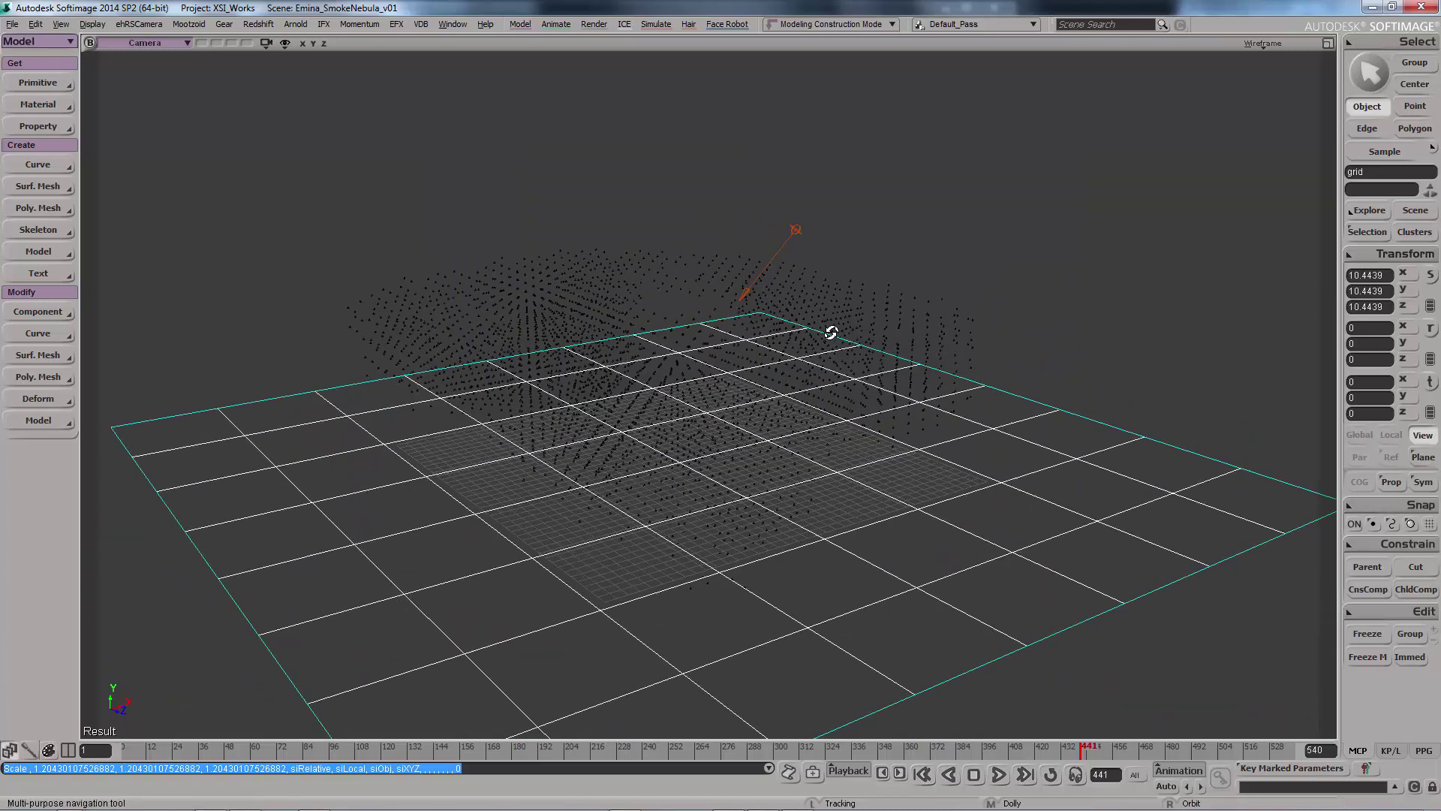
Step: Display the alpha channel in the render region to examine the smoke's density
click(432, 152)
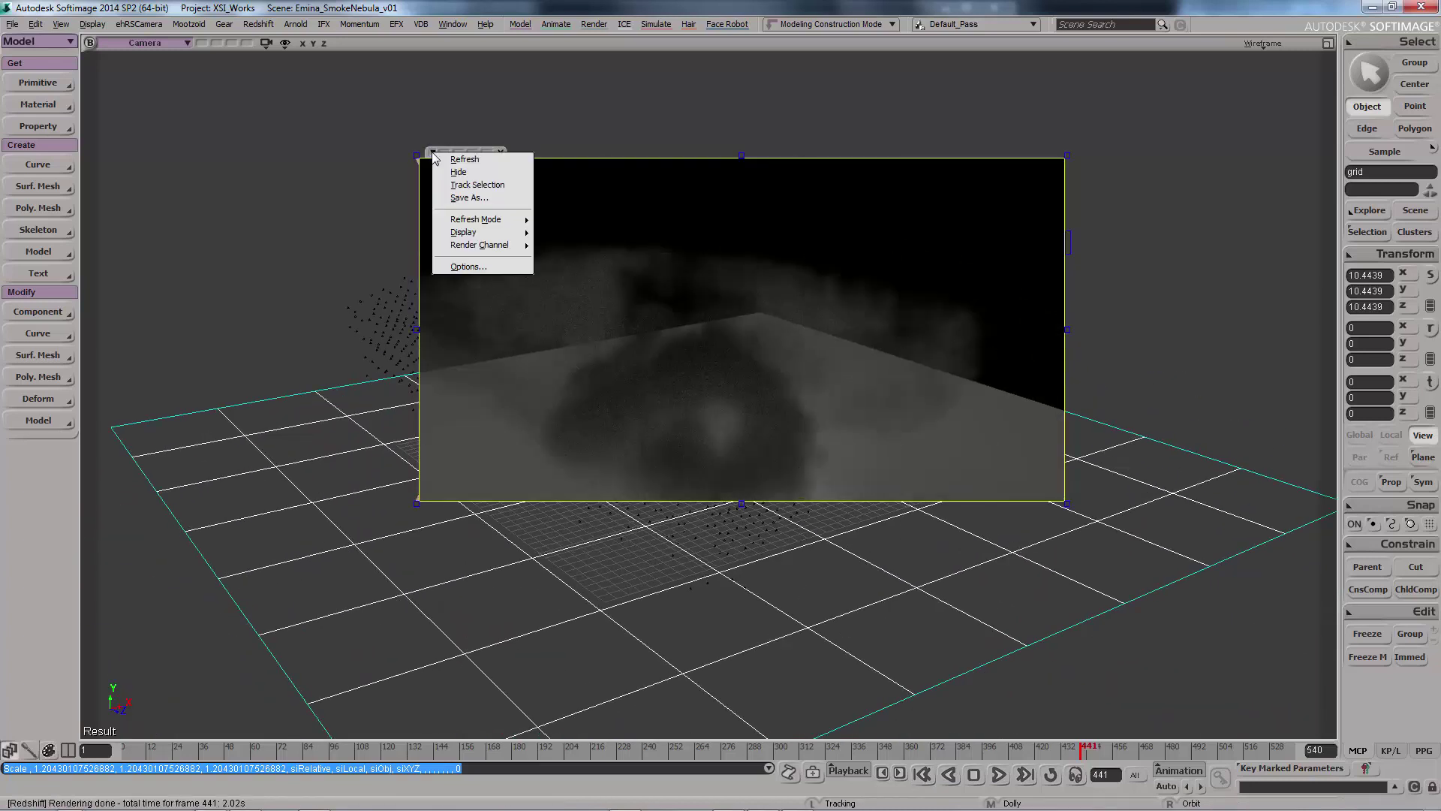
mouse_move(481, 232)
click(558, 258)
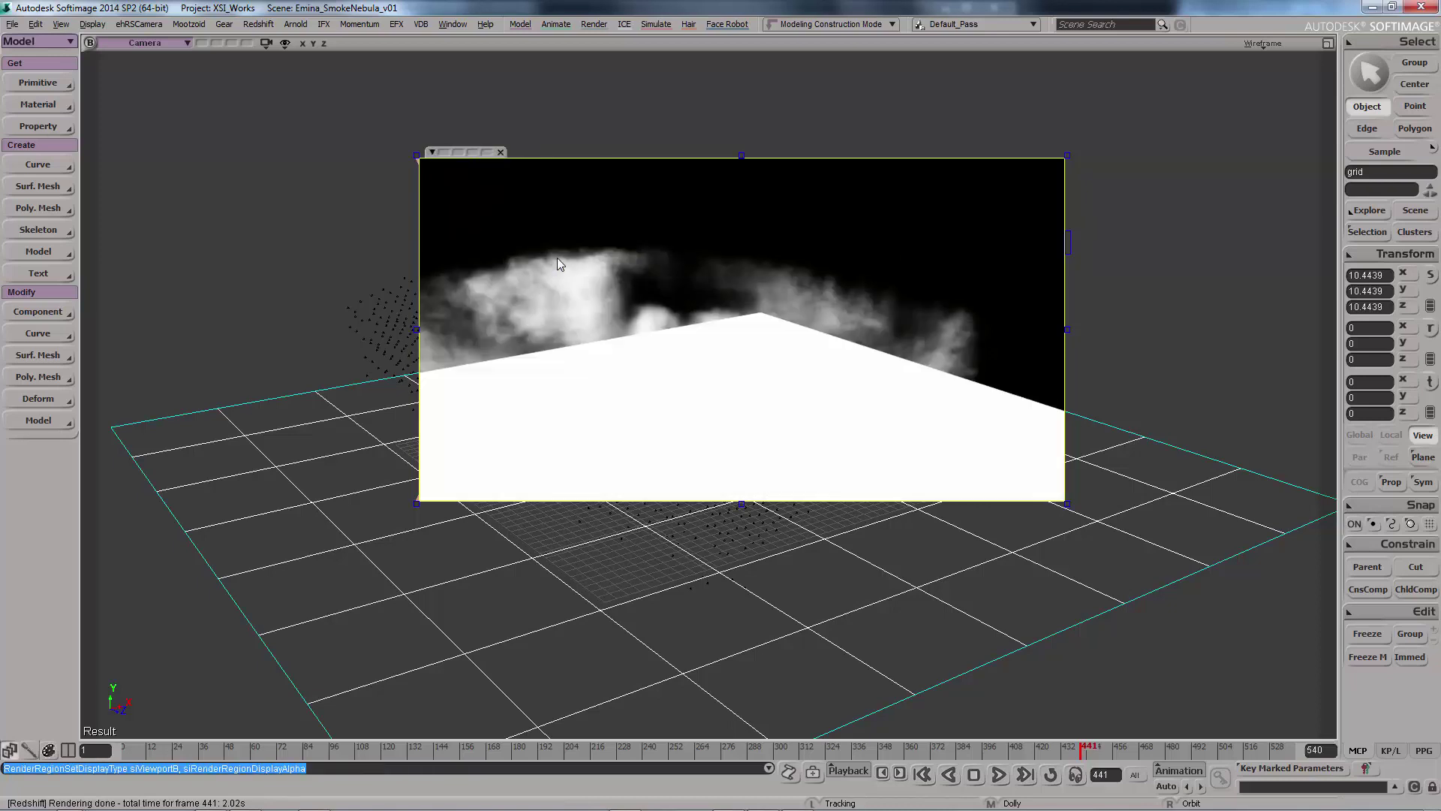
key(ctrl+z)
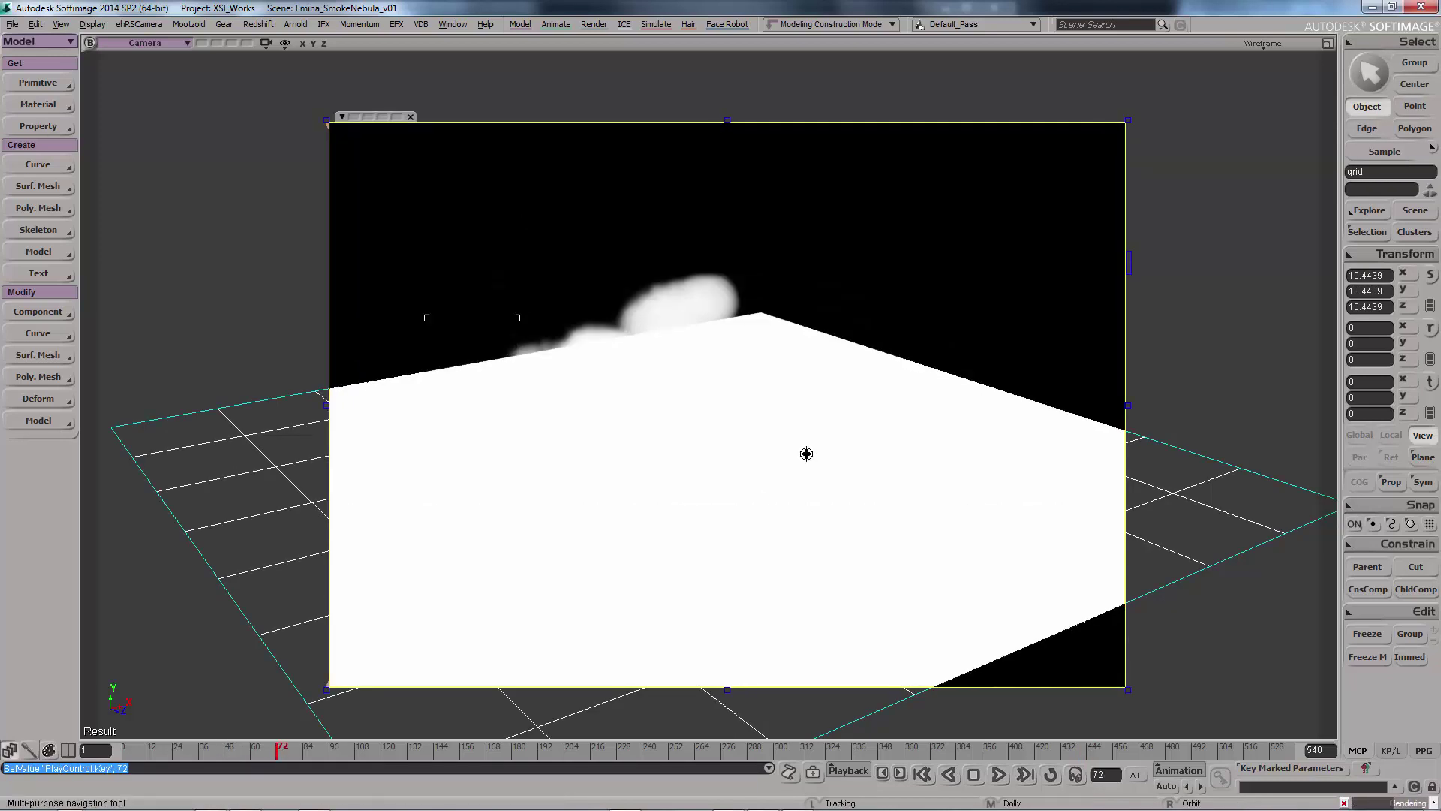
Step: Check the rendered smoke from a lower angle at several timeline frames, including frame 214, and close the render region
right_drag(804, 454, 368, 667)
click(388, 750)
click(589, 750)
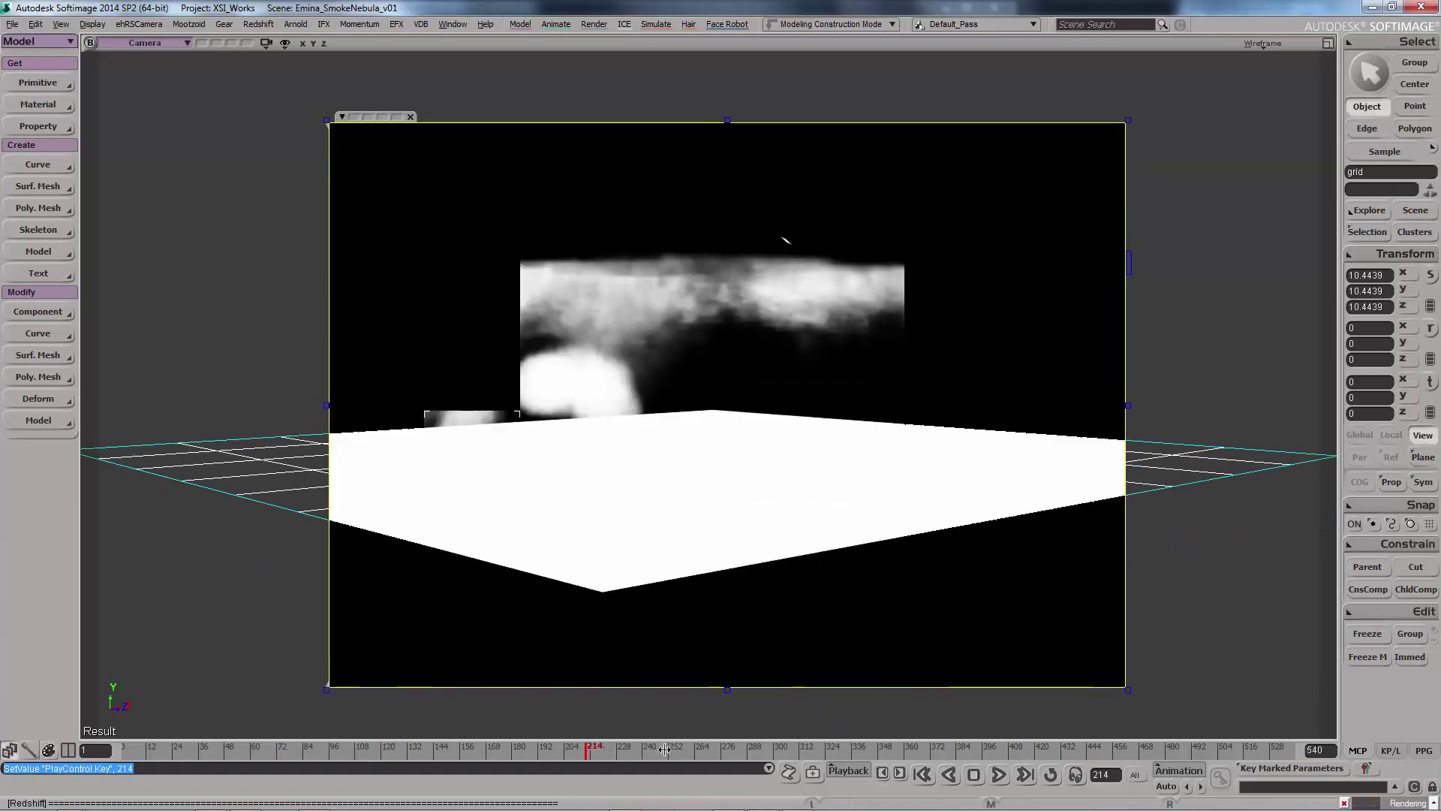
click(758, 750)
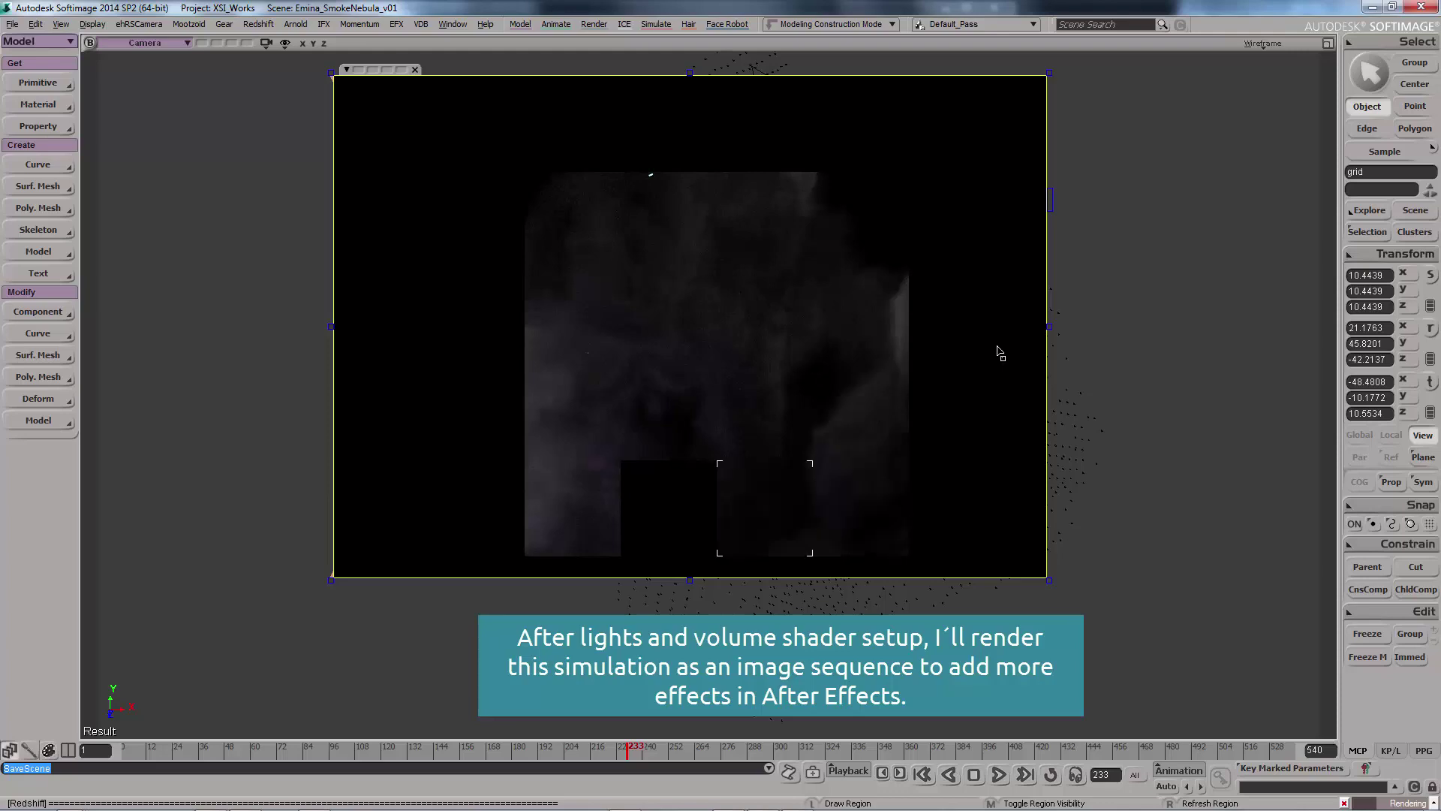
click(415, 69)
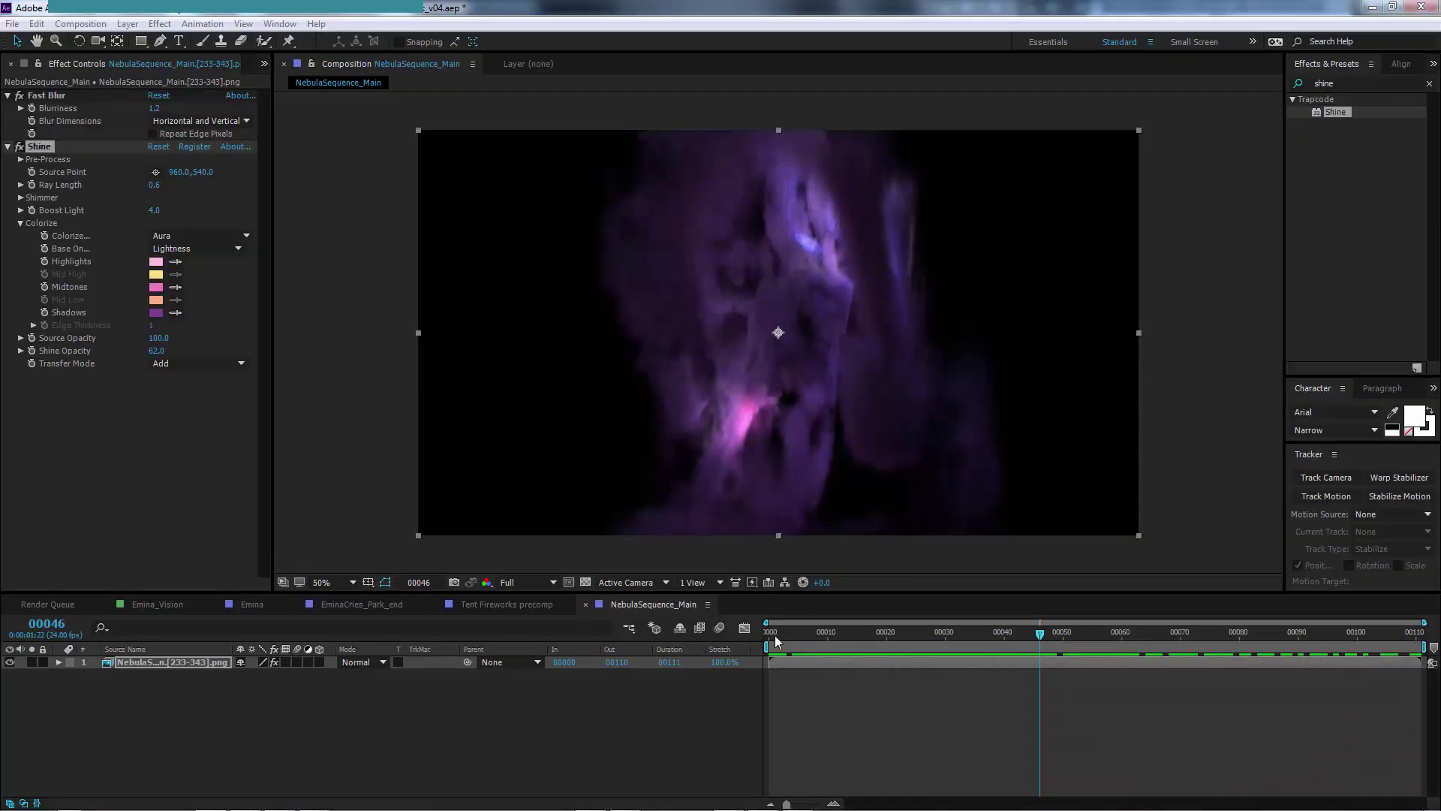
Step: Switch to After Effects, scrub through the NebulaSequence_Main composition back to frame 0 to review the nebula, and deselect the layer
click(775, 635)
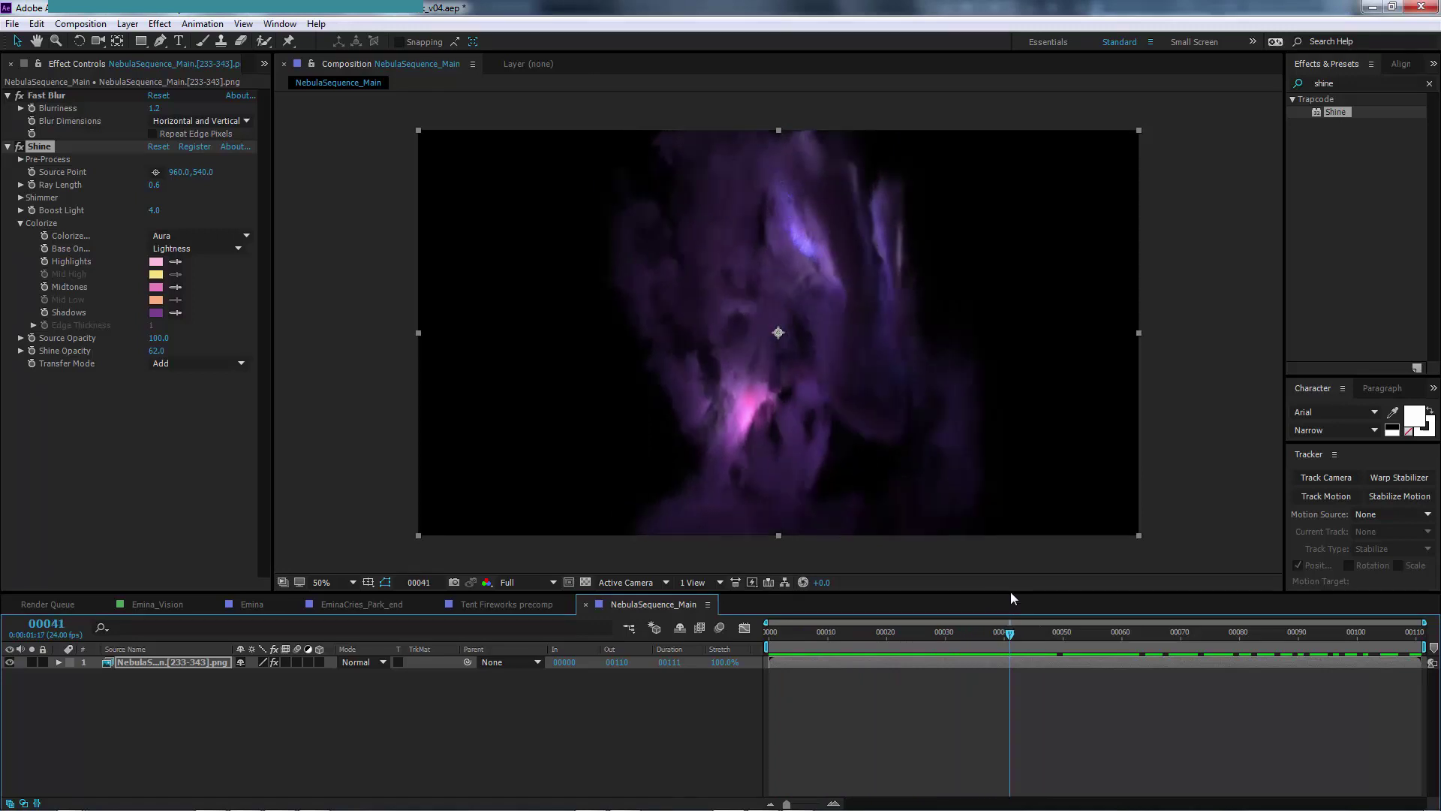
drag(1053, 584, 984, 619)
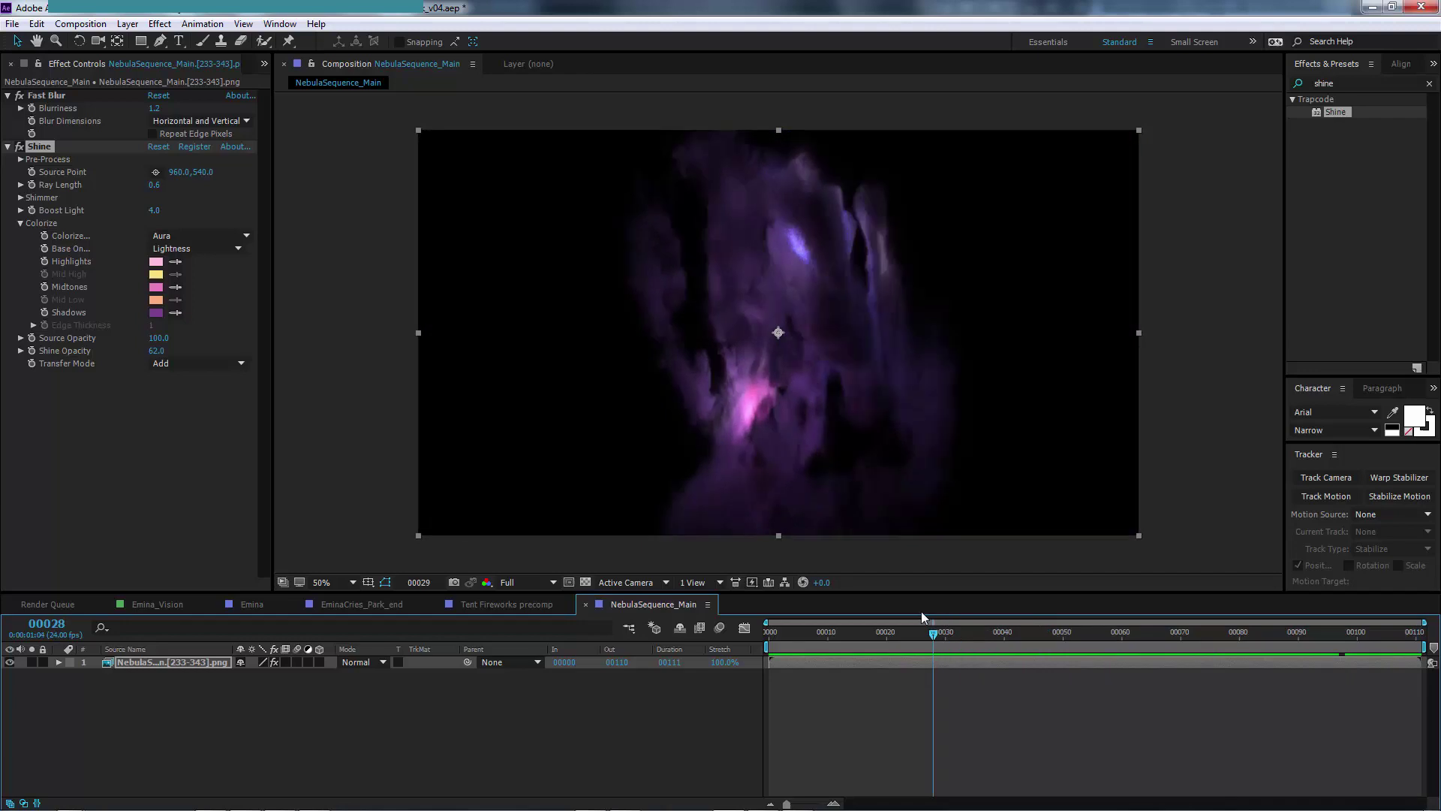
drag(781, 605, 868, 605)
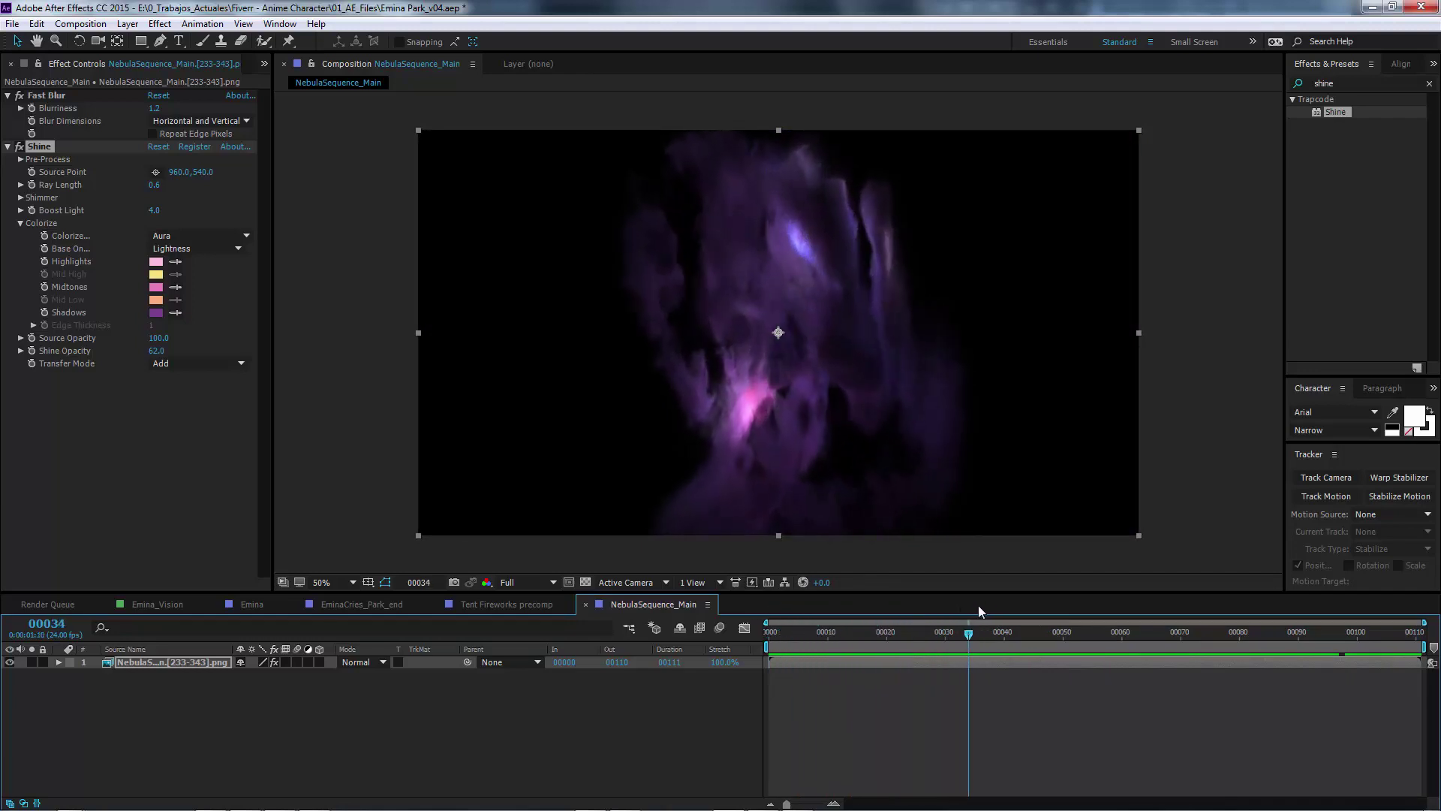
drag(978, 605, 784, 616)
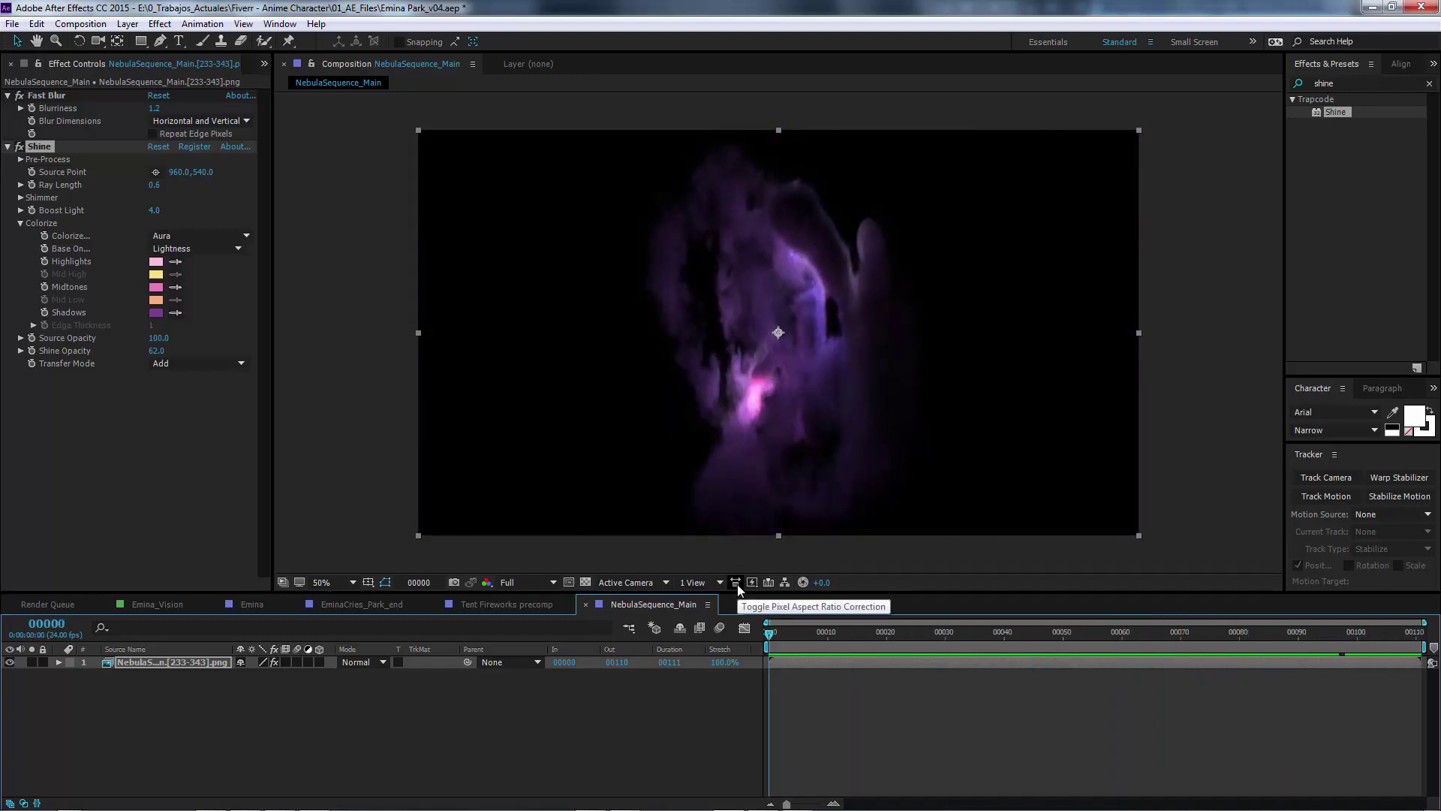
click(515, 721)
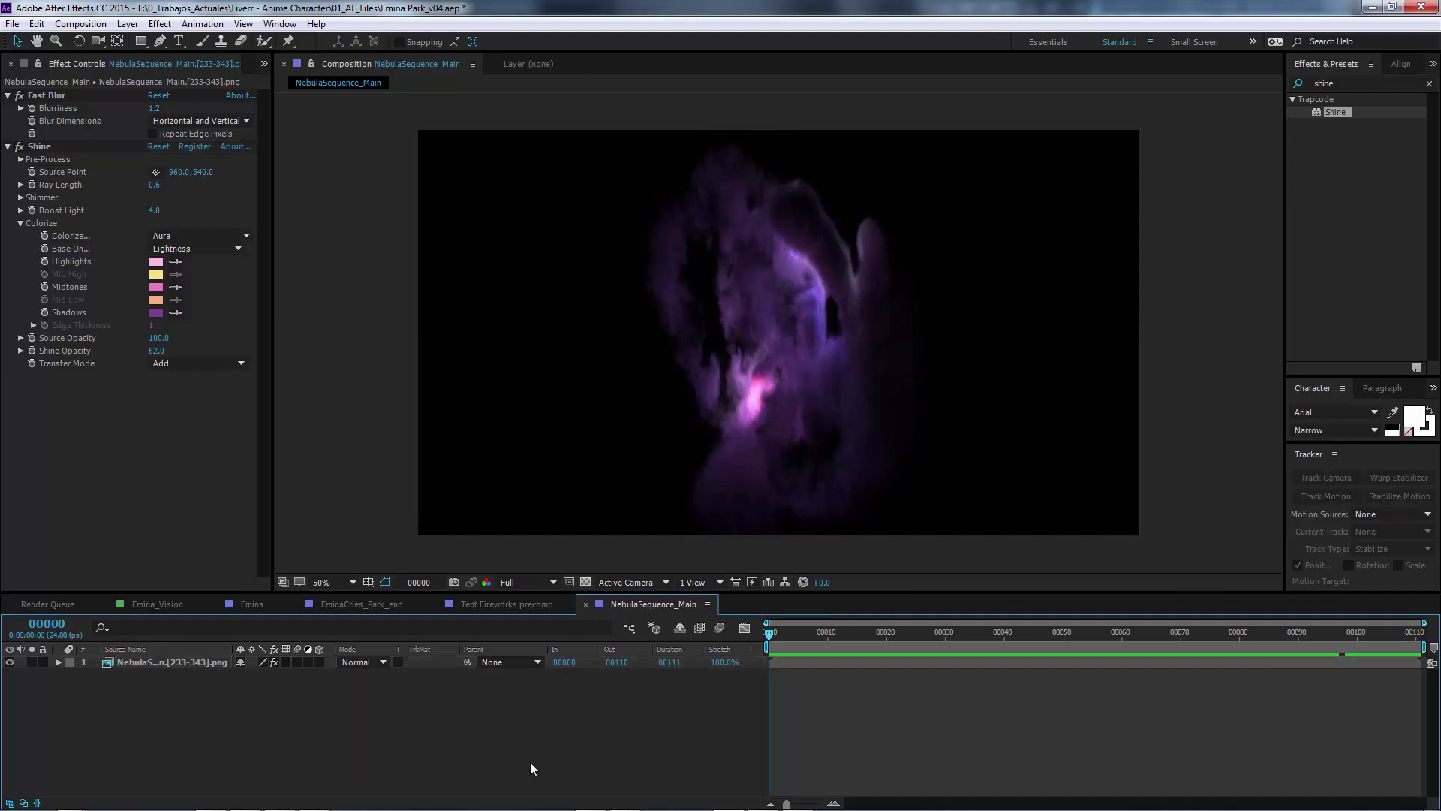